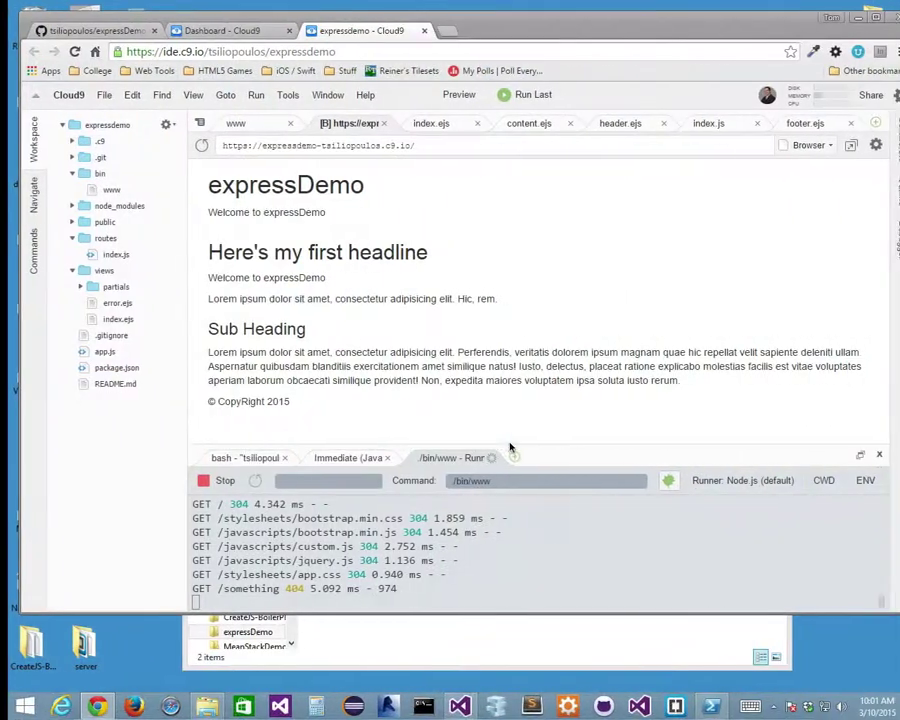
Enlarge the Cloud9 console panel and switch to the bash terminal showing the earlier git push.
{"action": "left_click", "coordinate": [215, 31]}
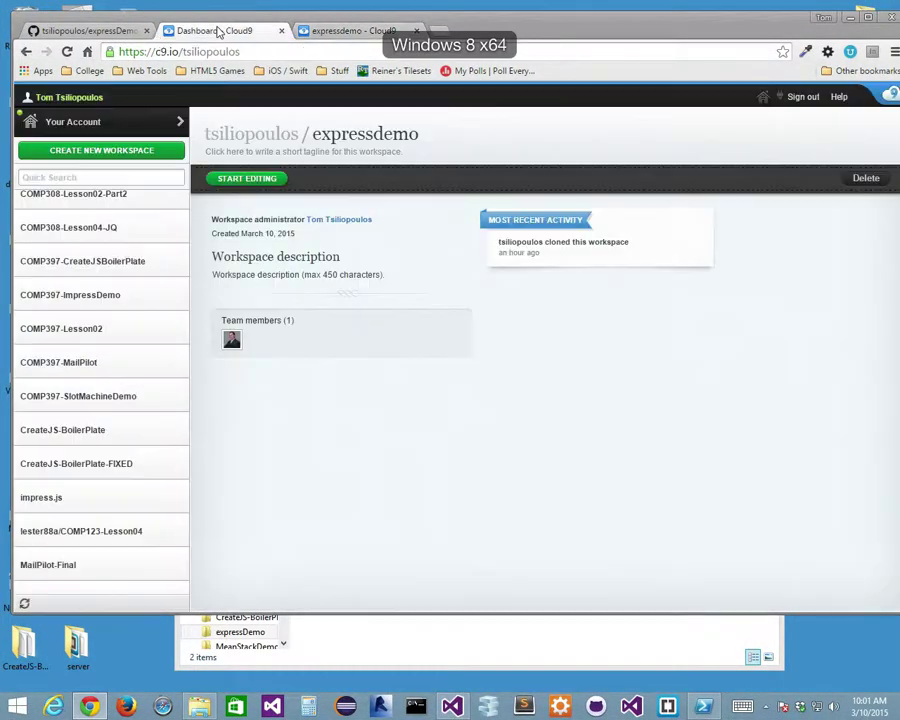
{"action": "left_click", "coordinate": [330, 33]}
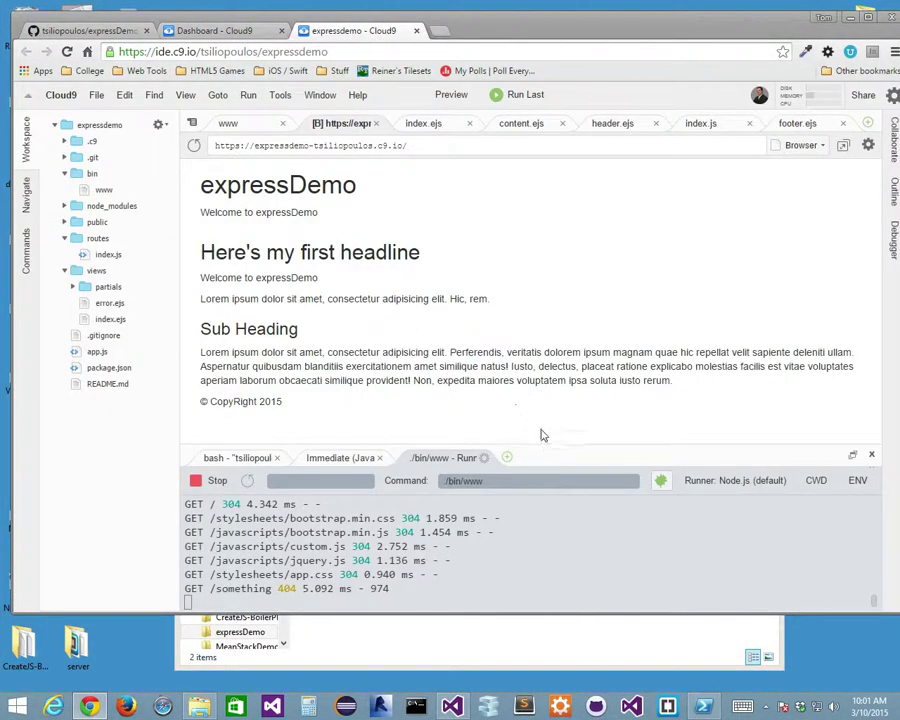
{"action": "left_click_drag", "start_coordinate": [548, 453], "coordinate": [244, 360]}
{"action": "left_click", "coordinate": [242, 355]}
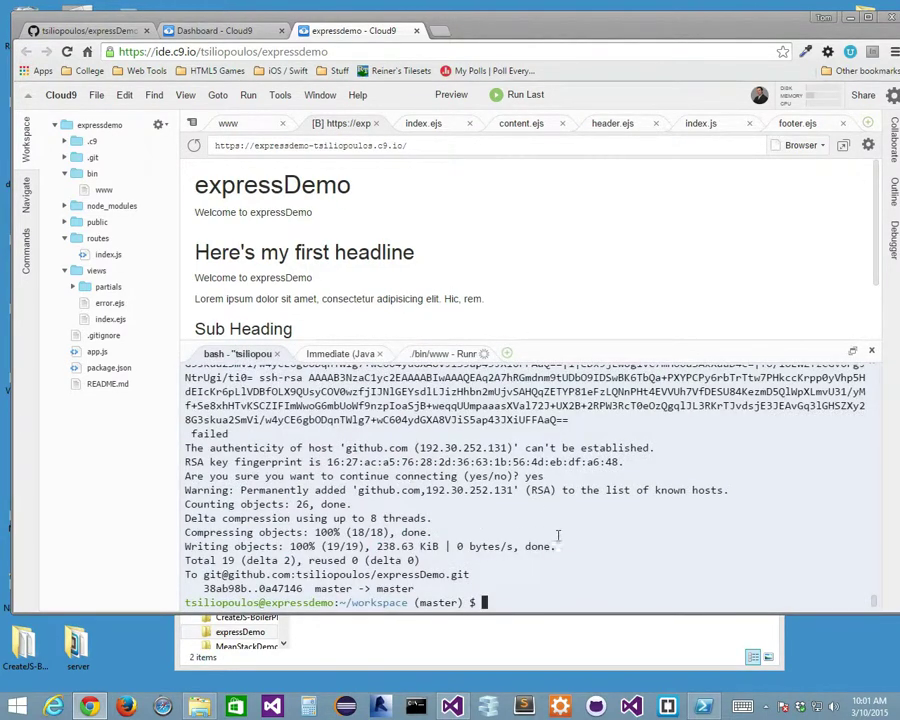
Clear the terminal and stage all project files with git add.
{"action": "type", "text": "clear"}
{"action": "key", "text": "Return"}
{"action": "type", "text": "git add ."}
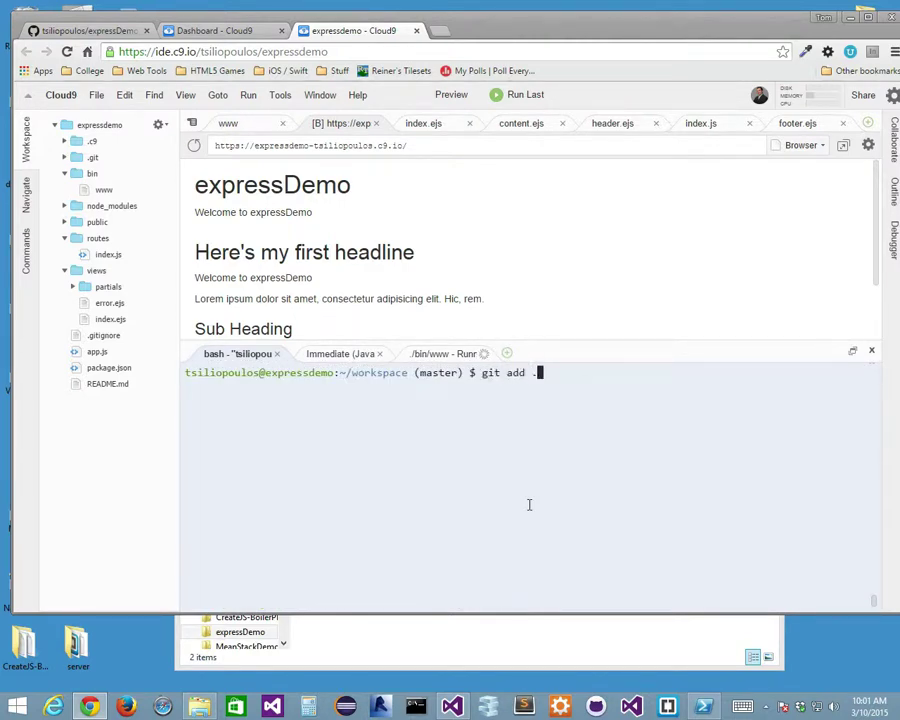
{"action": "key", "text": "Return"}
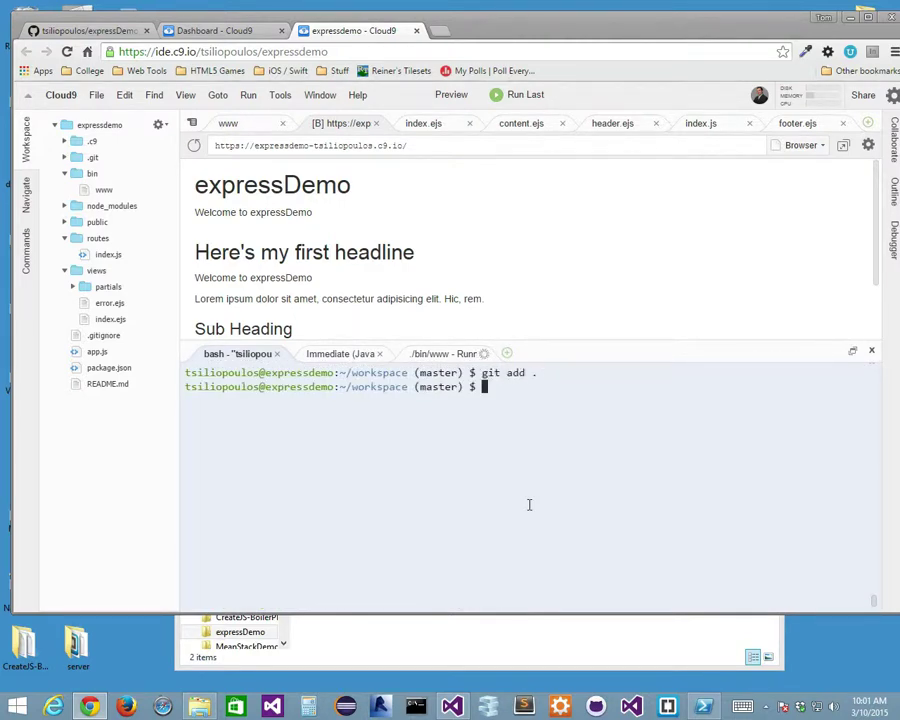
Commit as "added ejs partials" and push to origin master.
{"action": "type", "text": "git commit -m \"added"}
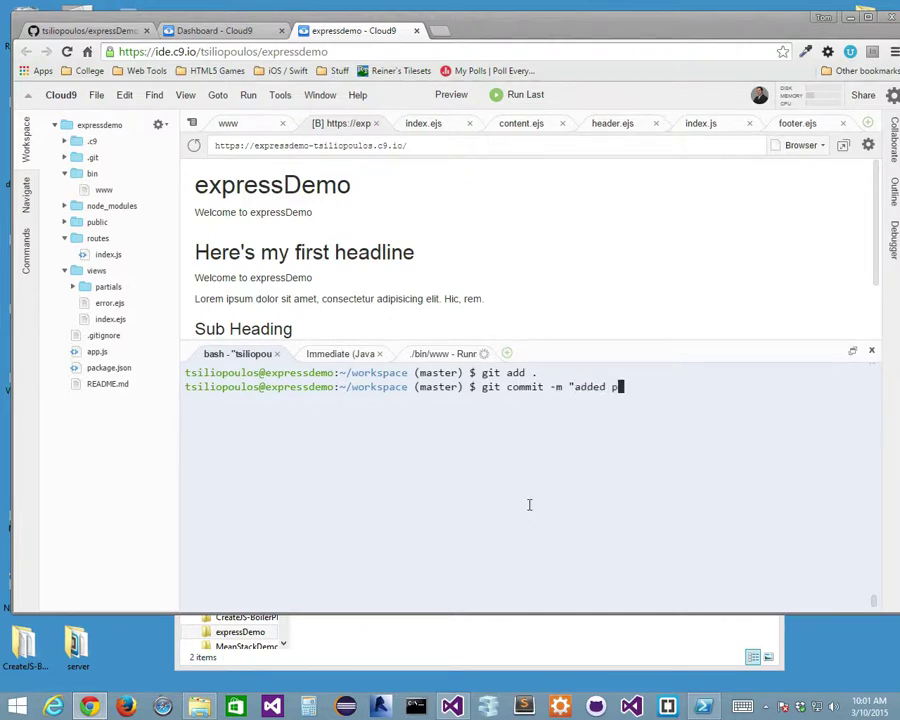
{"action": "type", "text": " ejs partials\""}
{"action": "key", "text": "Return"}
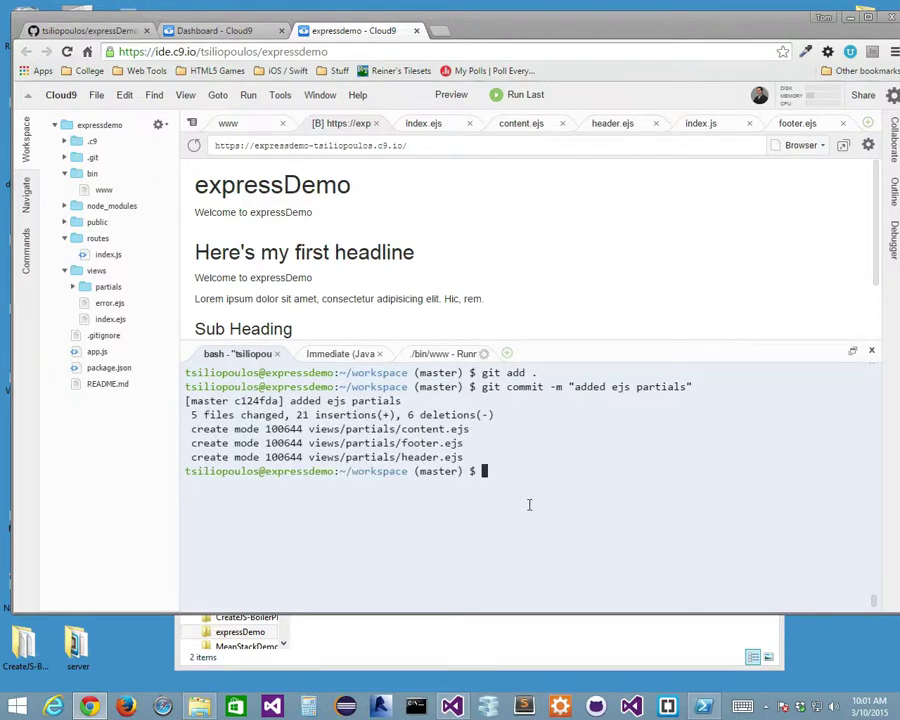
{"action": "type", "text": "git push origin master"}
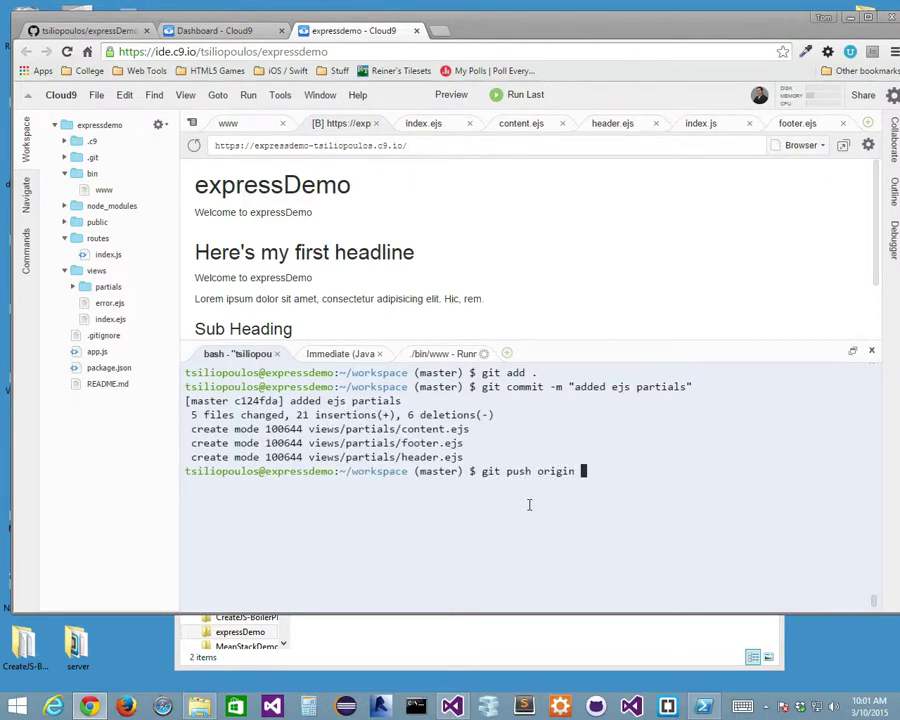
{"action": "key", "text": "Return"}
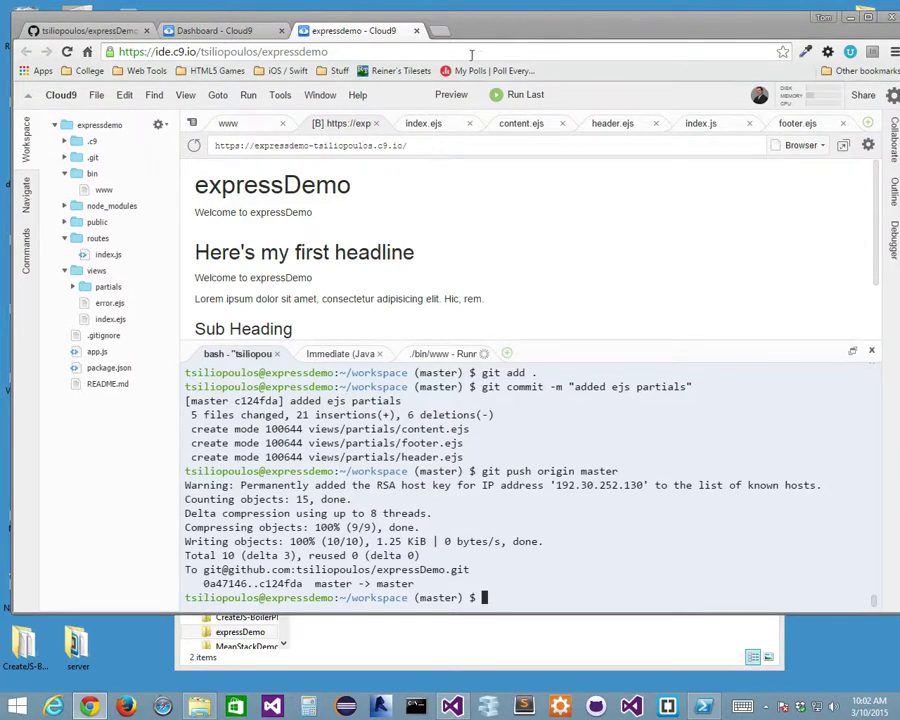
Open heroku.com in a new tab to view the Personal Apps list.
{"action": "left_click", "coordinate": [443, 31]}
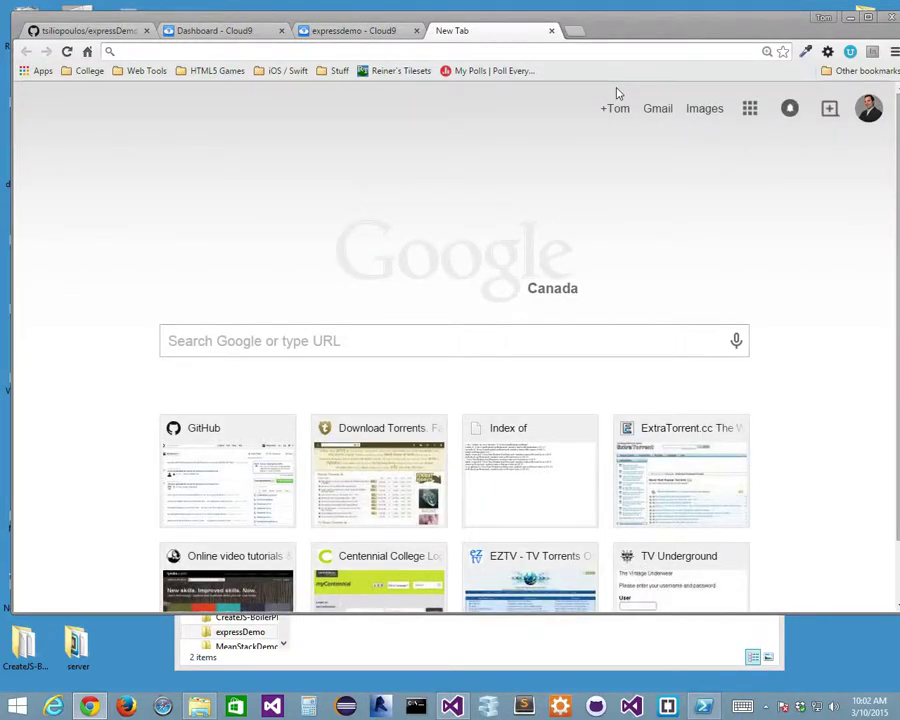
{"action": "type", "text": "herok"}
{"action": "key", "text": "Return"}
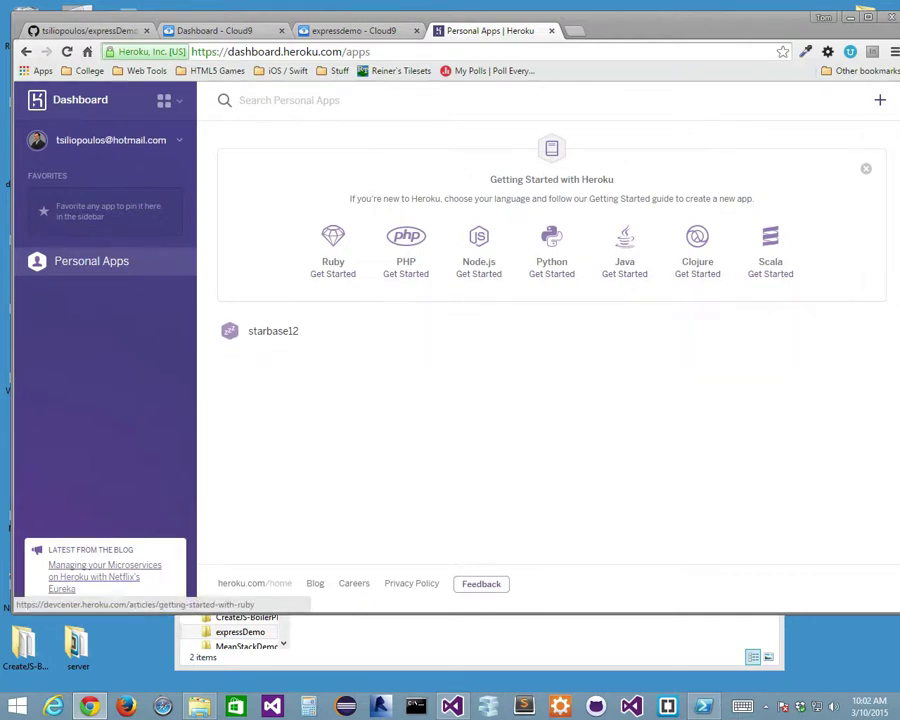
Load starbase12.heroku.com in another new tab.
{"action": "left_click", "coordinate": [573, 30]}
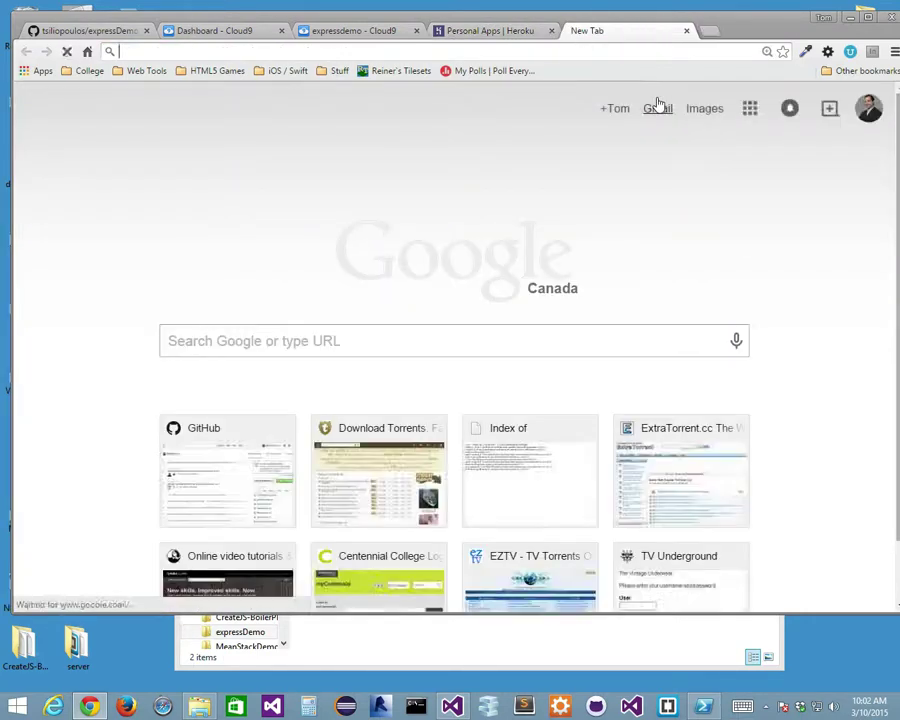
{"action": "type", "text": "starbase"}
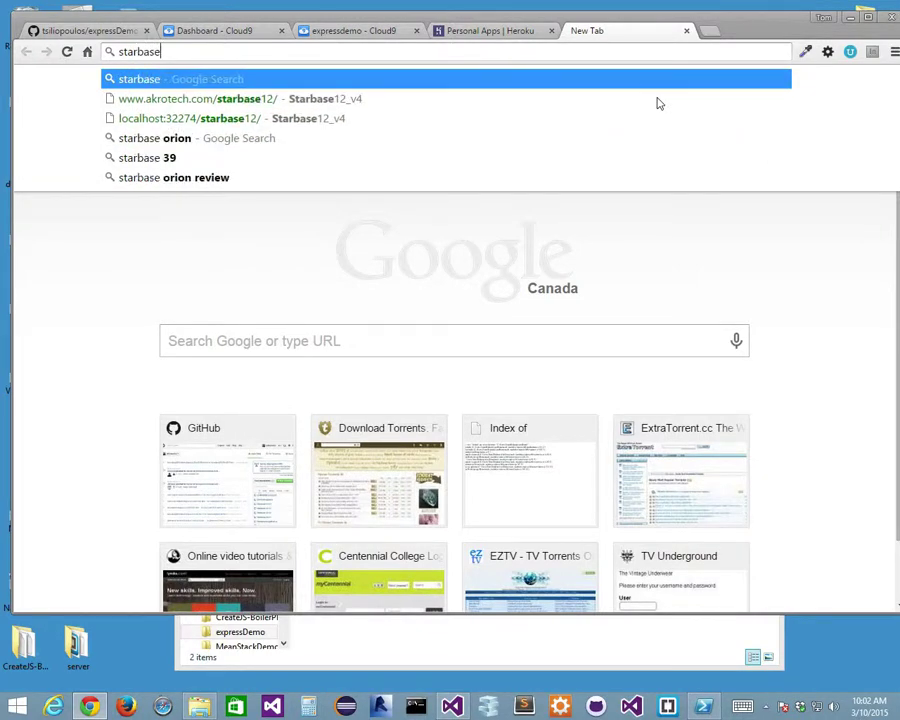
{"action": "type", "text": "12.her"}
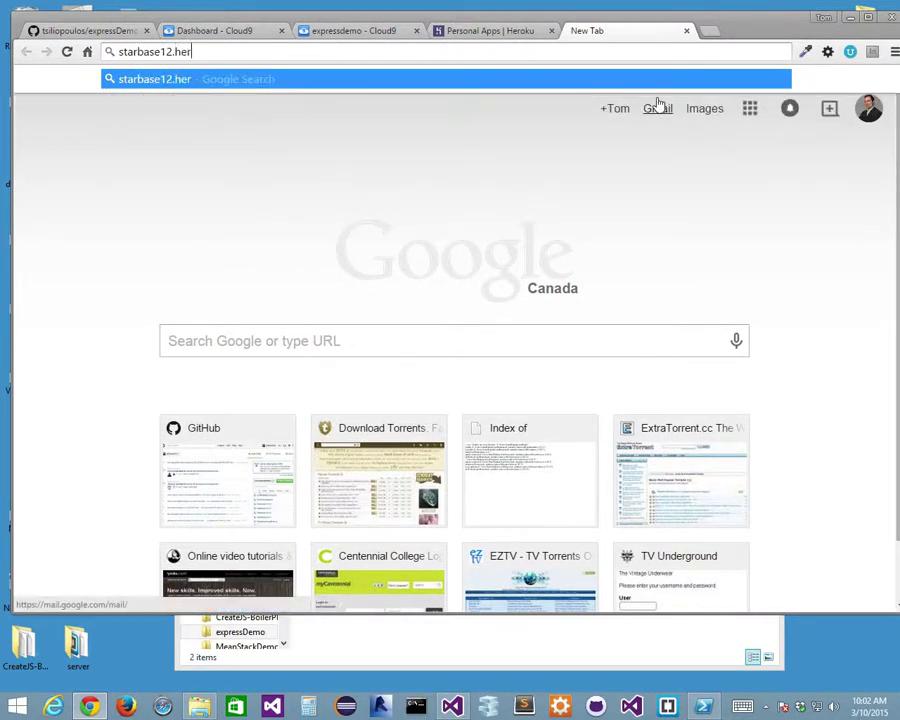
{"action": "type", "text": "oku.com"}
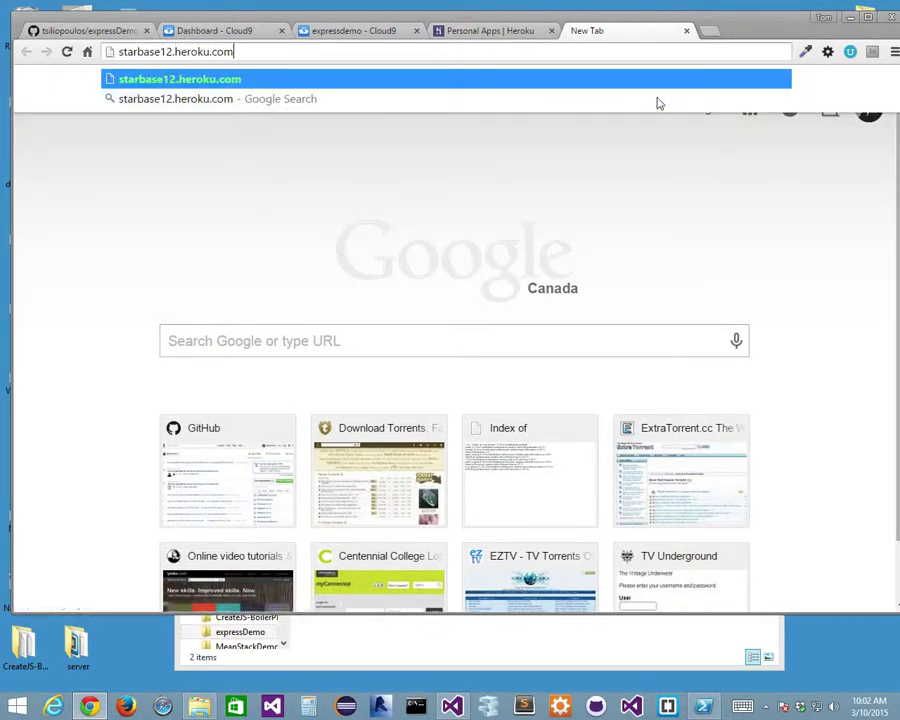
{"action": "key", "text": "Return"}
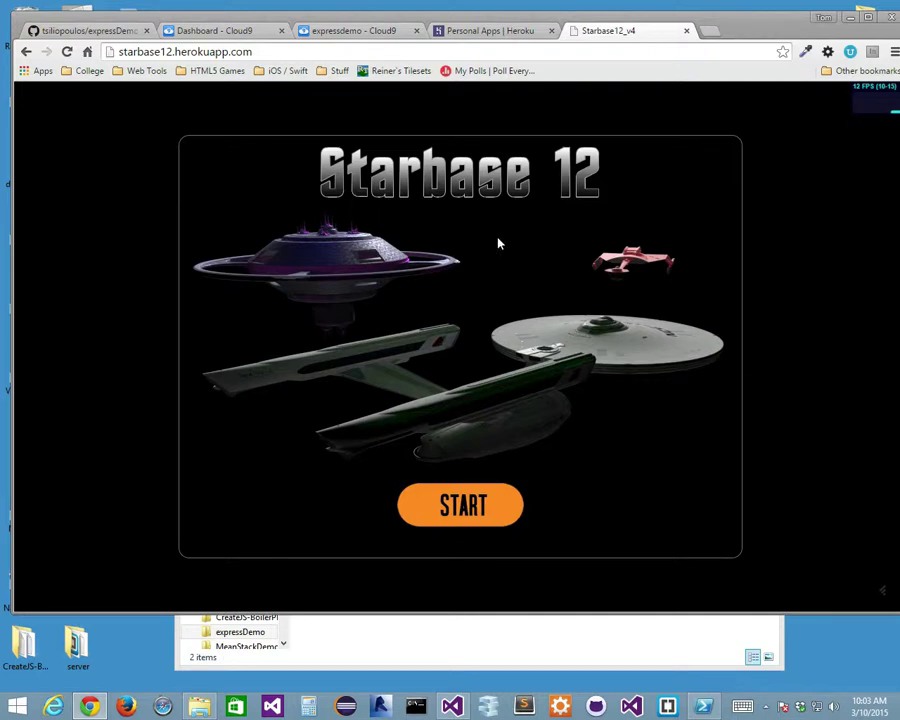
Start a Starbase 12 game, fire phasers at the red ship to reach score 44, then close it.
{"action": "left_click", "coordinate": [468, 506]}
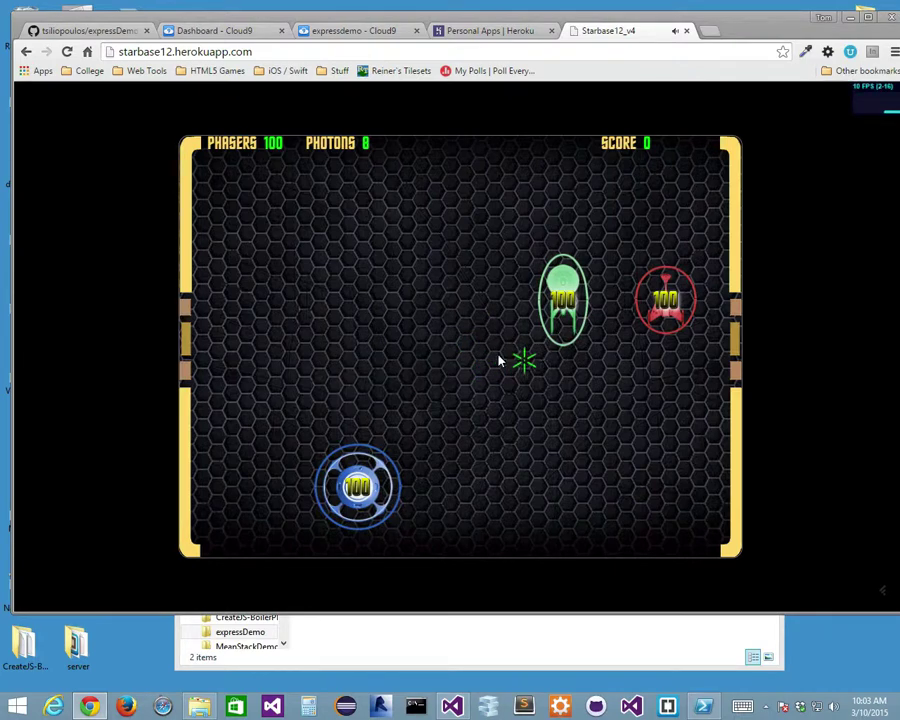
{"action": "left_click", "coordinate": [538, 311]}
{"action": "left_click", "coordinate": [645, 305]}
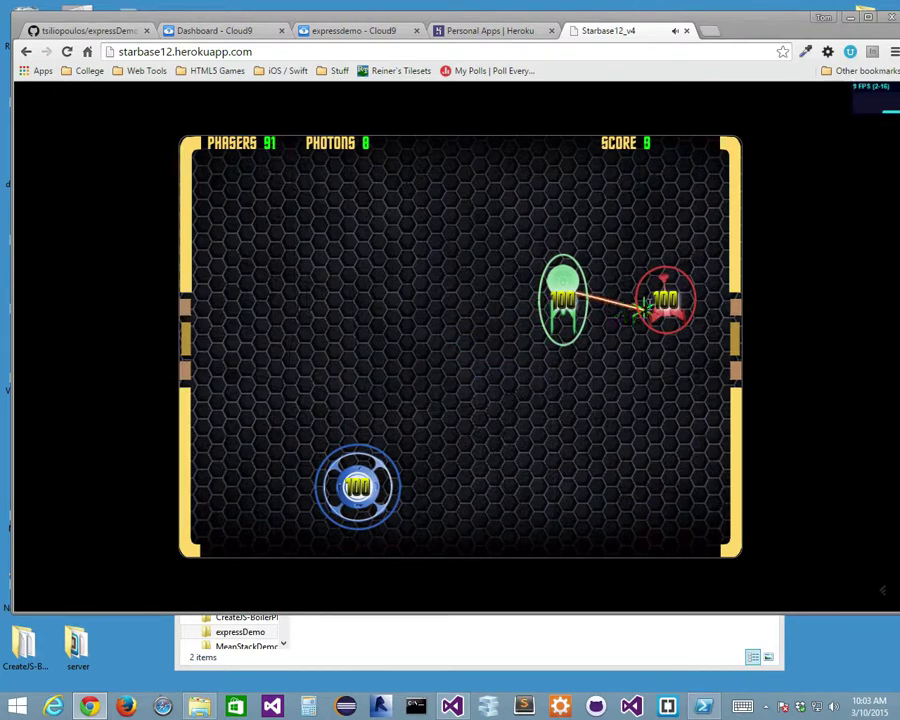
{"action": "left_click", "coordinate": [662, 302]}
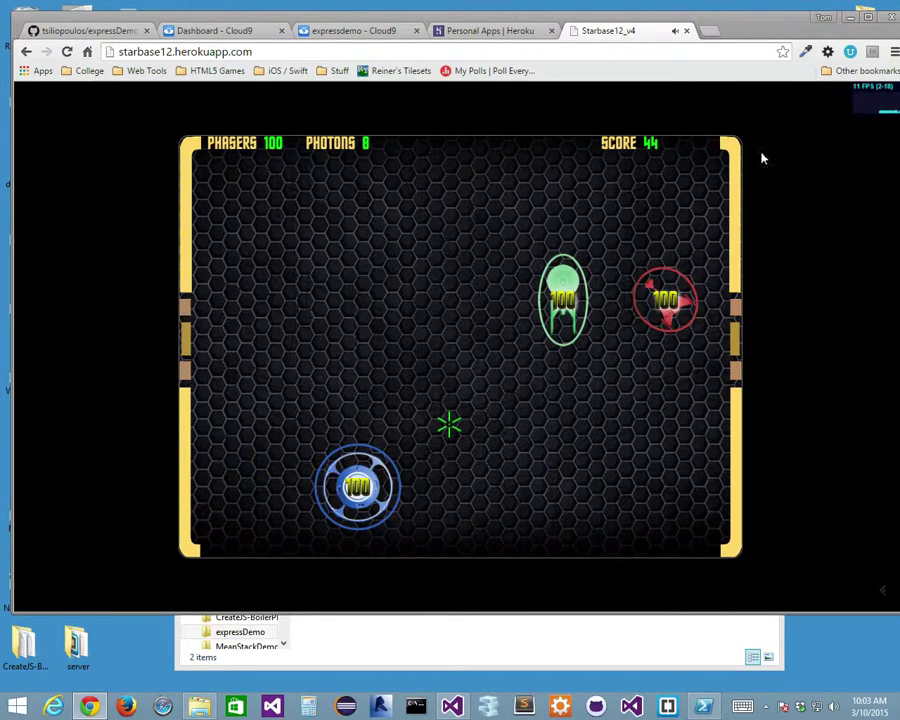
{"action": "left_click", "coordinate": [686, 30]}
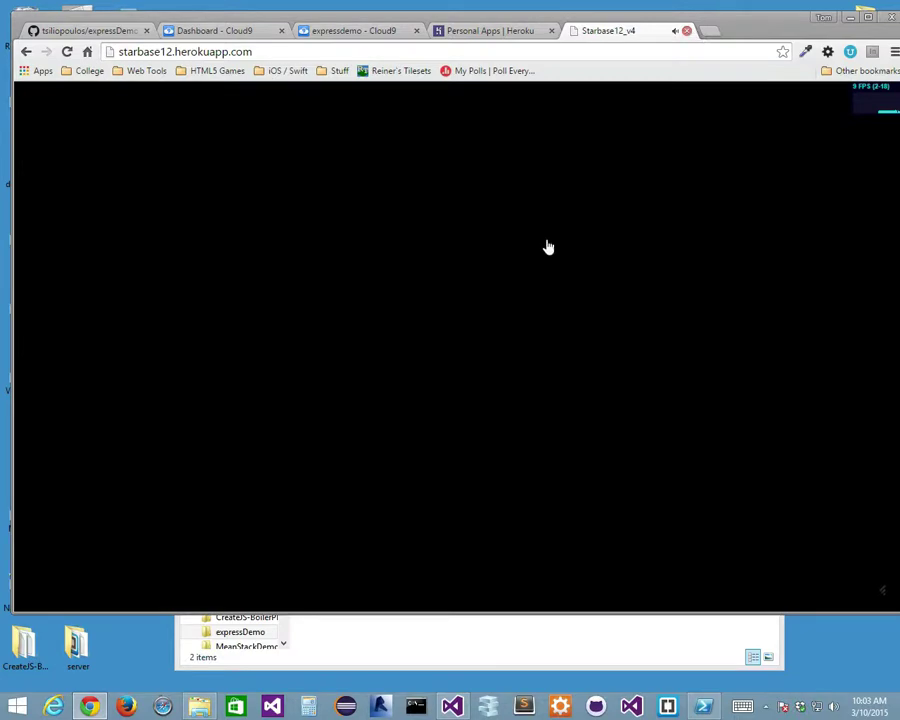
On the Mac, open Chrome and load the starbase12 herokuapp address.
{"action": "key", "text": "ctrl+Left"}
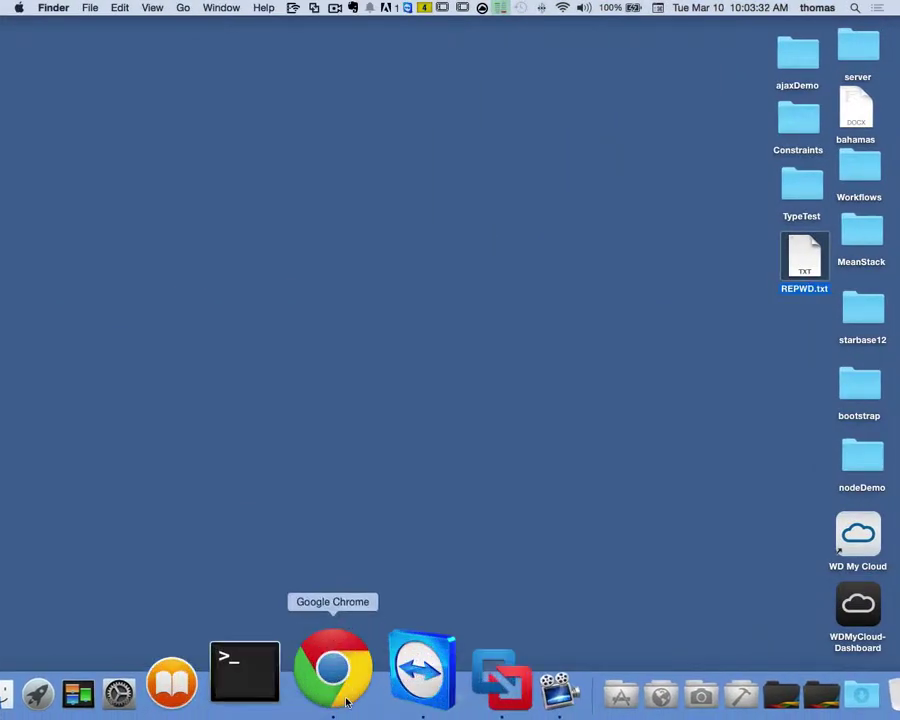
{"action": "left_click", "coordinate": [346, 701]}
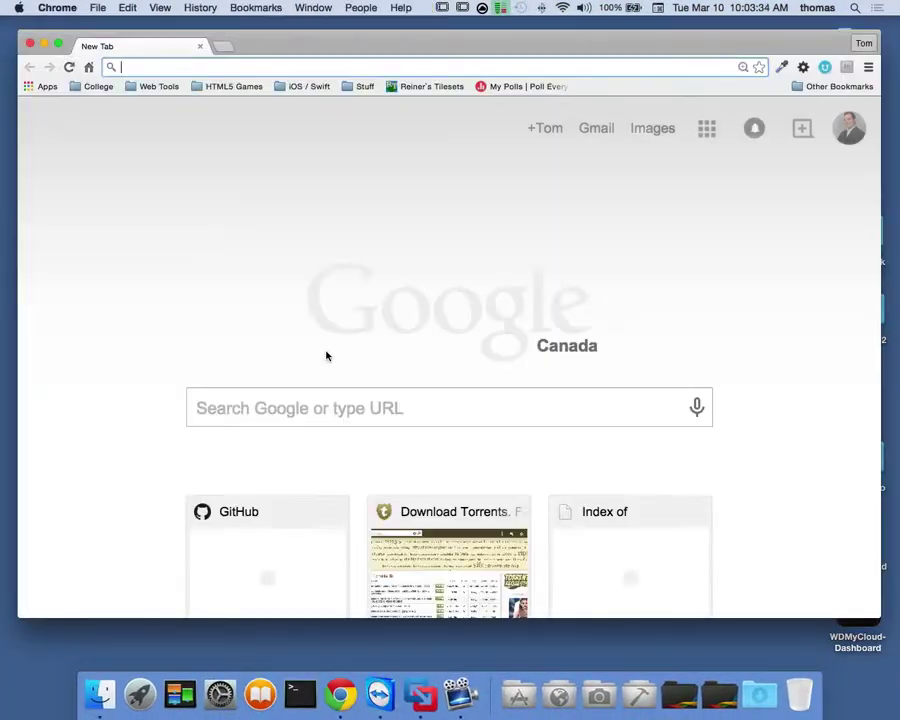
{"action": "type", "text": "h"}
{"action": "key", "text": "Escape"}
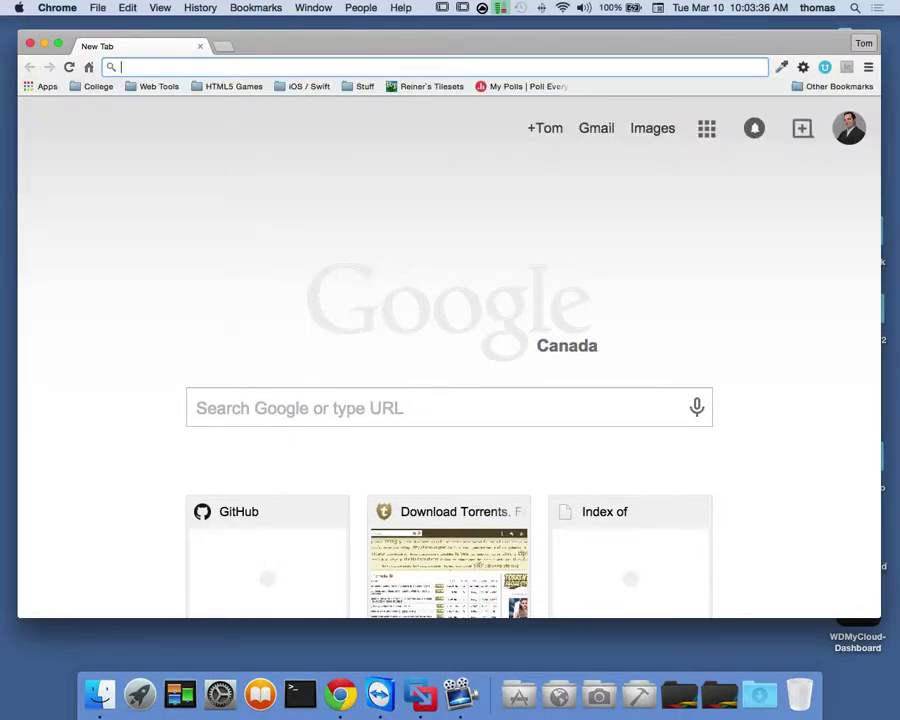
{"action": "type", "text": "star"}
{"action": "key", "text": "Return"}
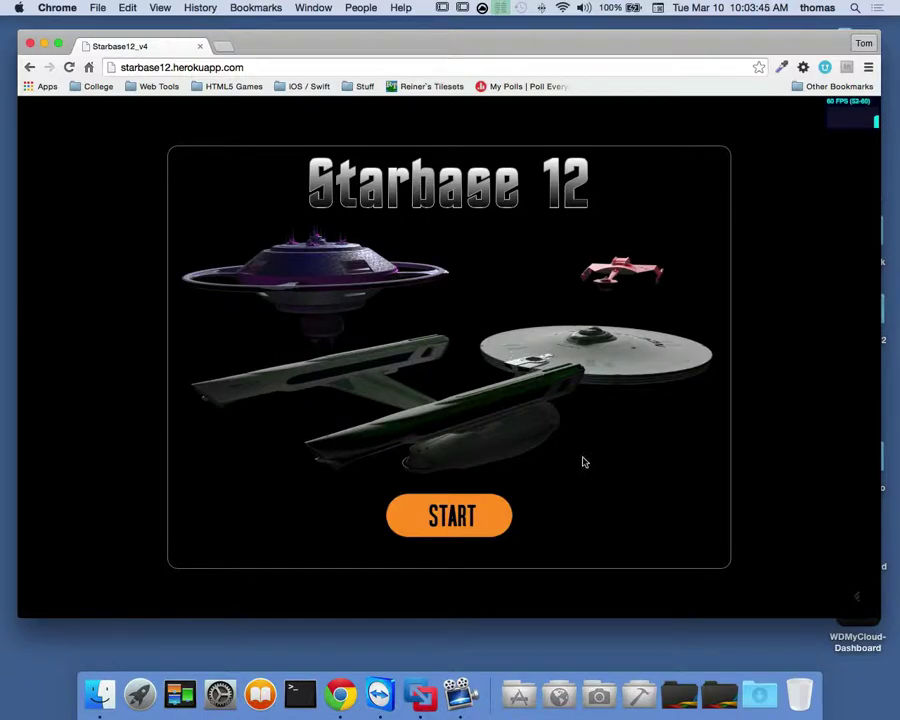
Start a new game and steer the green ship toward the red ship, firing phasers.
{"action": "left_click", "coordinate": [466, 514]}
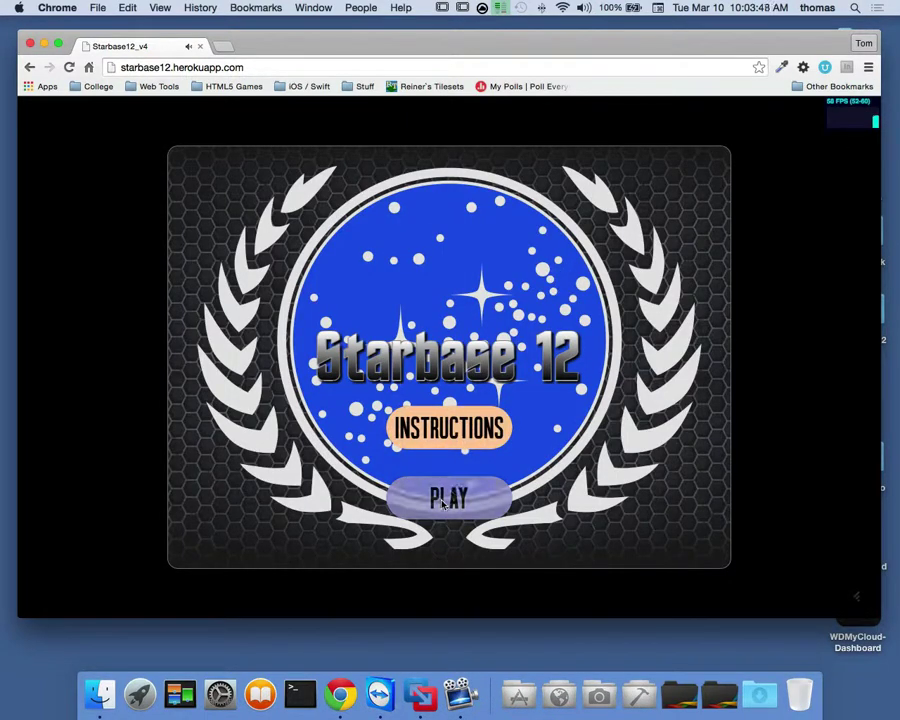
{"action": "left_click", "coordinate": [449, 498]}
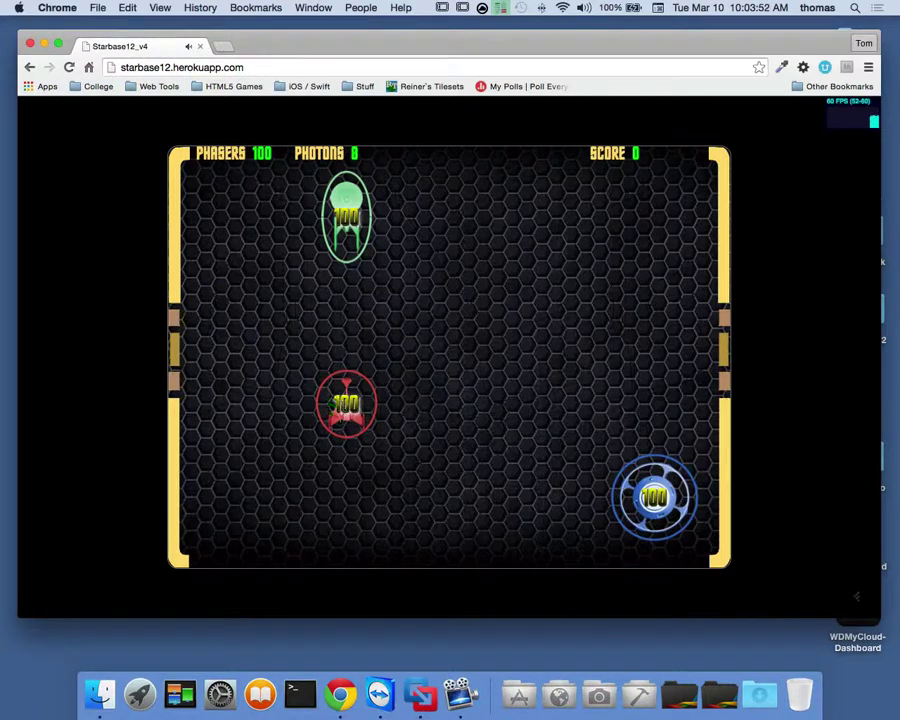
{"action": "left_click", "coordinate": [350, 403]}
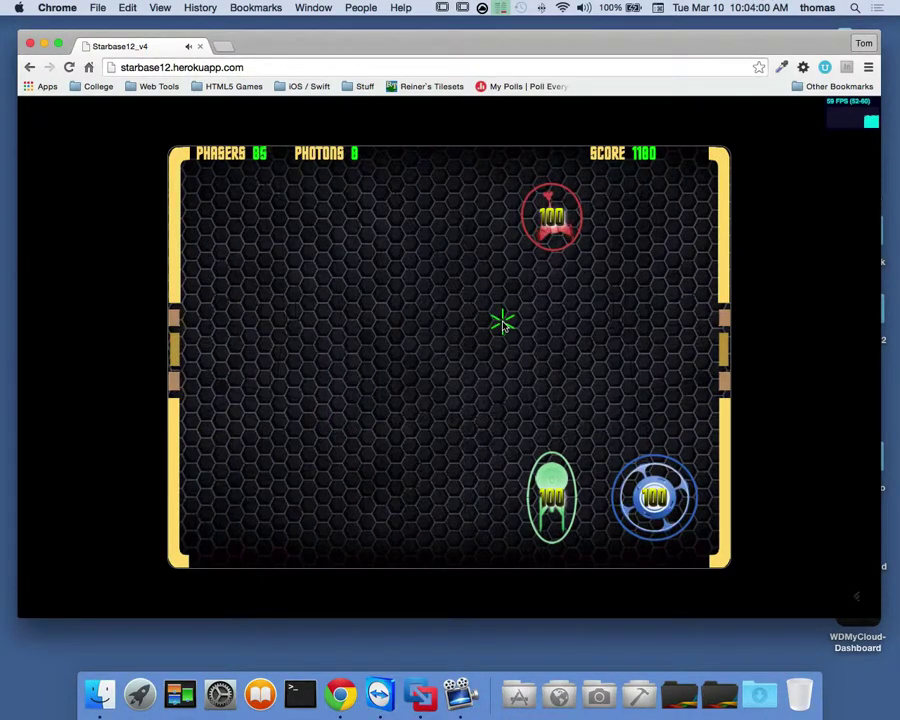
{"action": "key", "text": "Left"}
{"action": "key", "text": "Left"}
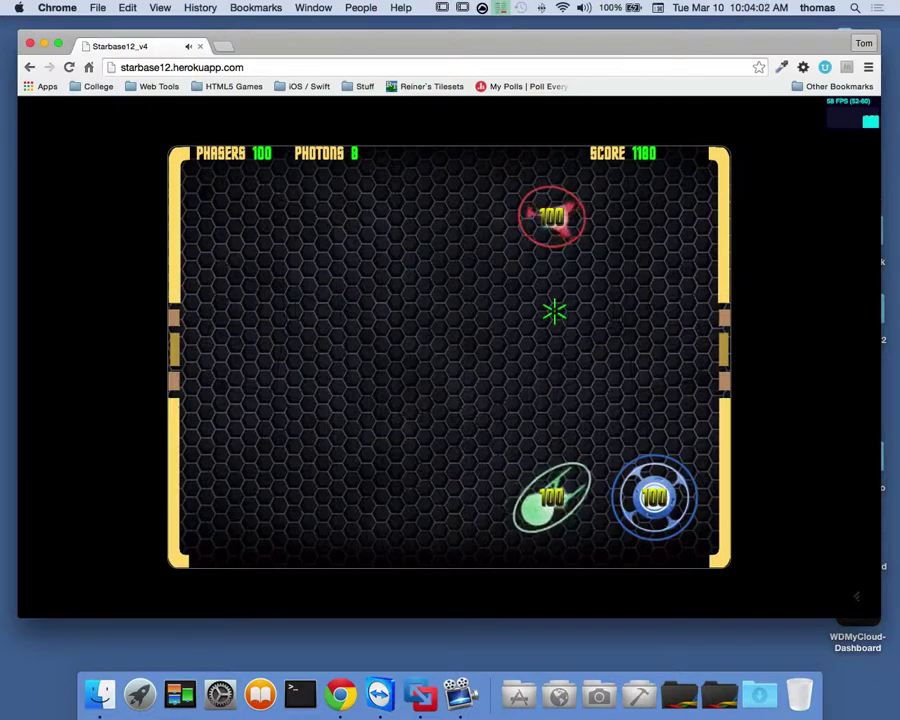
{"action": "key", "text": "Up"}
{"action": "key", "text": "Right"}
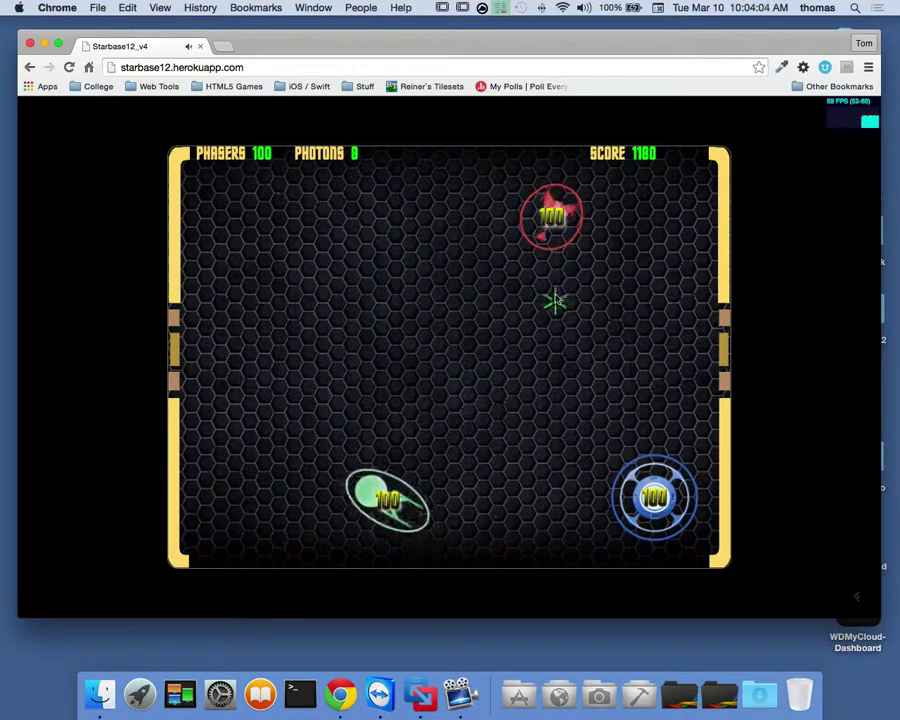
{"action": "left_click", "coordinate": [548, 232]}
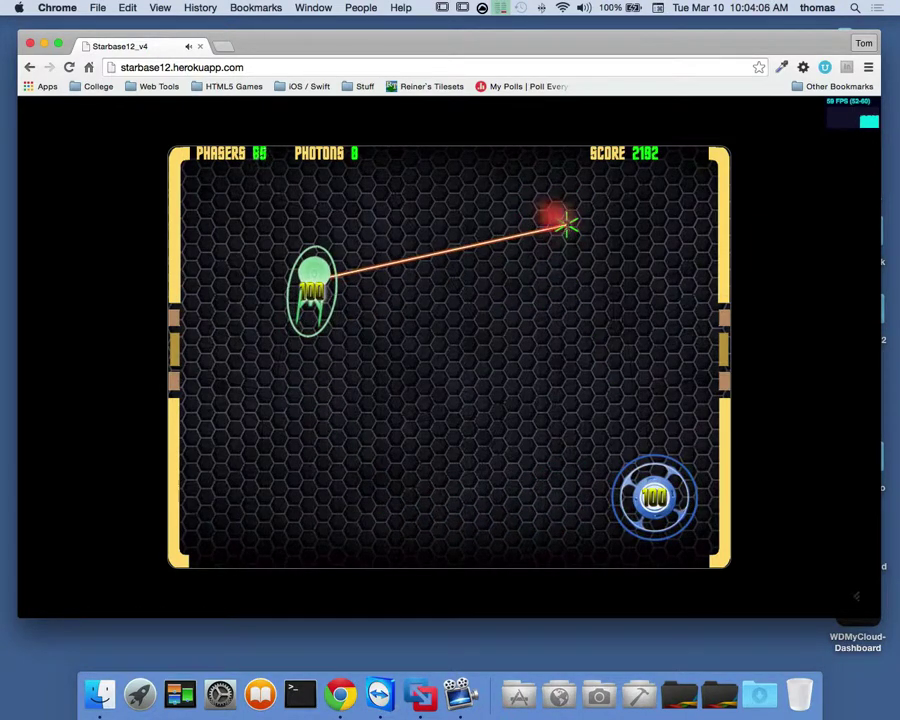
{"action": "key", "text": "Up"}
{"action": "left_click", "coordinate": [552, 256]}
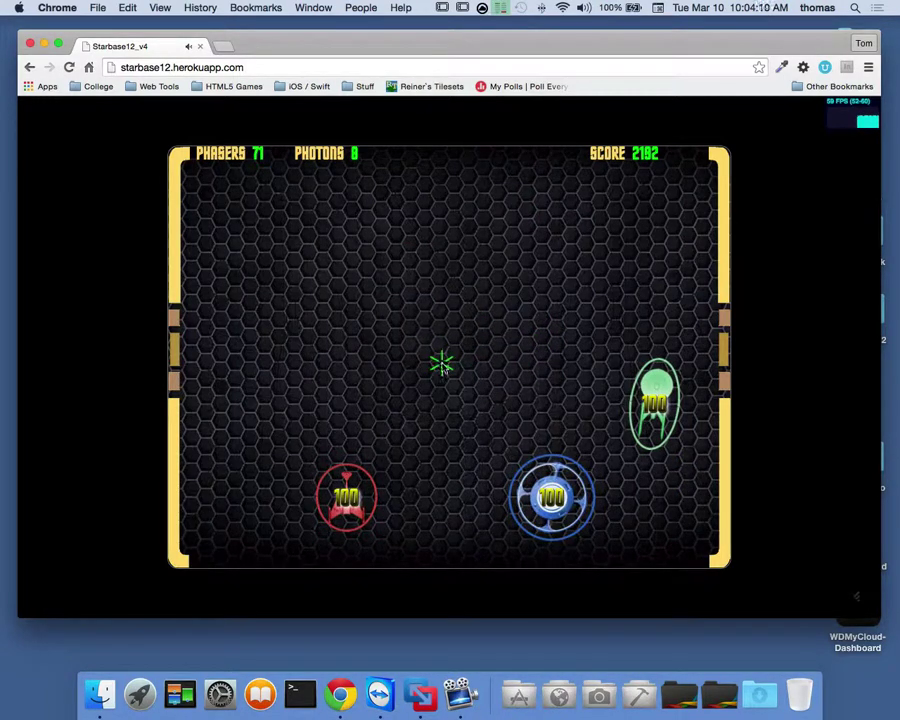
{"action": "key", "text": "Up"}
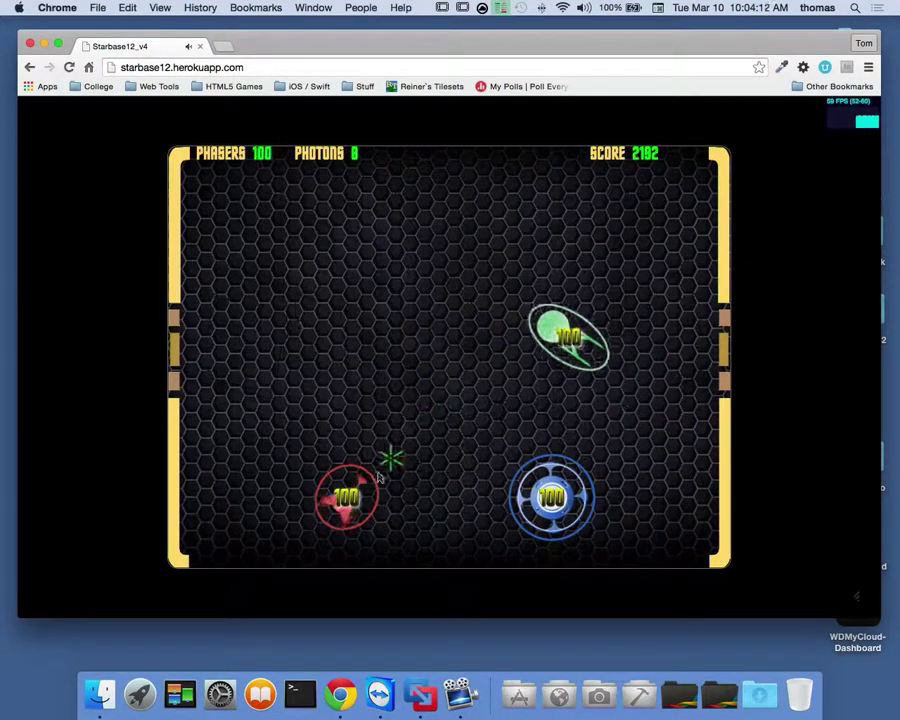
{"action": "left_click", "coordinate": [346, 500]}
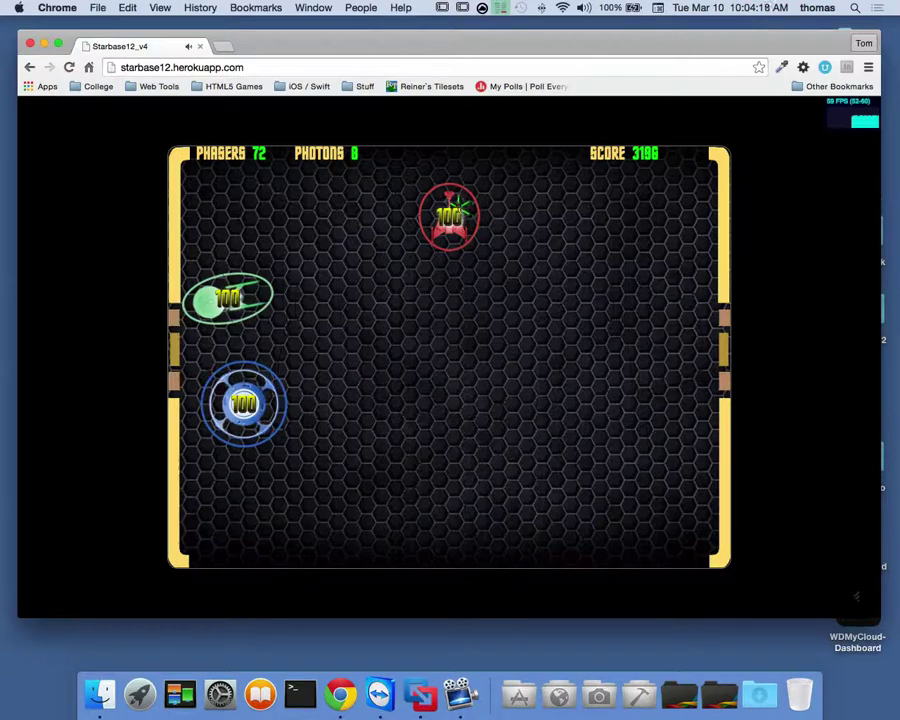
Destroy the right red enemy with photons and phasers, reaching score 4838, then close the game.
{"action": "left_click_drag", "start_coordinate": [449, 215], "coordinate": [470, 250]}
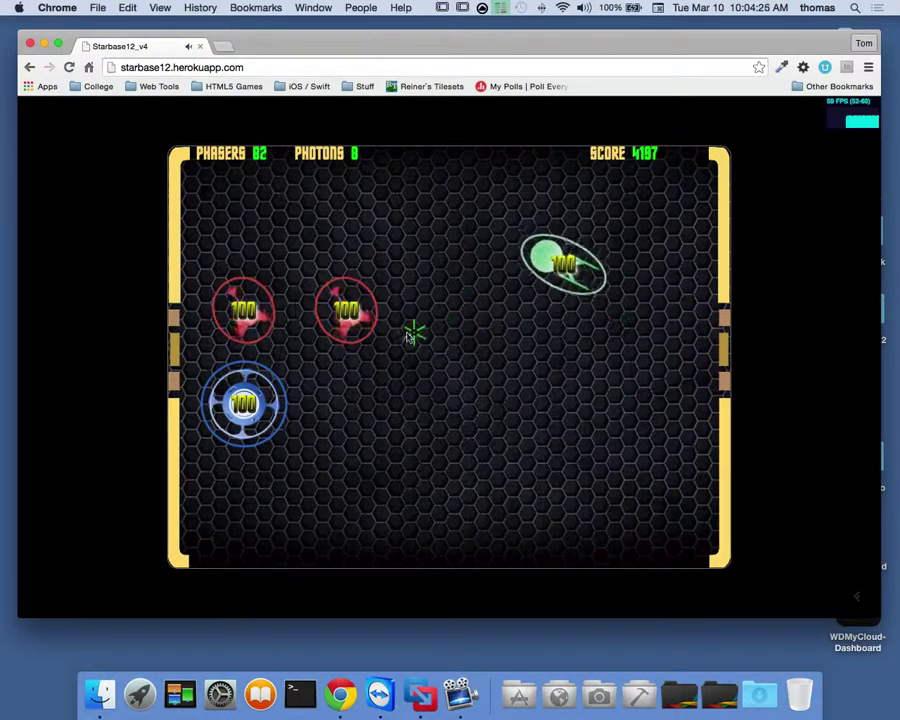
{"action": "left_click", "coordinate": [360, 355]}
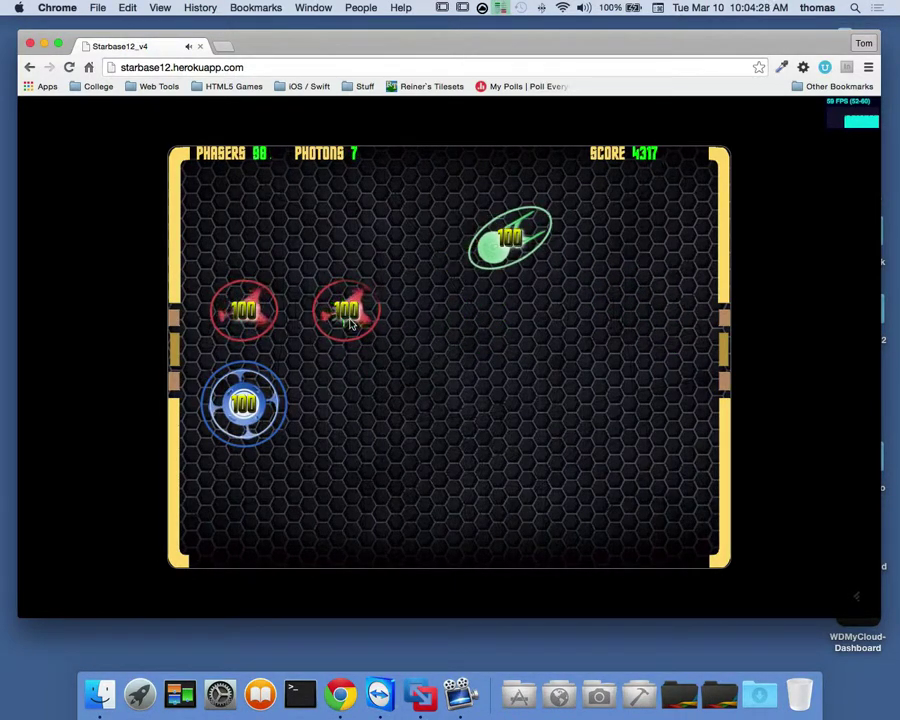
{"action": "left_click", "coordinate": [396, 390]}
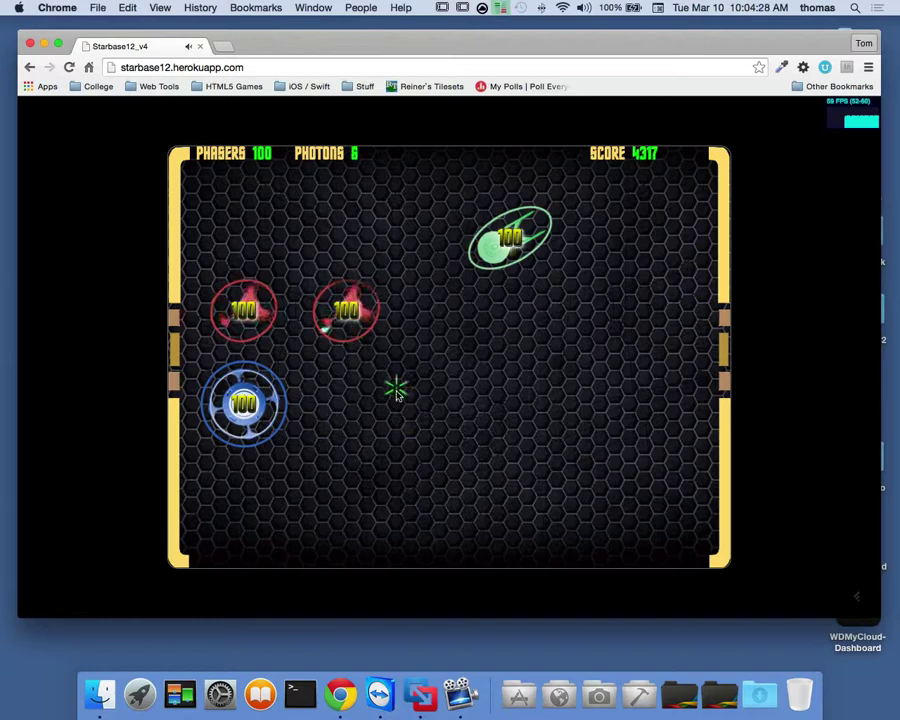
{"action": "left_click", "coordinate": [331, 310]}
{"action": "left_click", "coordinate": [340, 308]}
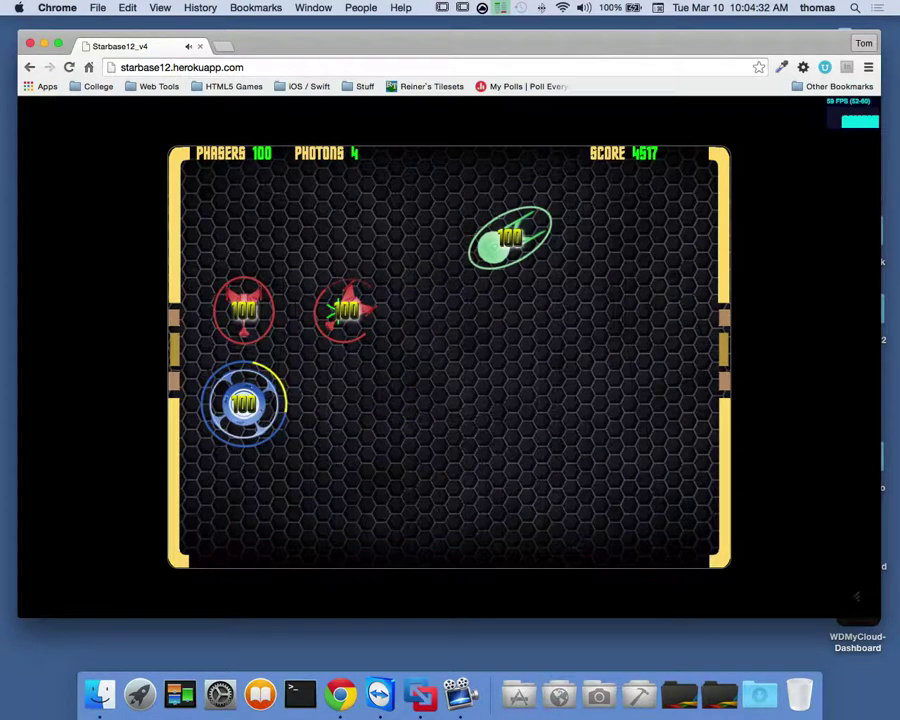
{"action": "right_click", "coordinate": [343, 308]}
{"action": "left_click", "coordinate": [343, 308]}
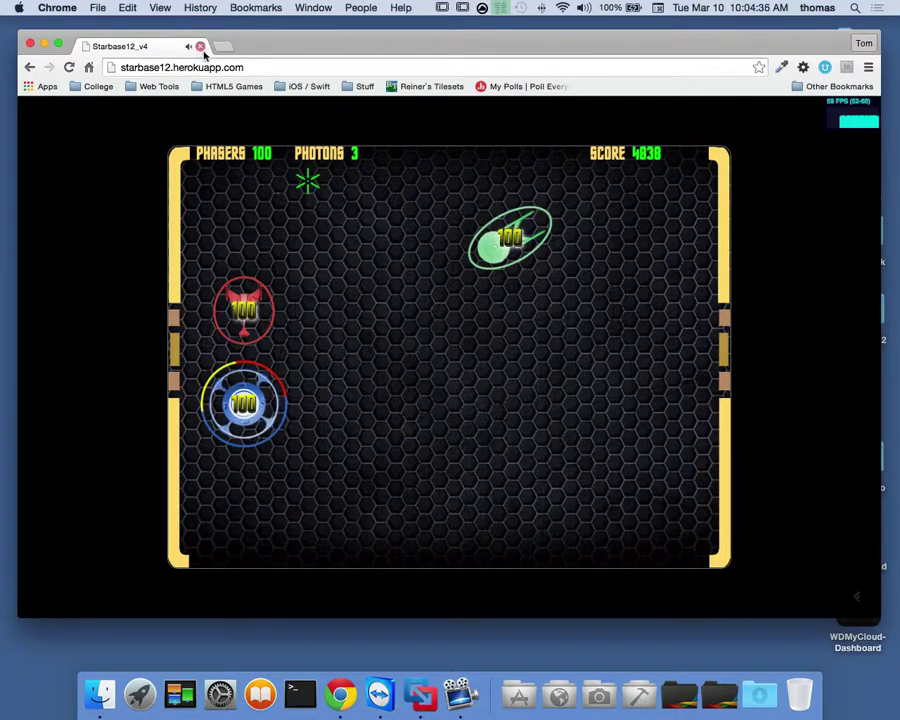
{"action": "left_click", "coordinate": [200, 47]}
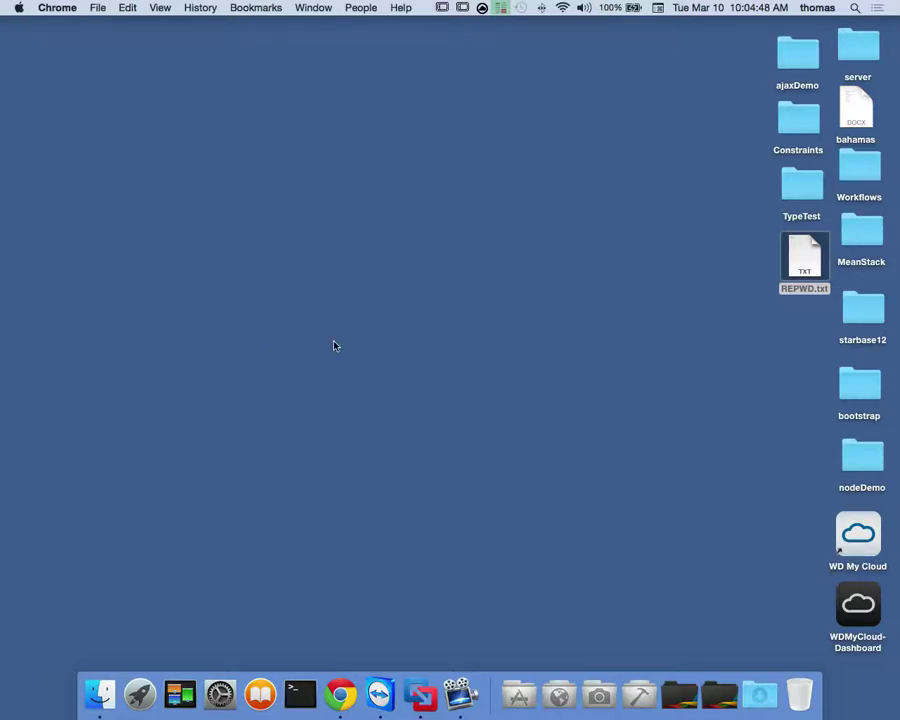
Back on the Windows VM, refresh the Heroku apps list to show starbase12 awake.
{"action": "key", "text": "ctrl+Right"}
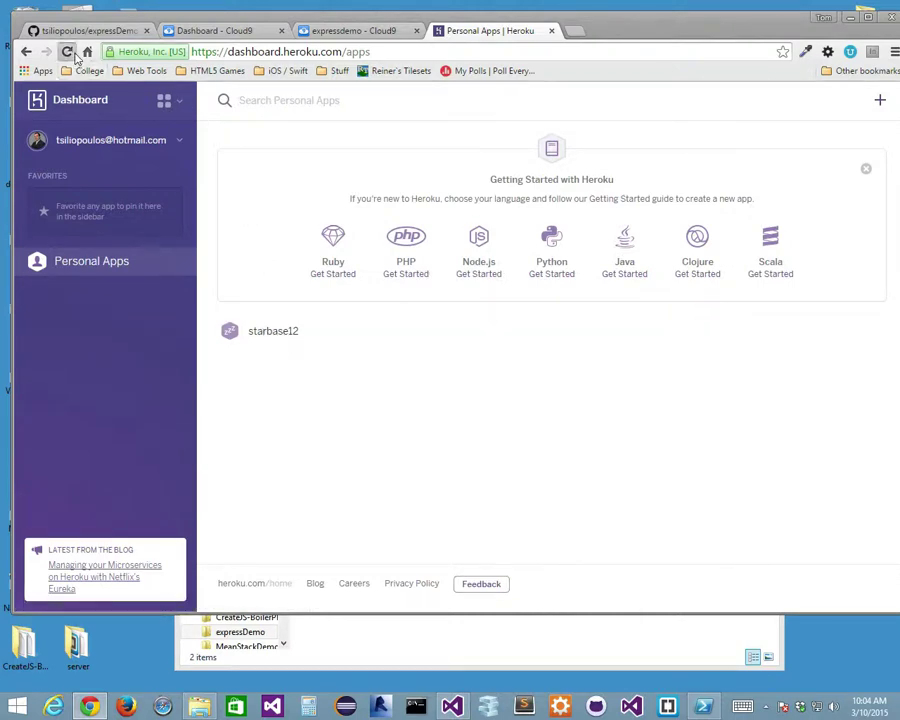
{"action": "left_click", "coordinate": [66, 51]}
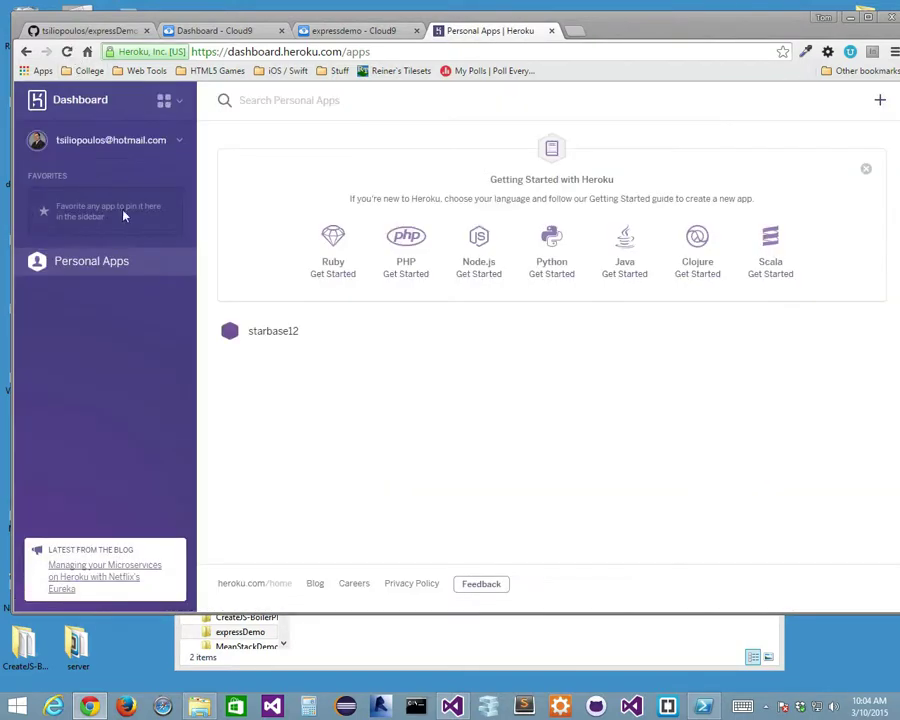
{"action": "mouse_move", "coordinate": [229, 340]}
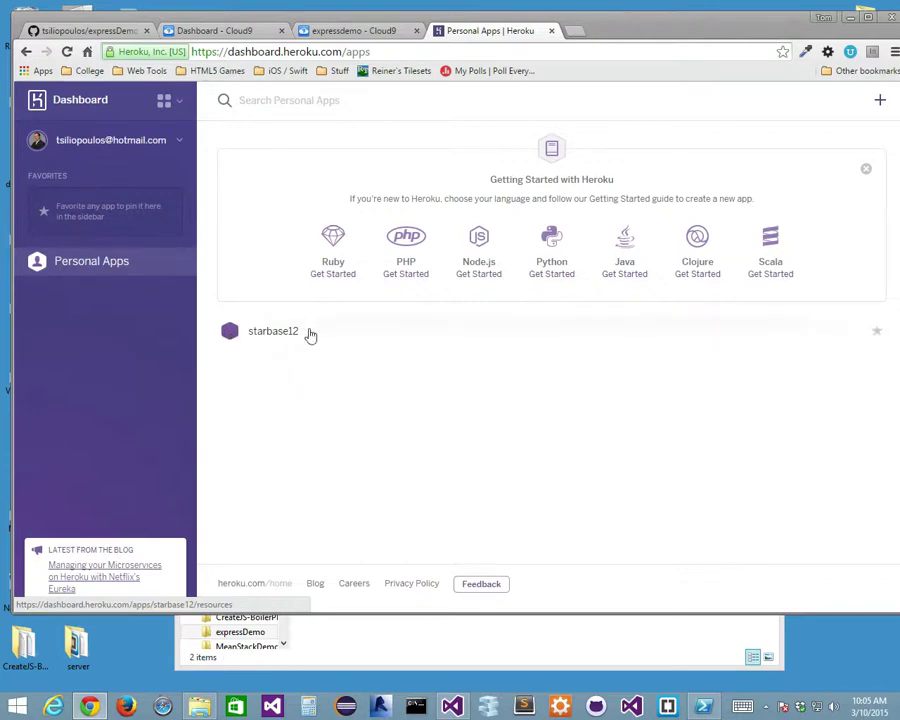
{"action": "left_click", "coordinate": [268, 336]}
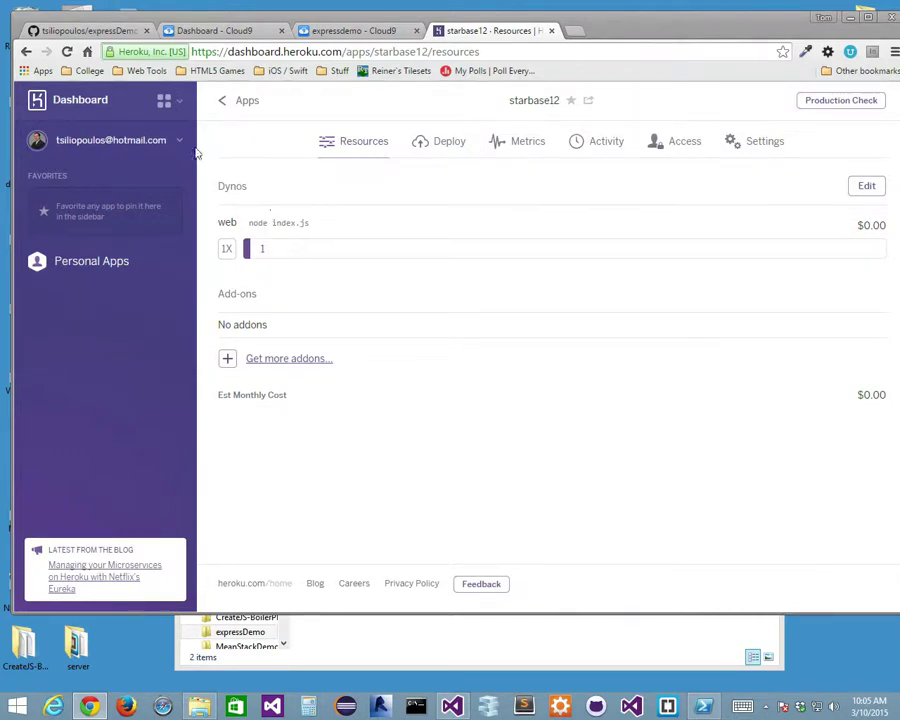
{"action": "left_click", "coordinate": [221, 103]}
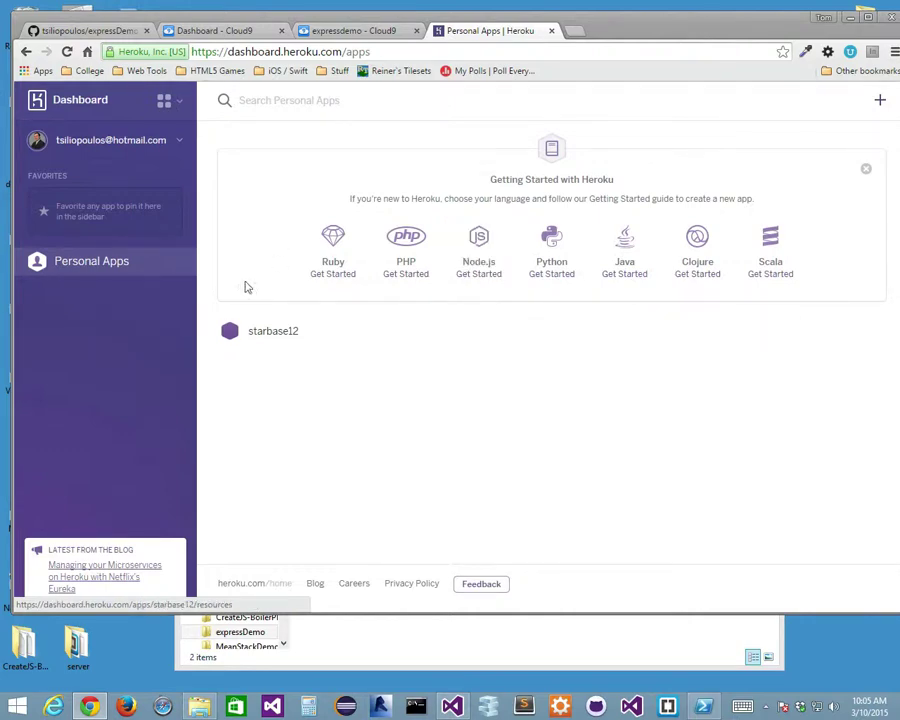
Open the Node.js Getting Started guide at its Set up step and check the Toolbelt platform downloads.
{"action": "left_click", "coordinate": [496, 249]}
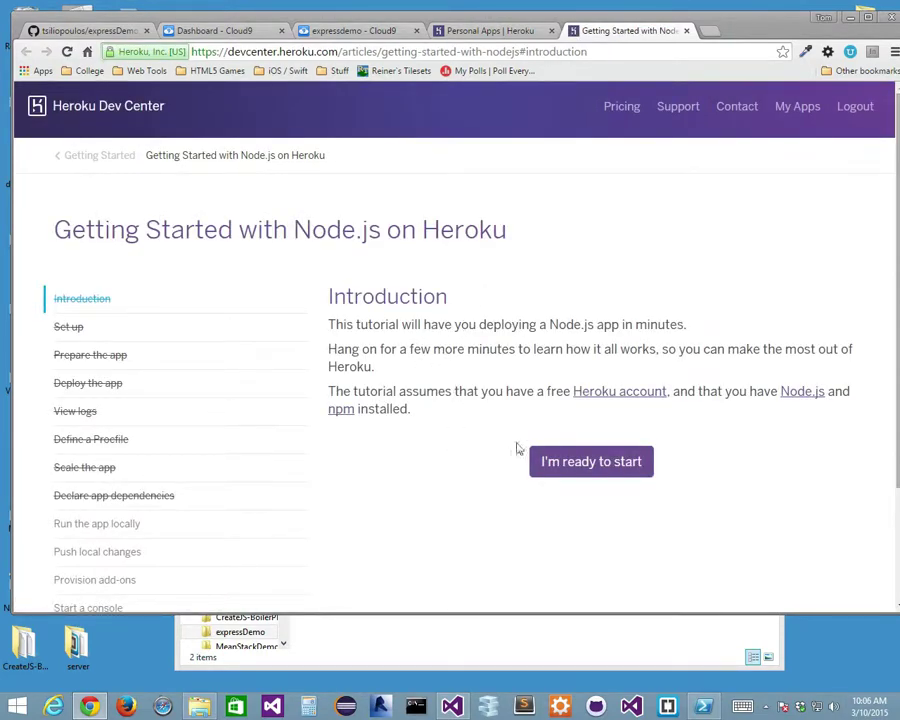
{"action": "left_click", "coordinate": [595, 465]}
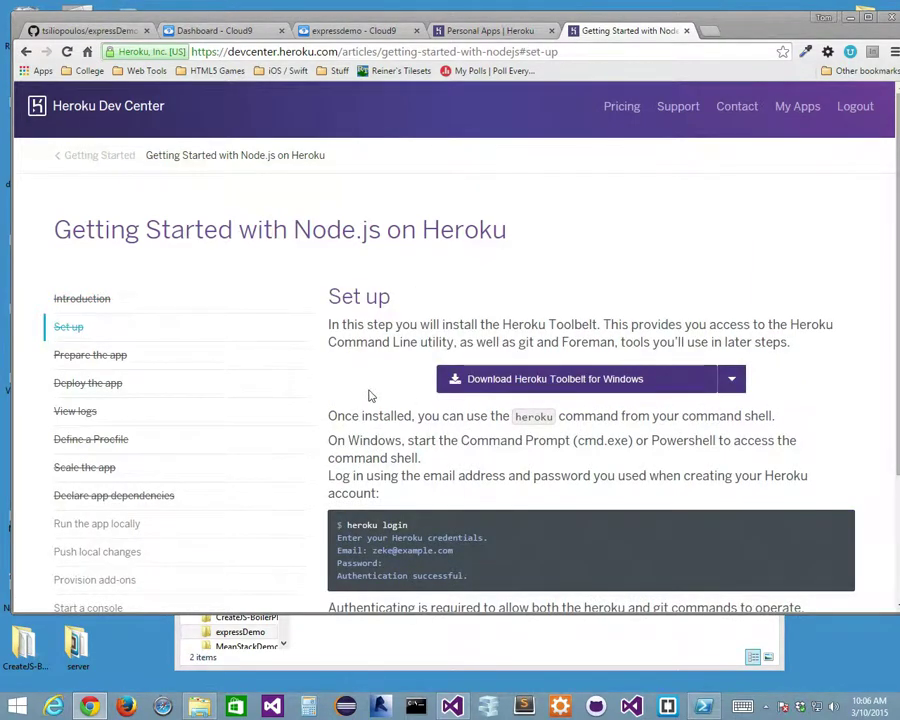
{"action": "scroll", "coordinate": [368, 396], "scroll_direction": "down", "scroll_amount": 1}
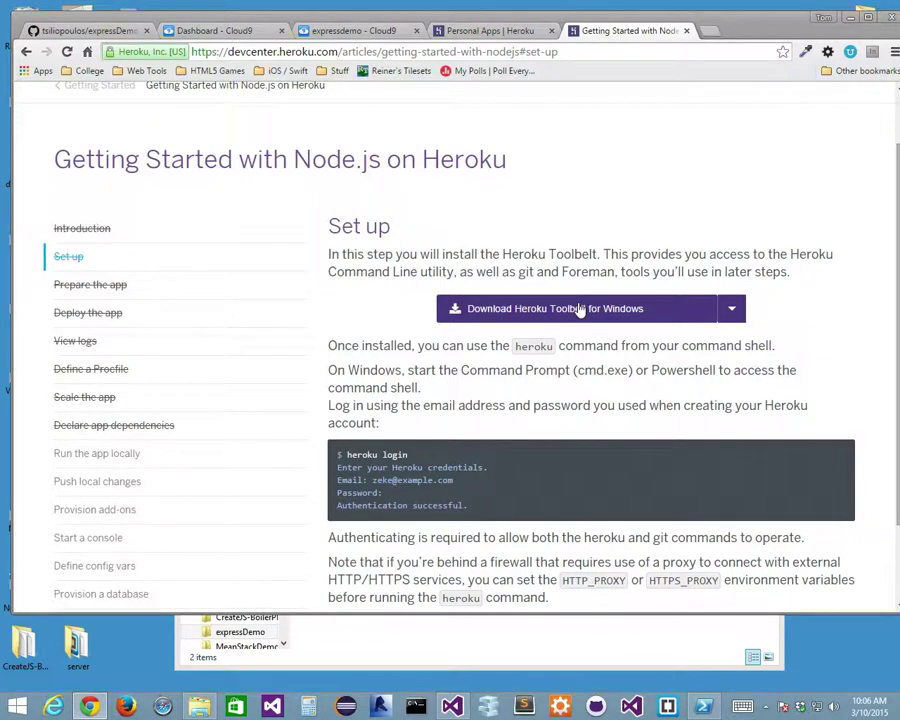
{"action": "left_click", "coordinate": [732, 310]}
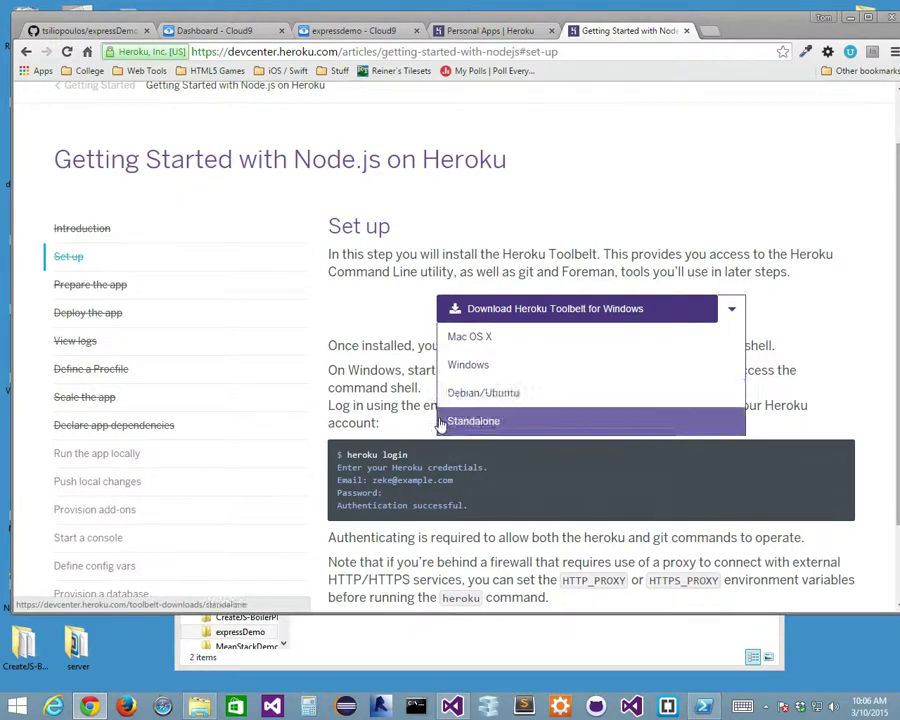
{"action": "left_click", "coordinate": [400, 312]}
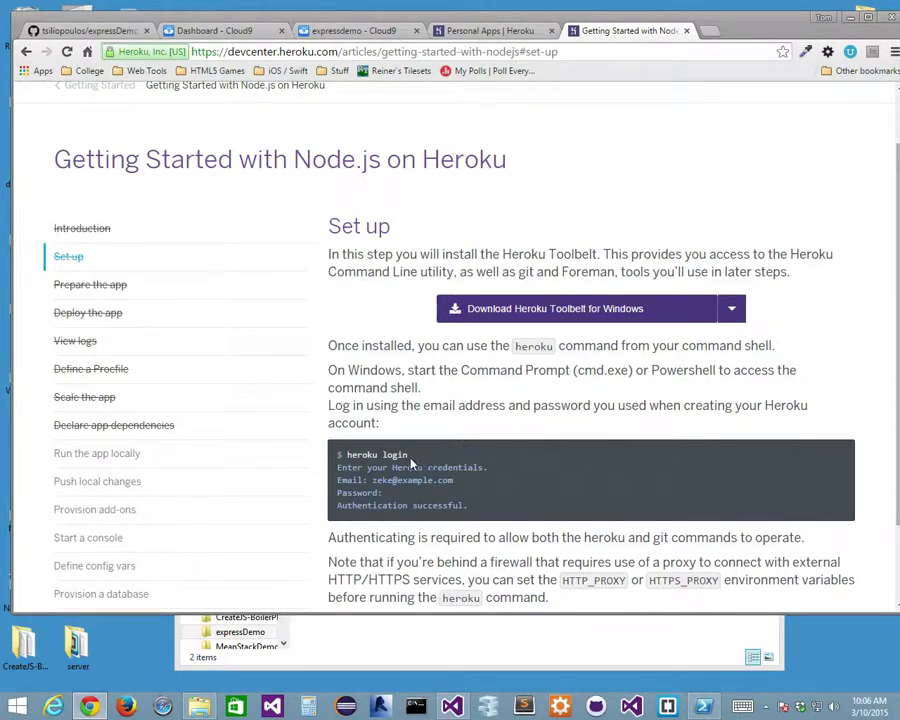
In the Cloud9 terminal, clear the screen and run heroku login.
{"action": "left_click", "coordinate": [349, 31]}
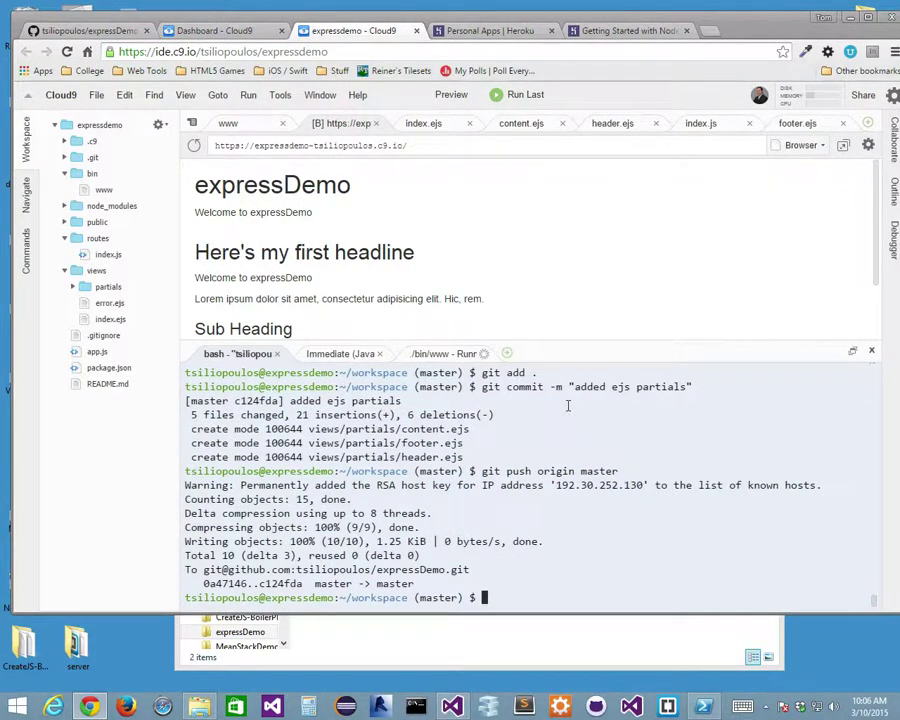
{"action": "type", "text": "clear"}
{"action": "key", "text": "Return"}
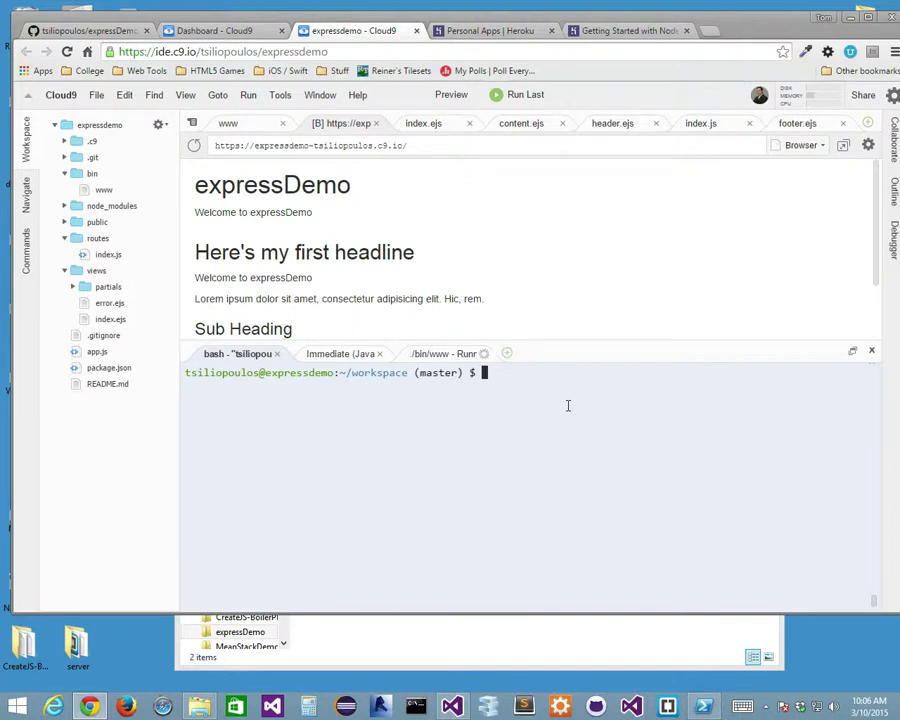
{"action": "type", "text": "heroku login"}
{"action": "key", "text": "Return"}
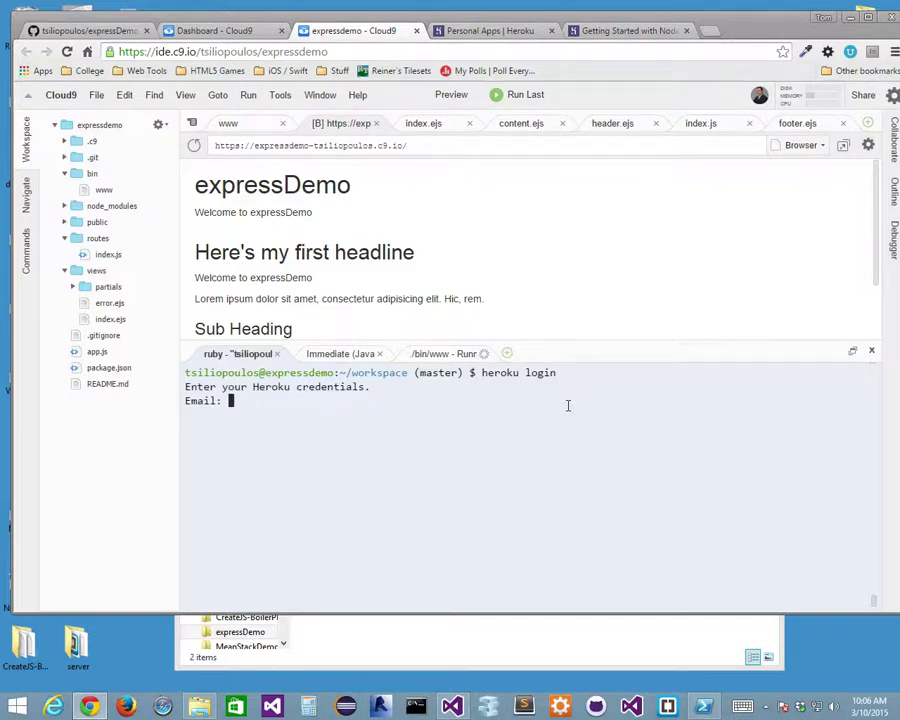
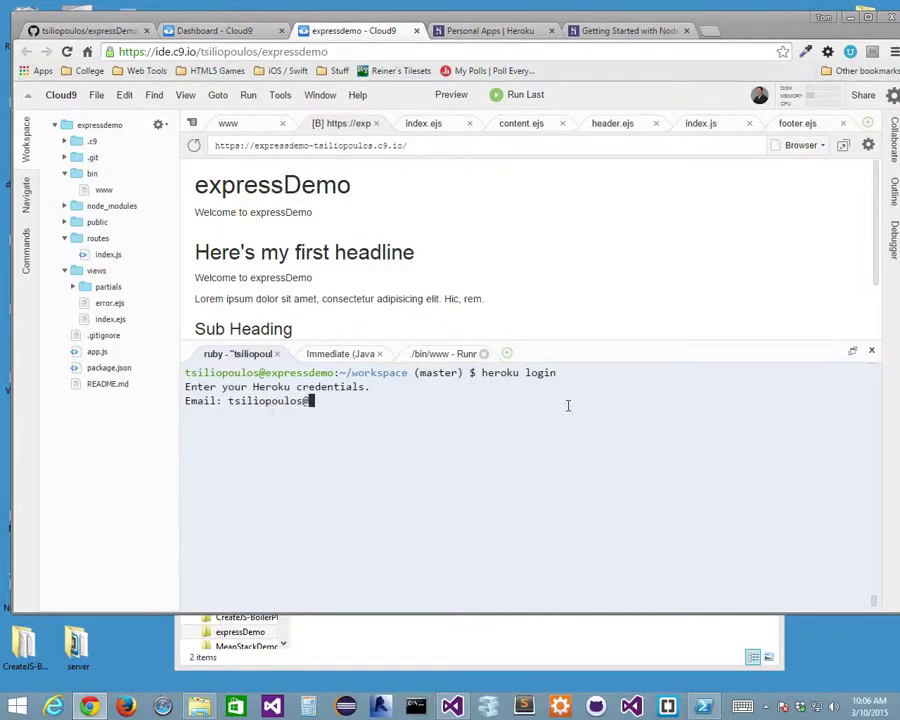
Enter the account e-mail and password, retrying until authentication succeeds, then return to the Node.js guide.
{"action": "key", "text": "Return"}
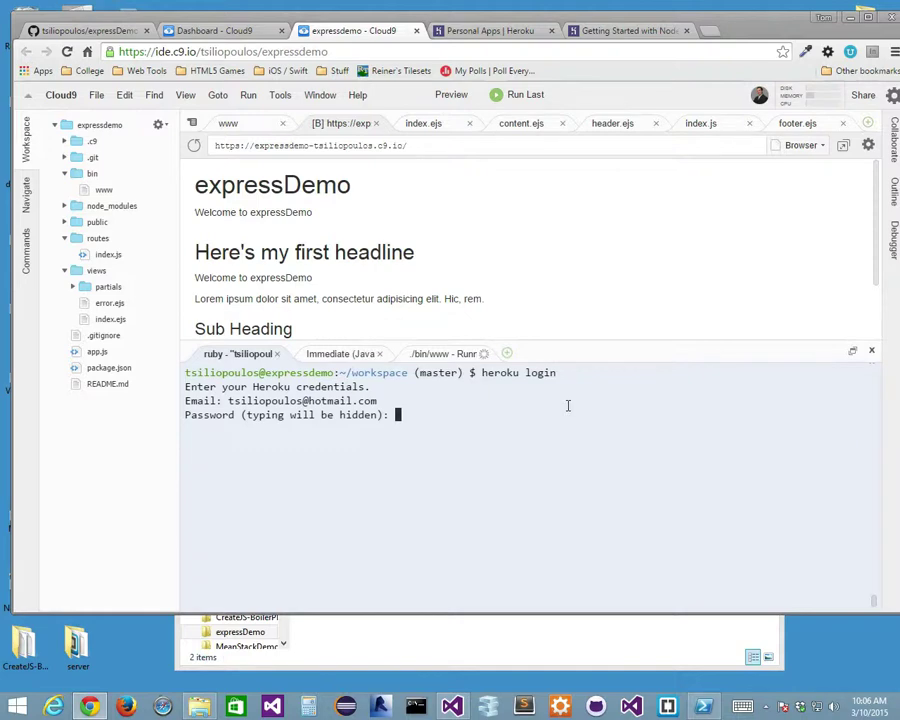
{"action": "key", "text": "Return"}
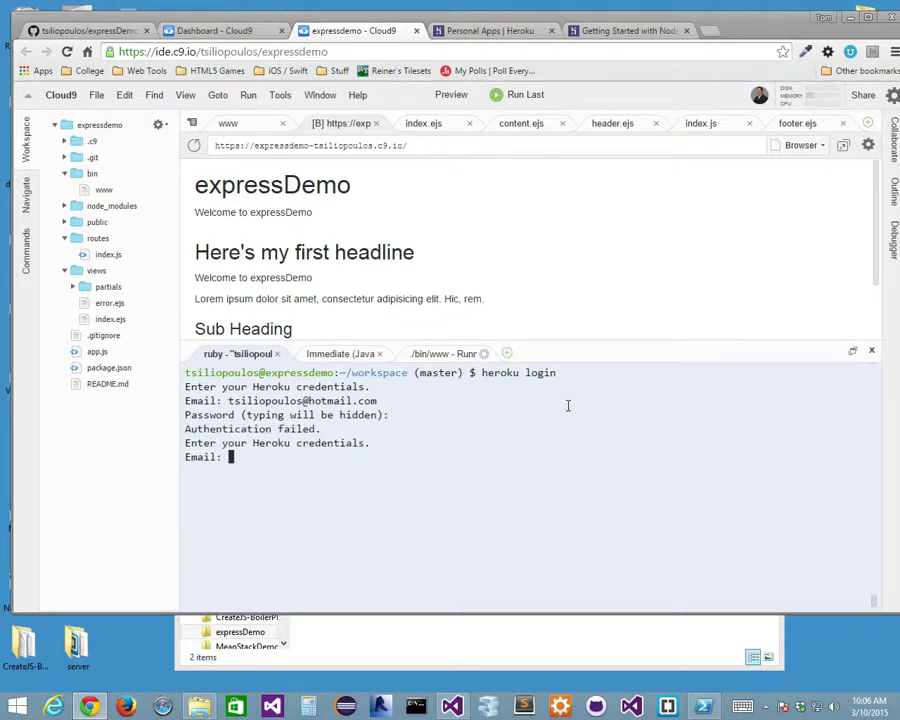
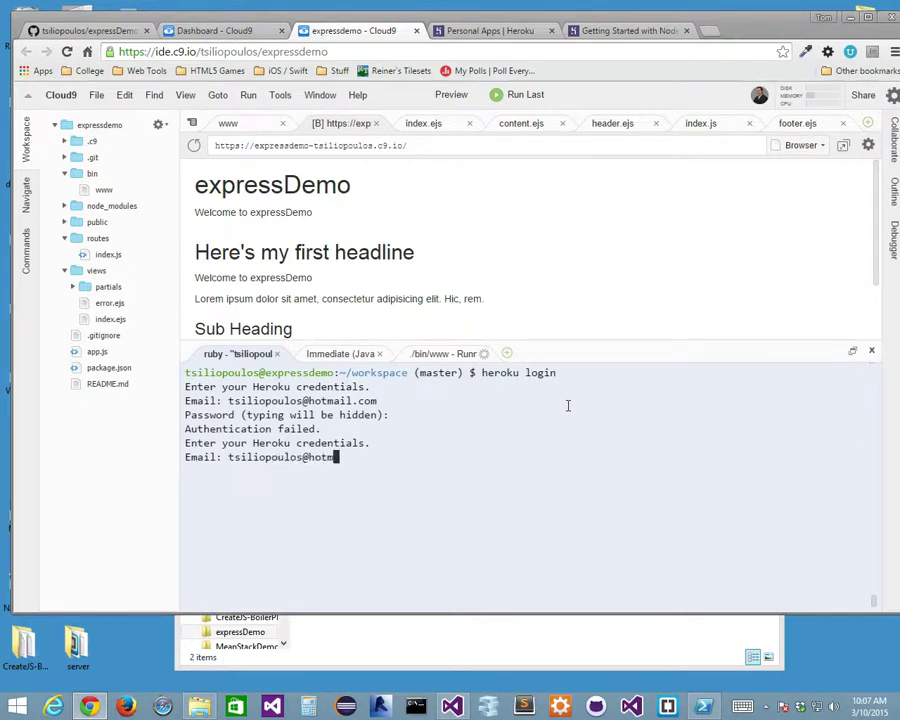
{"action": "key", "text": "Return"}
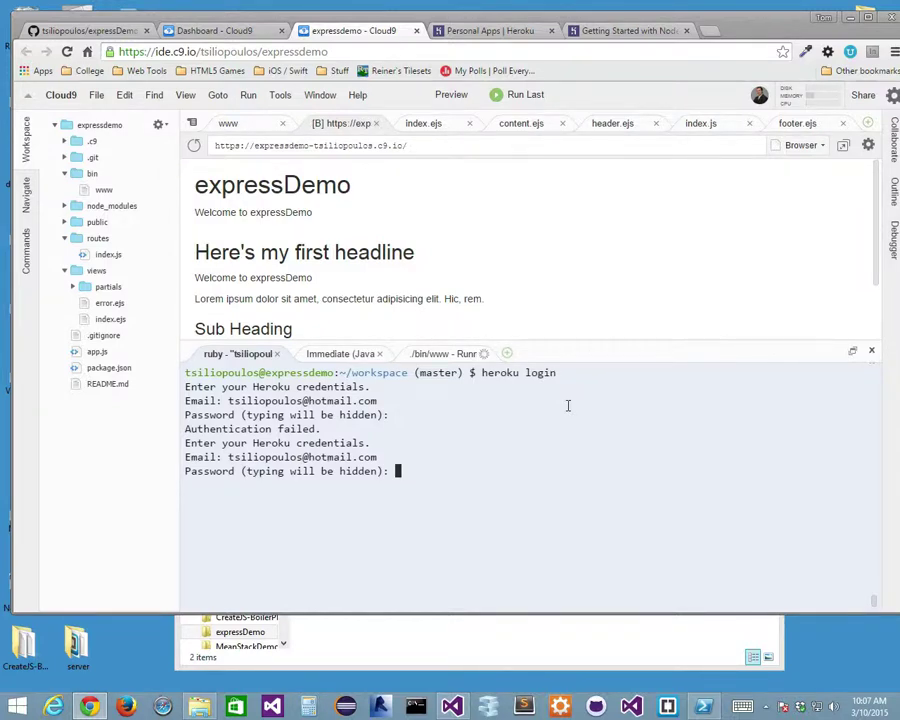
{"action": "key", "text": "Return"}
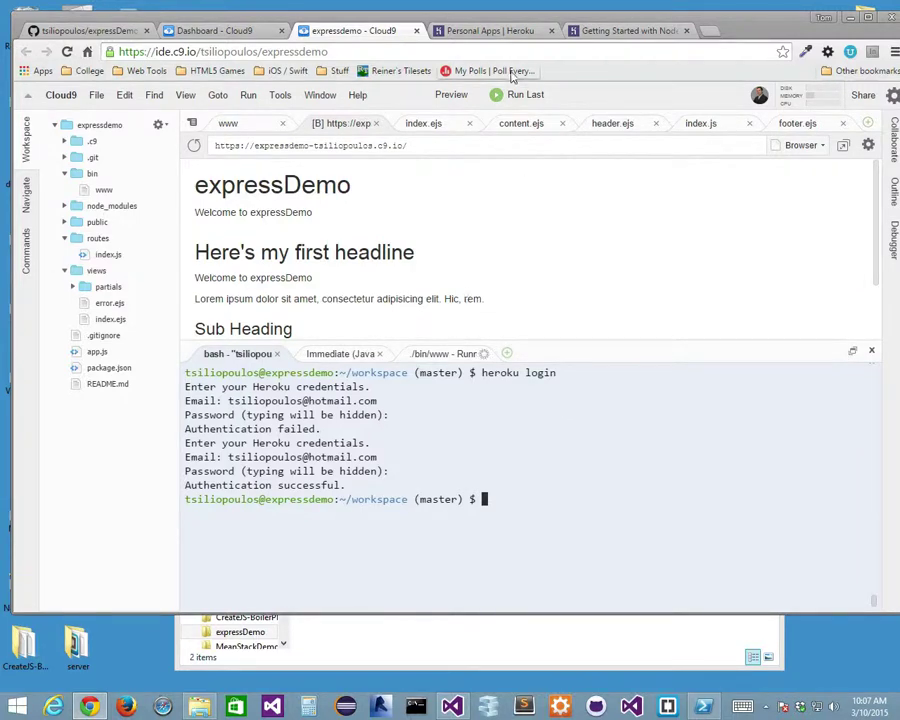
{"action": "left_click", "coordinate": [606, 32]}
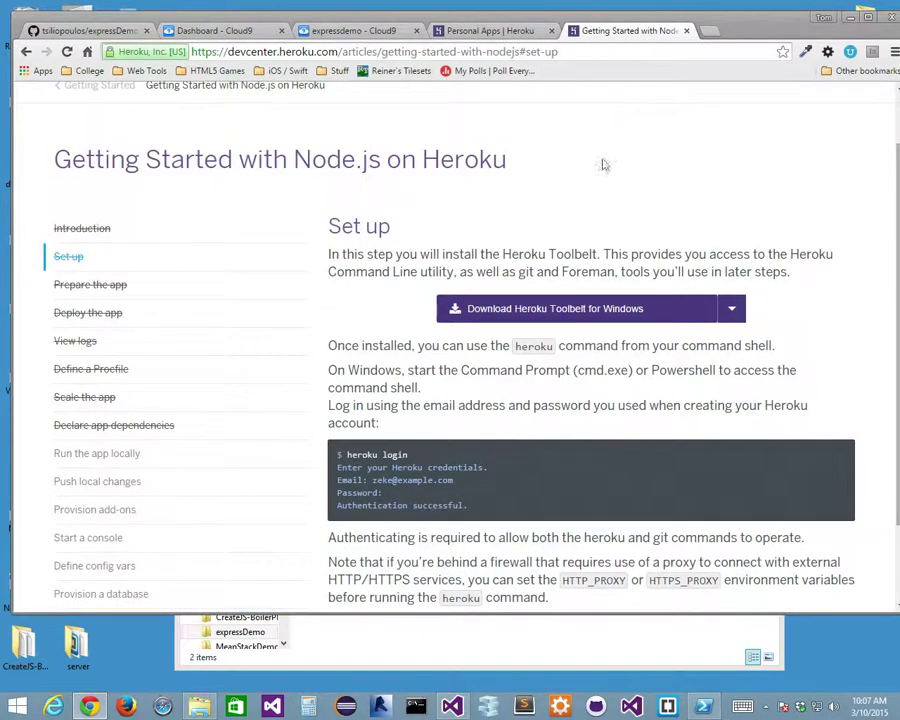
Confirm the Toolbelt is installed and the app is ready to reach the Deploy the app step.
{"action": "scroll", "coordinate": [302, 392], "scroll_direction": "down", "scroll_amount": 2}
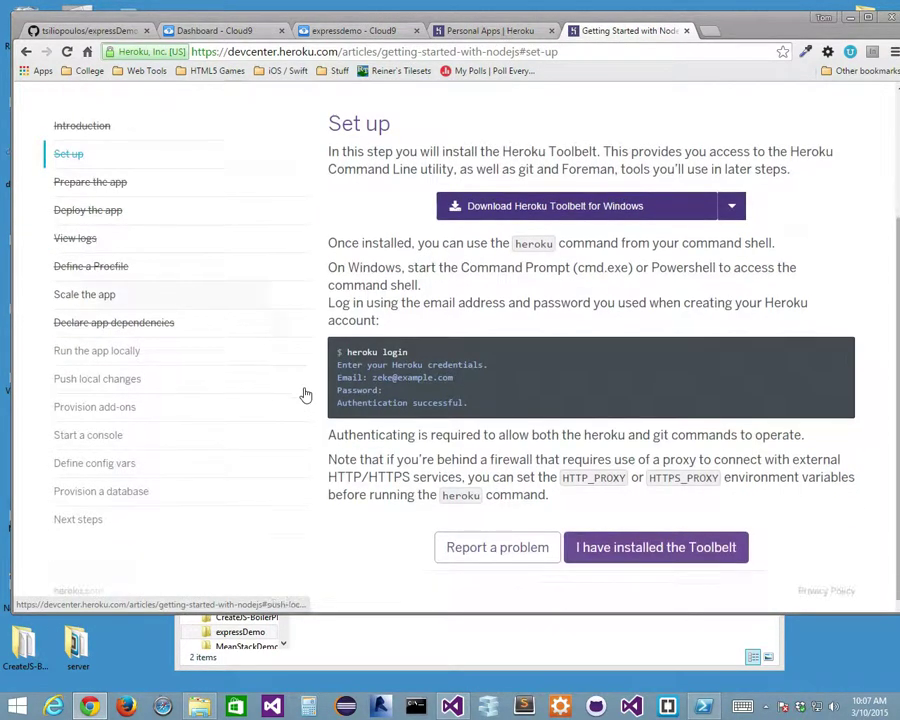
{"action": "left_click", "coordinate": [675, 553]}
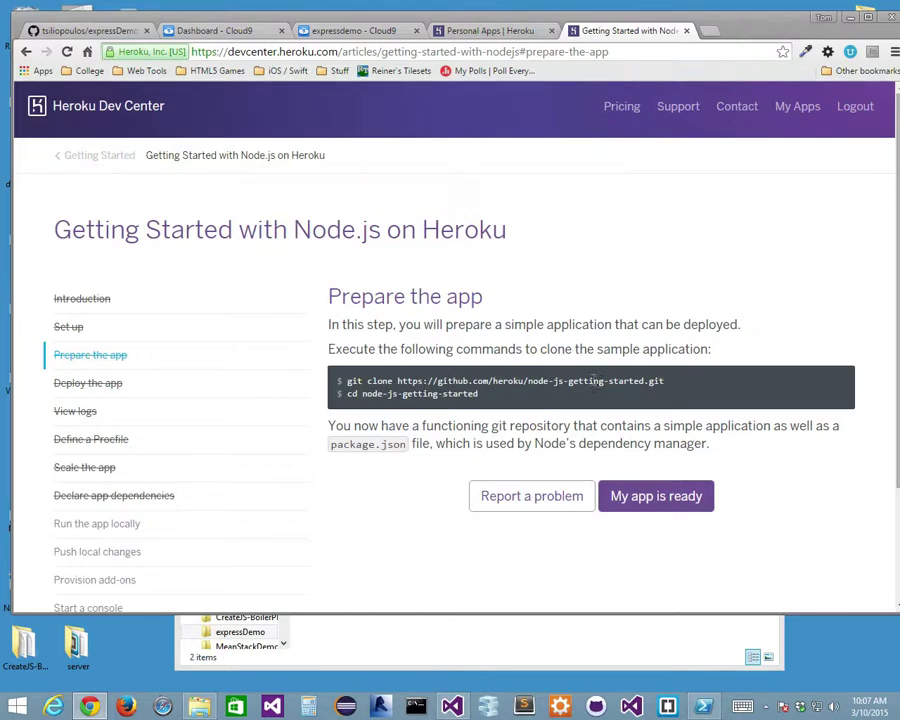
{"action": "left_click", "coordinate": [678, 500]}
{"action": "scroll", "coordinate": [287, 409], "scroll_direction": "down", "scroll_amount": 1}
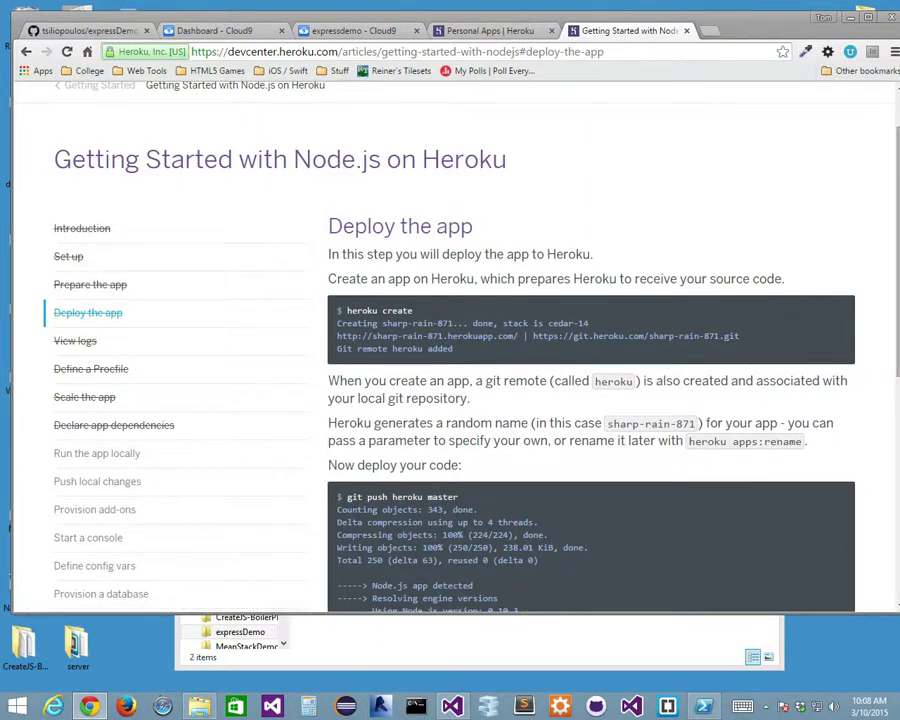
Run heroku create in Cloud9, creating the stark-escarpment-9343 app with a heroku git remote.
{"action": "left_click", "coordinate": [333, 31]}
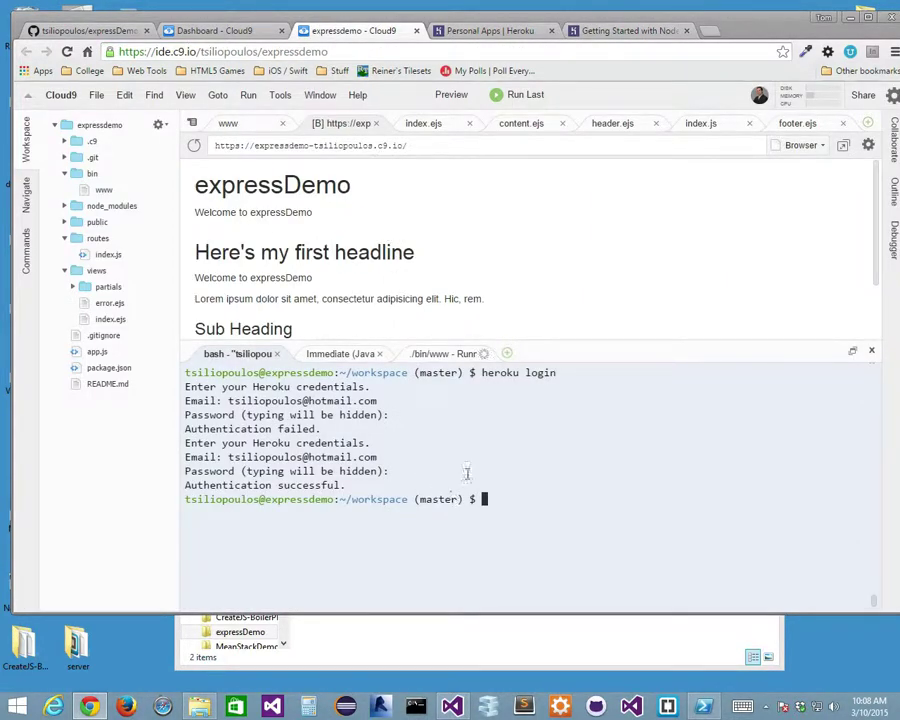
{"action": "type", "text": "heroku create"}
{"action": "key", "text": "Return"}
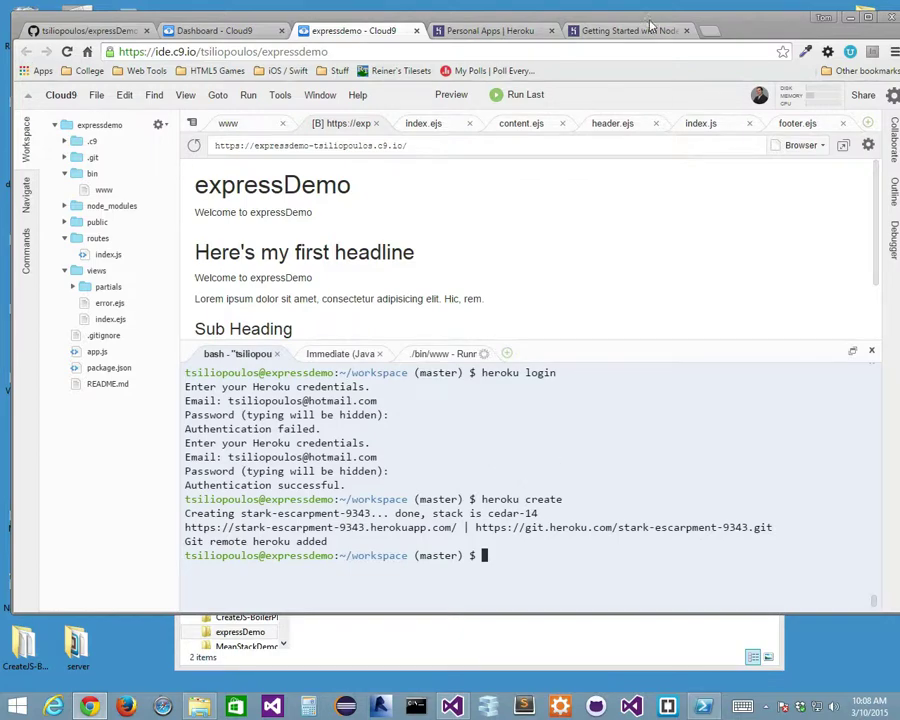
Reload the Heroku personal apps list and open the new stark-escarpment-9343 app.
{"action": "left_click", "coordinate": [488, 28]}
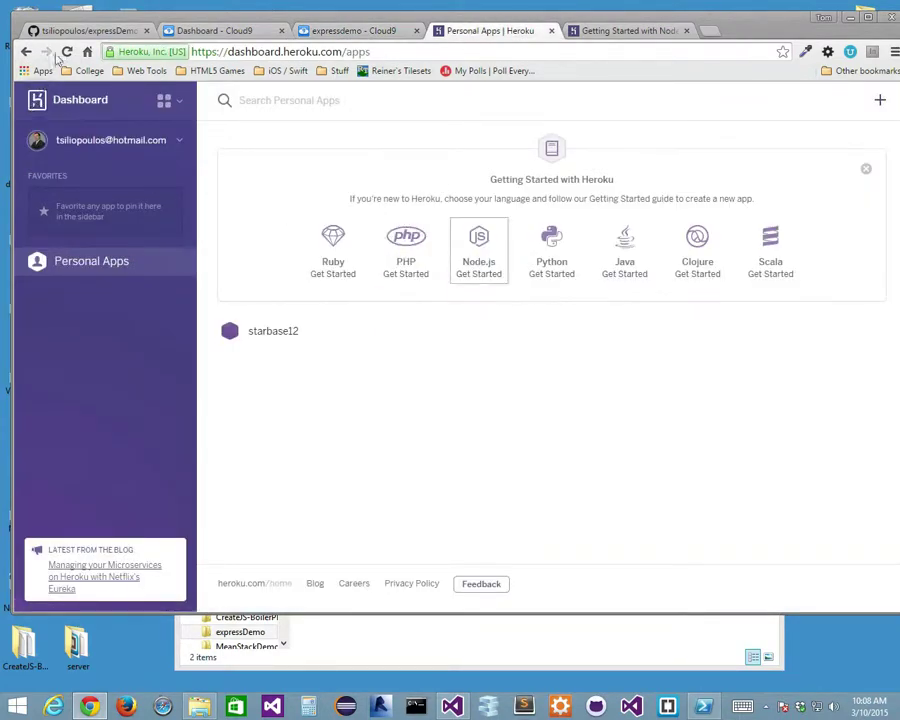
{"action": "key", "text": "F5"}
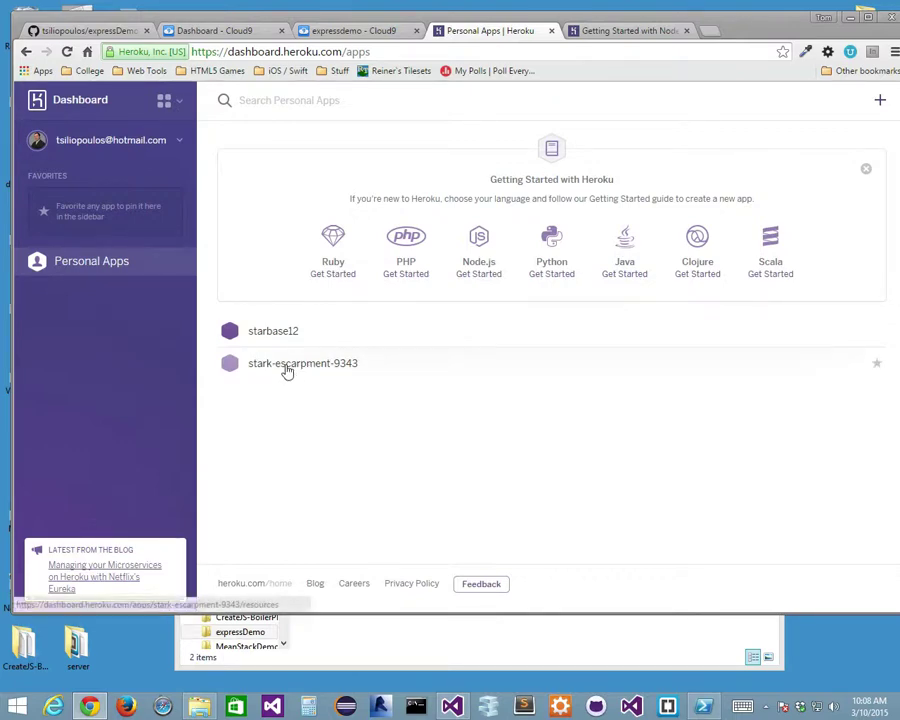
{"action": "left_click", "coordinate": [286, 368]}
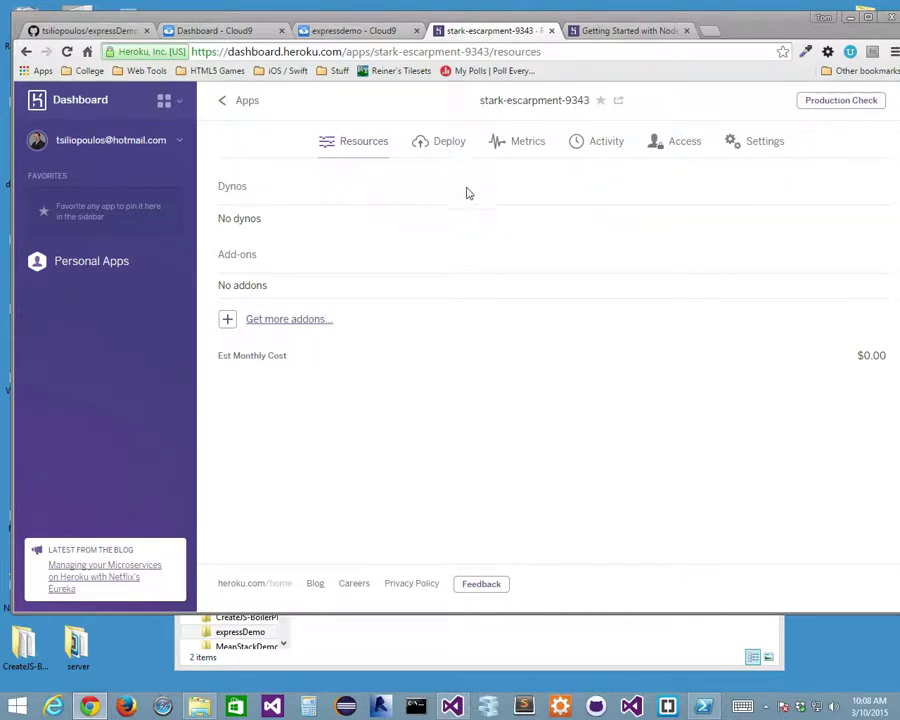
In stark-escarpment-9343's settings, try replacing the app name with 'express' without saving.
{"action": "left_click", "coordinate": [770, 147]}
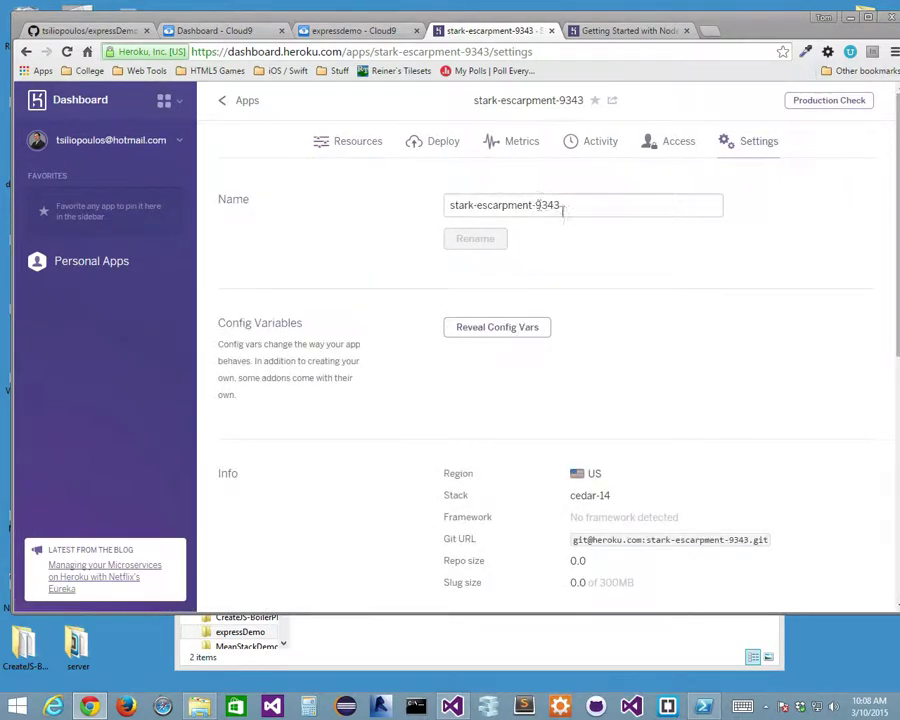
{"action": "left_click_drag", "start_coordinate": [597, 205], "coordinate": [362, 198]}
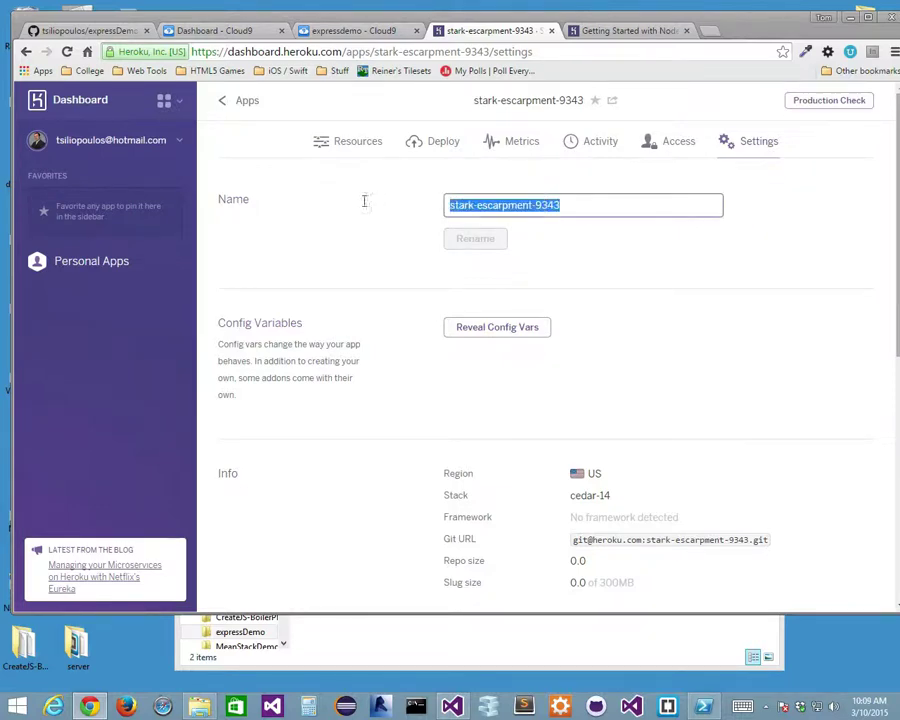
{"action": "type", "text": "expressDemo"}
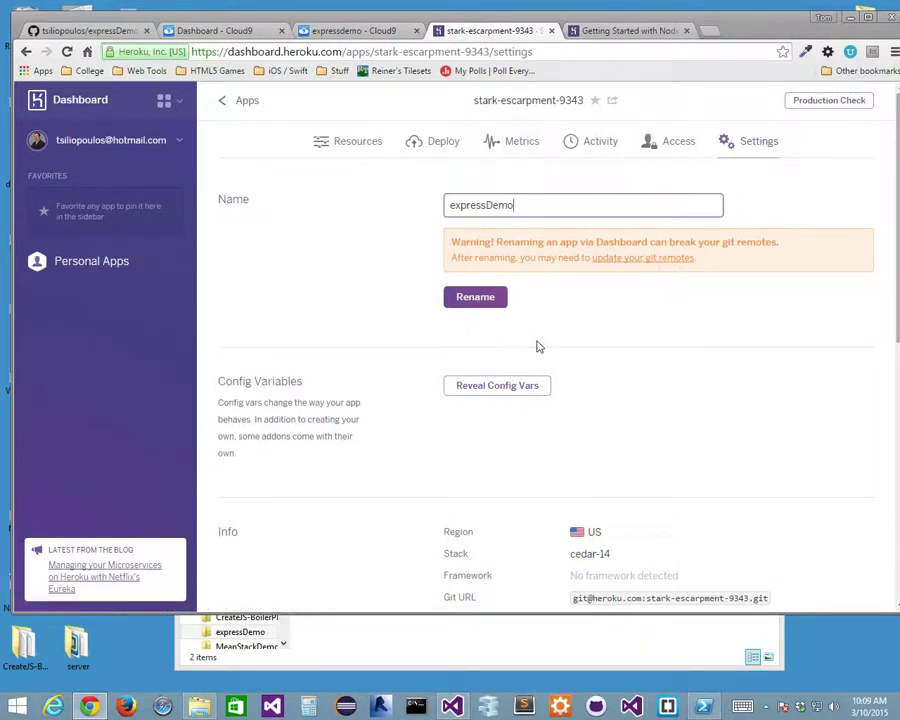
{"action": "scroll", "coordinate": [679, 398], "scroll_direction": "down", "scroll_amount": 3}
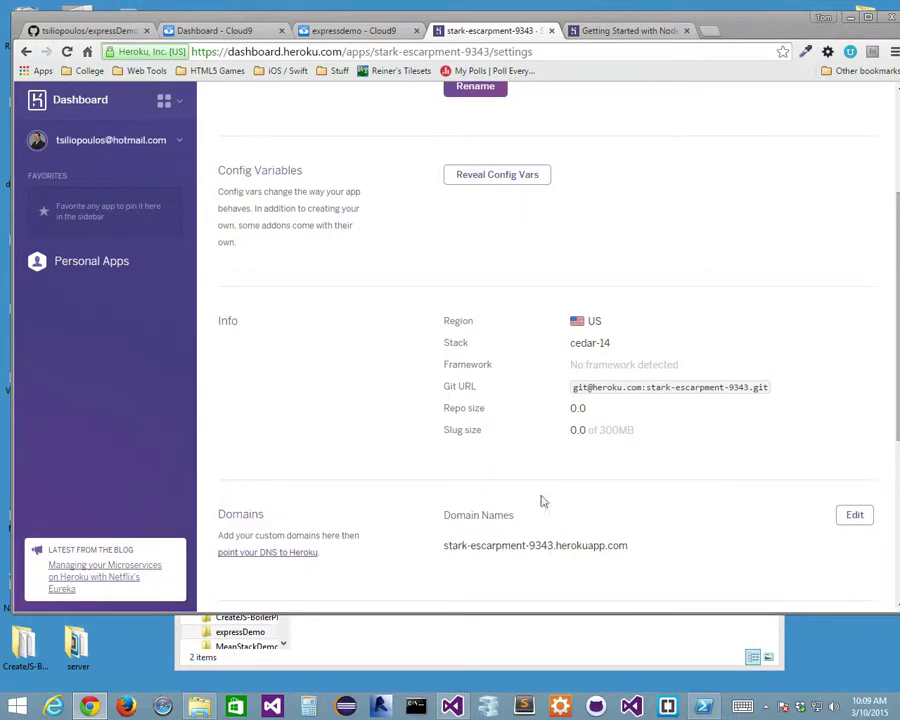
{"action": "scroll", "coordinate": [468, 311], "scroll_direction": "up", "scroll_amount": 3}
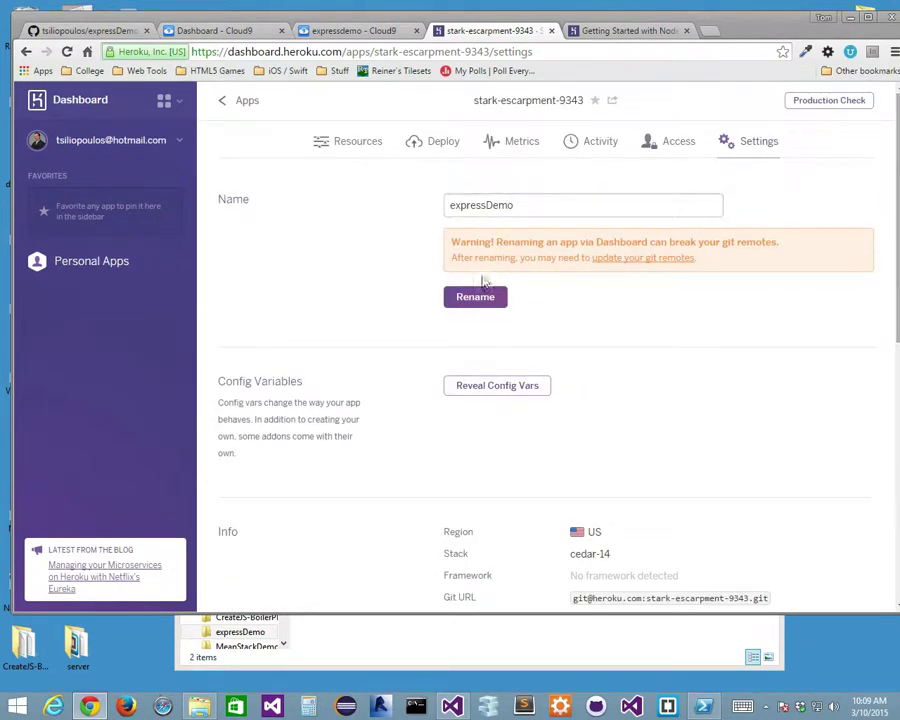
Reopen stark-escarpment-9343's settings from the apps list and scroll to the Delete App option.
{"action": "left_click", "coordinate": [244, 103]}
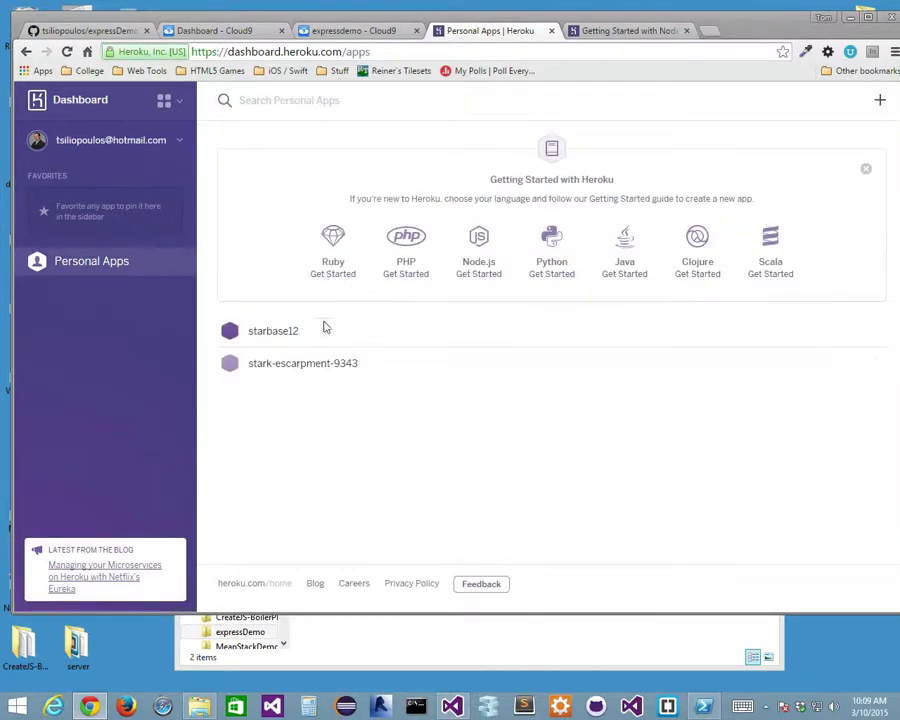
{"action": "left_click", "coordinate": [306, 366]}
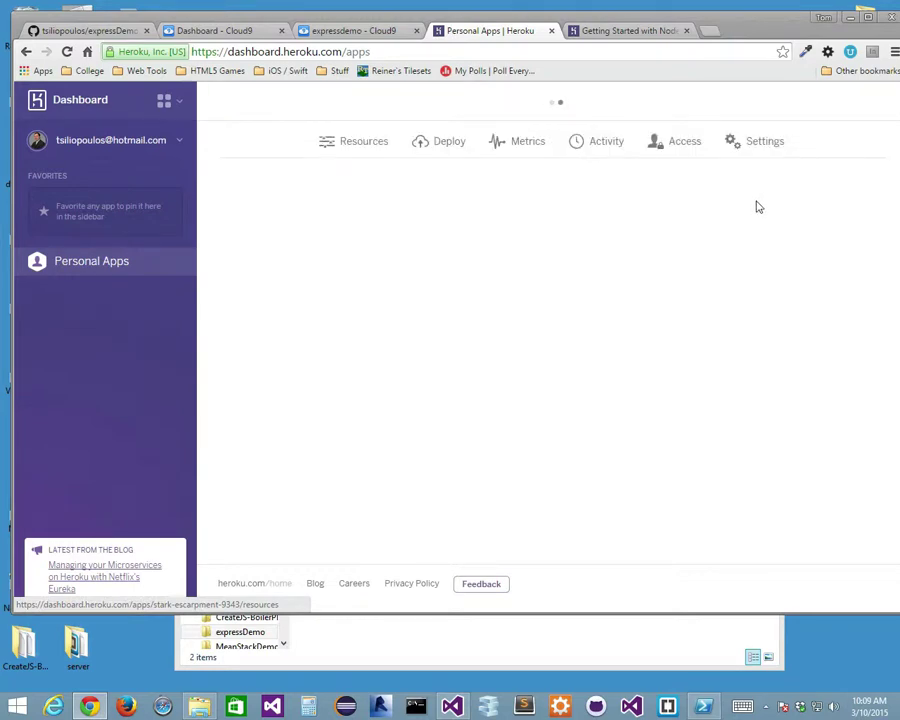
{"action": "left_click", "coordinate": [759, 146]}
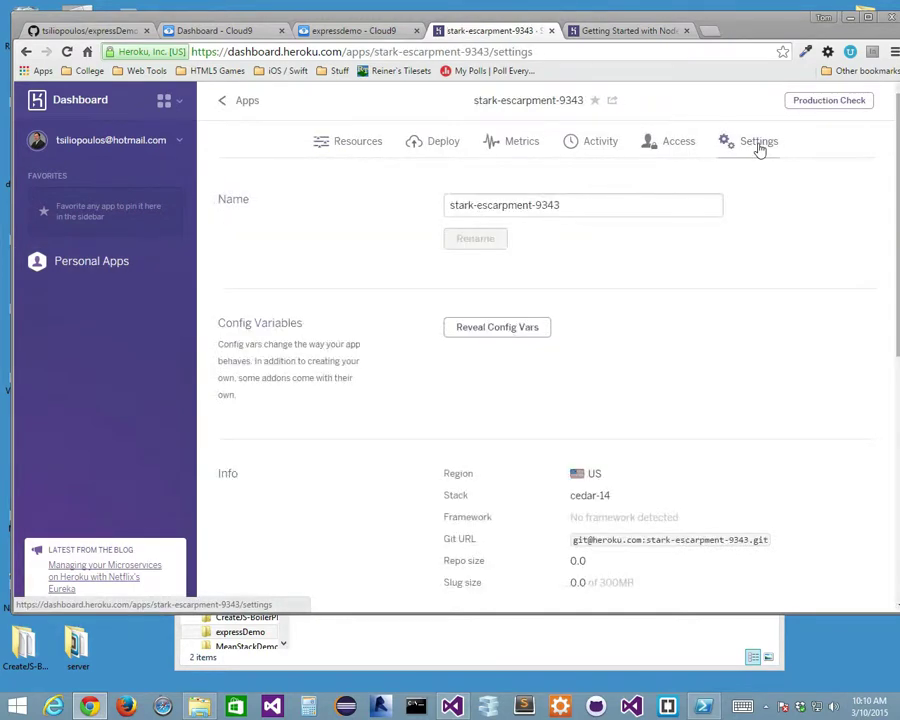
{"action": "scroll", "coordinate": [678, 330], "scroll_direction": "down", "scroll_amount": 4}
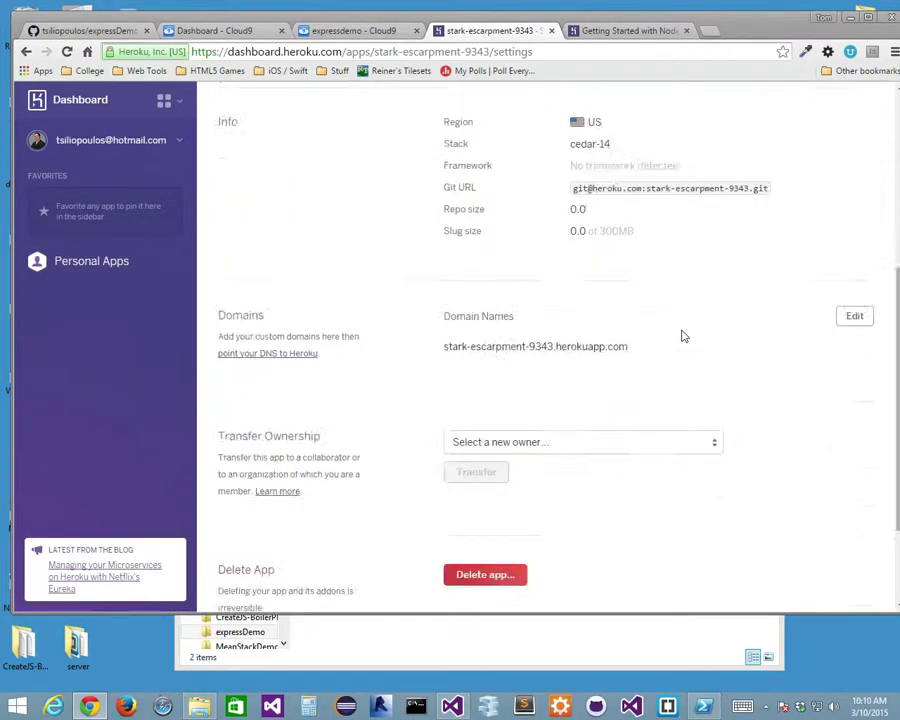
{"action": "scroll", "coordinate": [680, 335], "scroll_direction": "down", "scroll_amount": 2}
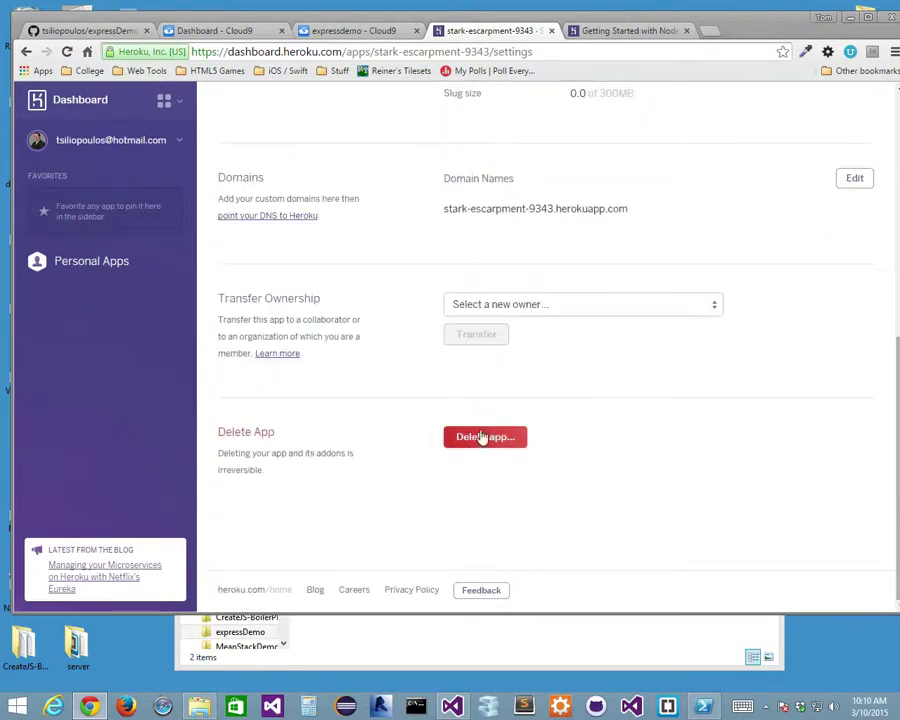
Delete stark-escarpment-9343, confirming by typing 'stark-escarpment' as the app name.
{"action": "left_click", "coordinate": [479, 438]}
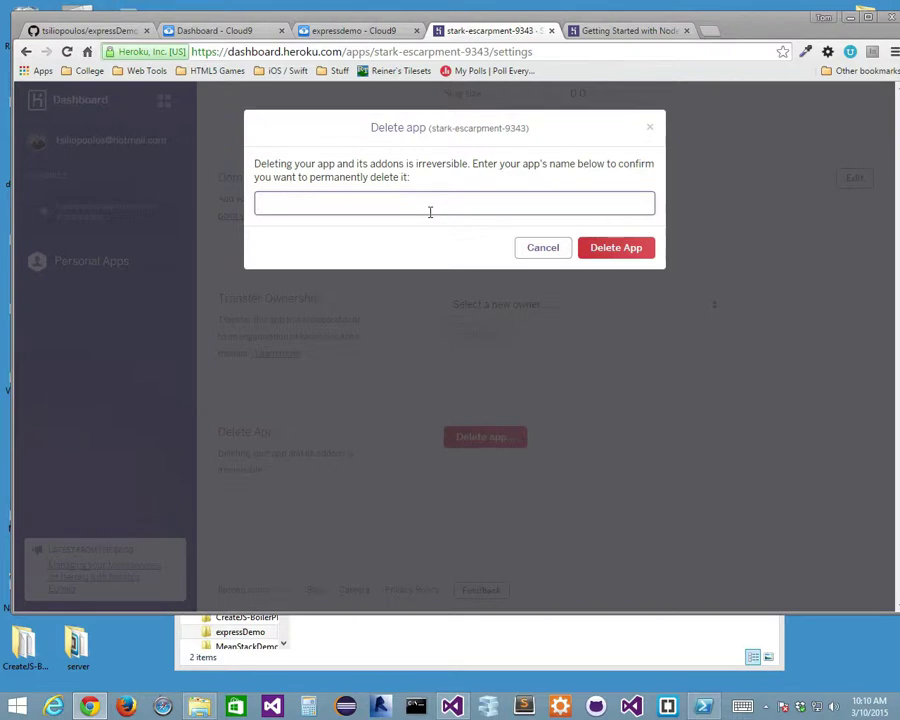
{"action": "type", "text": "stark-escarpment-9343"}
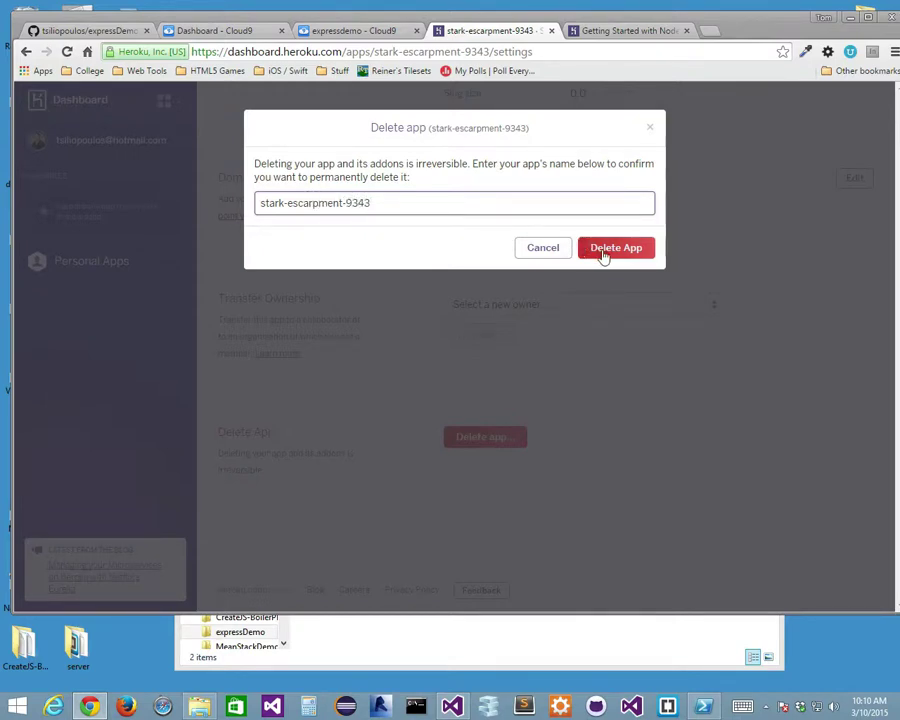
{"action": "left_click", "coordinate": [606, 252]}
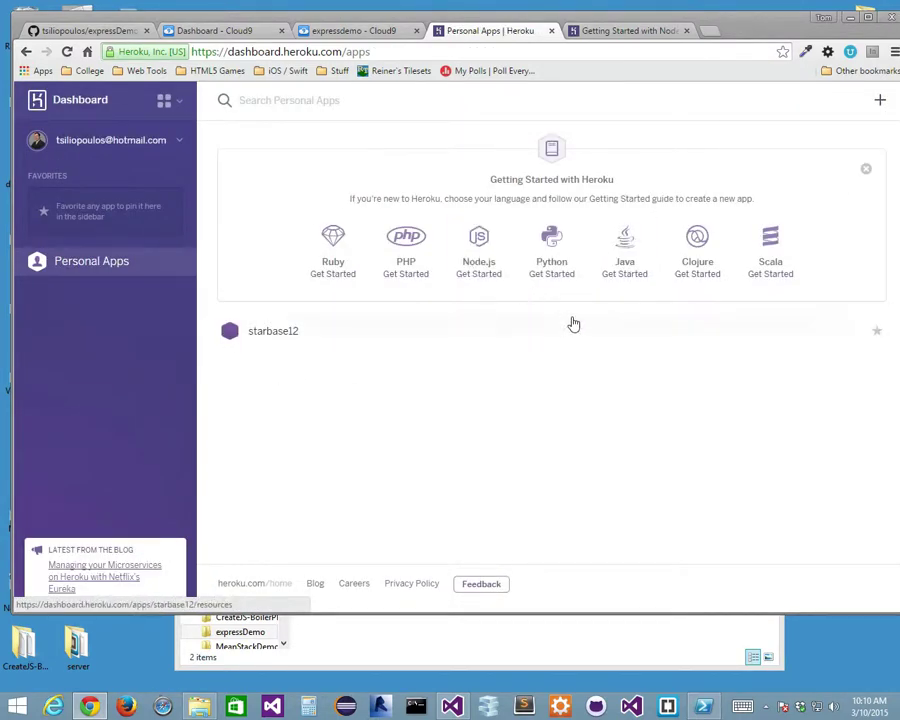
Start a new Heroku app and name it comp308expressdemo, correcting the typed prefix and capitalization.
{"action": "left_click", "coordinate": [882, 102]}
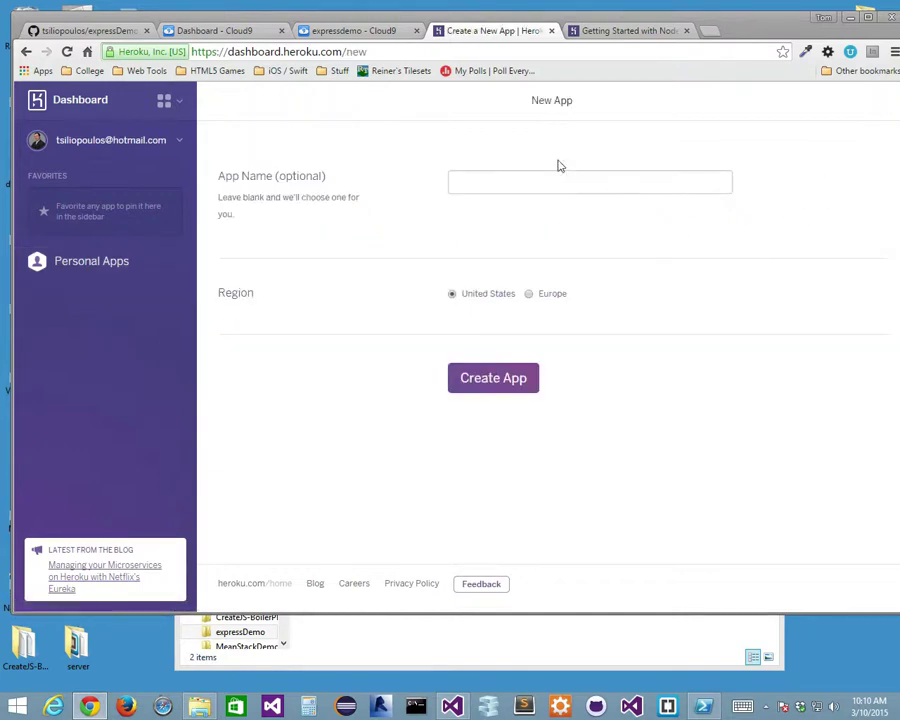
{"action": "left_click", "coordinate": [525, 176]}
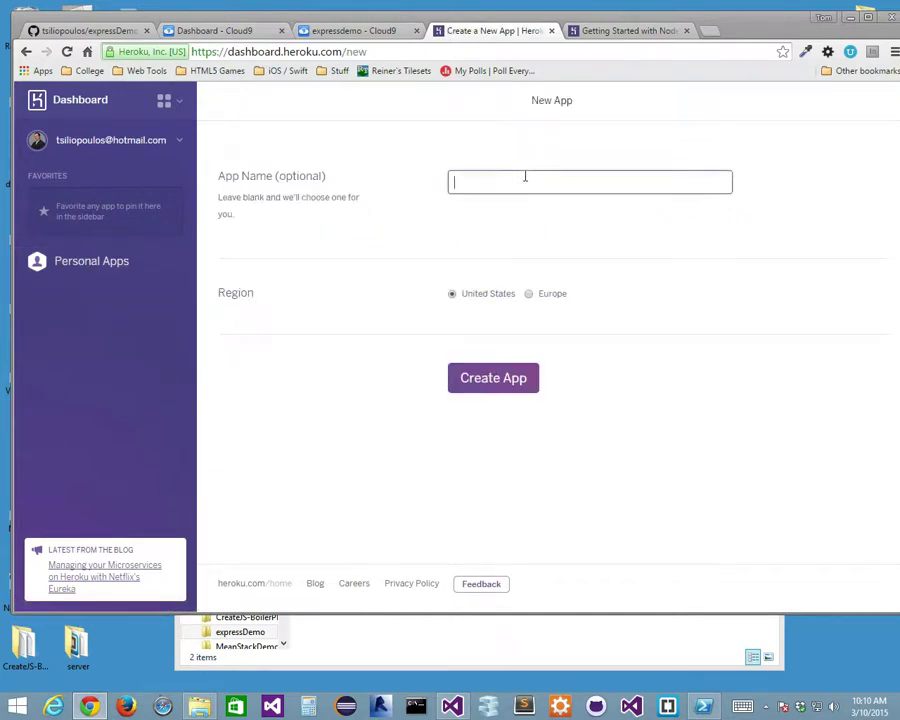
{"action": "type", "text": "express"}
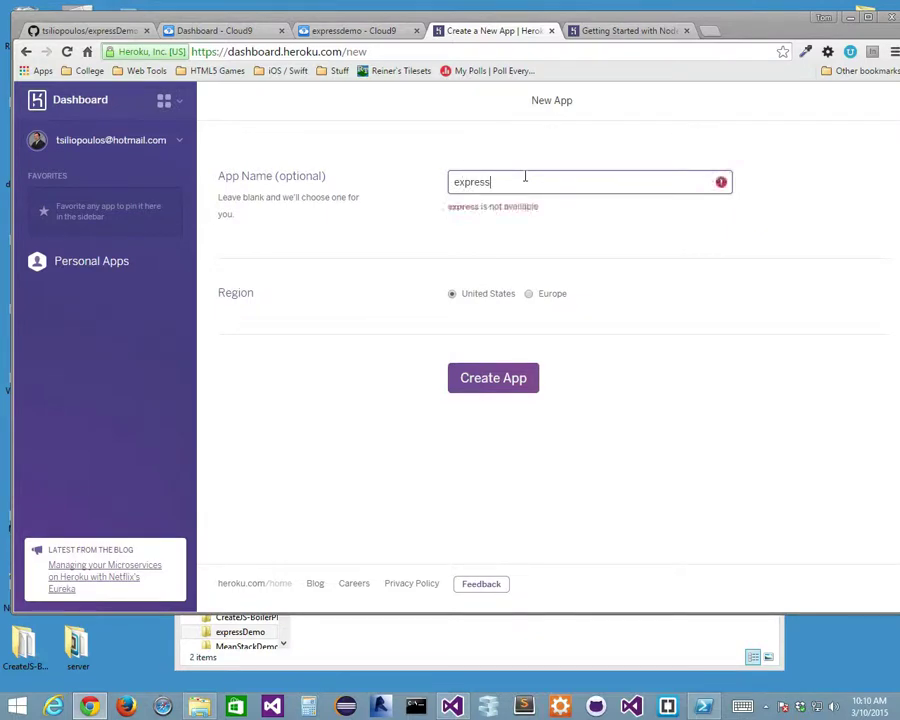
{"action": "type", "text": "Demo"}
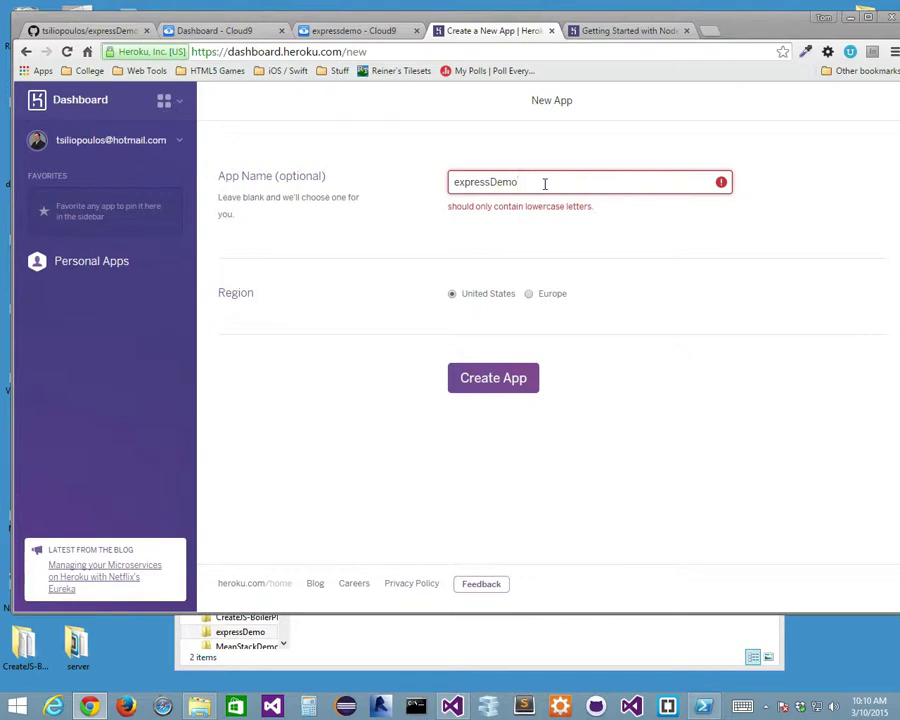
{"action": "key", "text": "Home"}
{"action": "type", "text": "COMP308"}
{"action": "key", "text": "BackSpace"}
{"action": "key", "text": "BackSpace"}
{"action": "key", "text": "BackSpace"}
{"action": "key", "text": "BackSpace"}
{"action": "key", "text": "BackSpace"}
{"action": "key", "text": "BackSpace"}
{"action": "key", "text": "BackSpace"}
{"action": "type", "text": "c"}
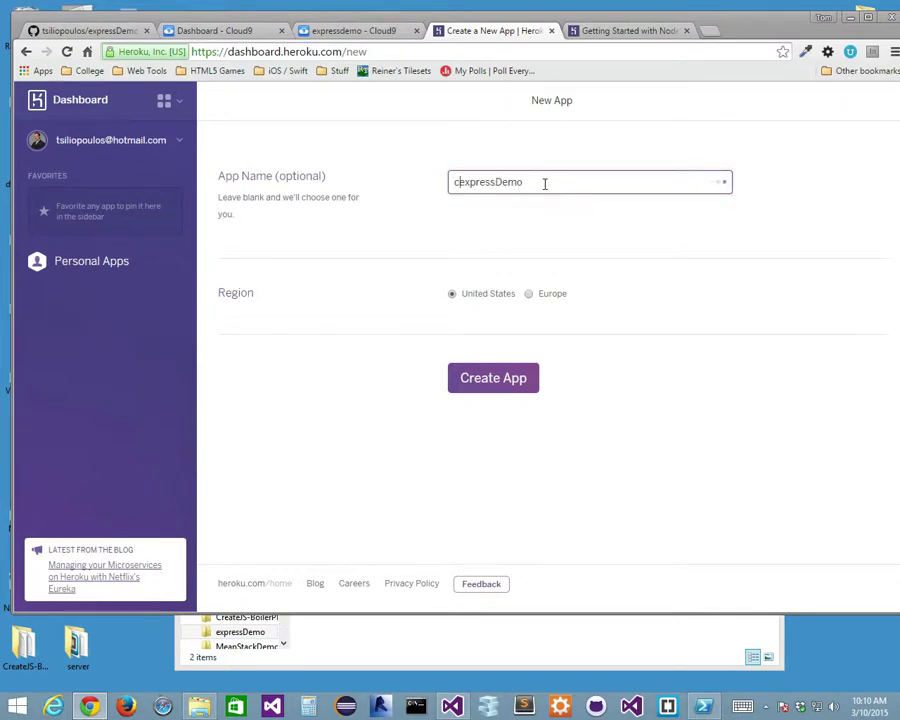
{"action": "type", "text": "omp308"}
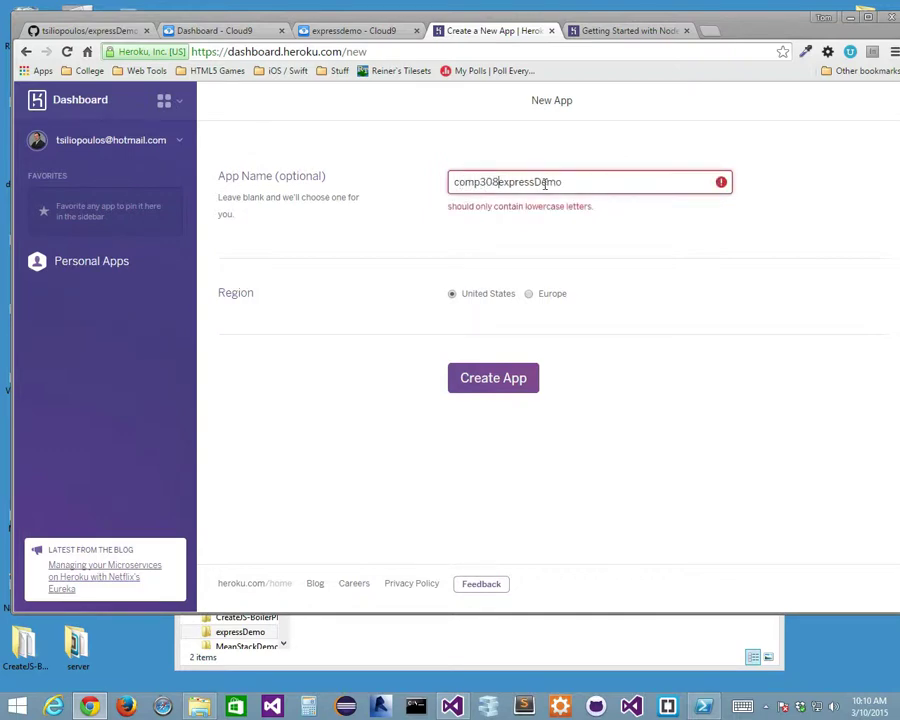
{"action": "type", "text": "_"}
{"action": "left_click", "coordinate": [547, 181]}
{"action": "key", "text": "BackSpace"}
{"action": "type", "text": "d"}
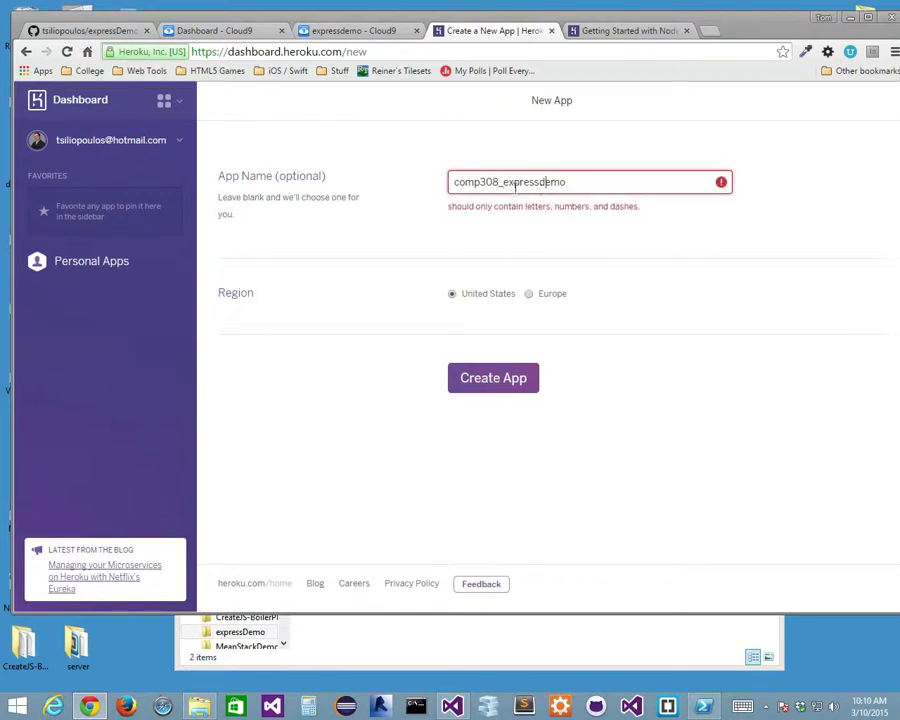
{"action": "left_click_drag", "start_coordinate": [490, 182], "coordinate": [426, 186]}
{"action": "key", "text": "BackSpace"}
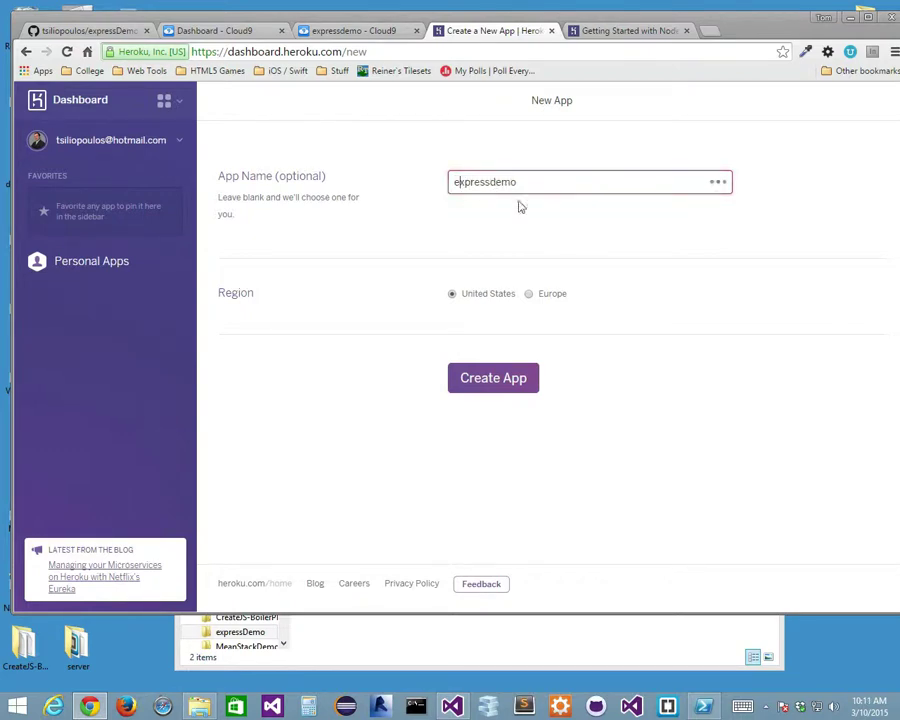
{"action": "left_click", "coordinate": [454, 182]}
{"action": "type", "text": "comp308"}
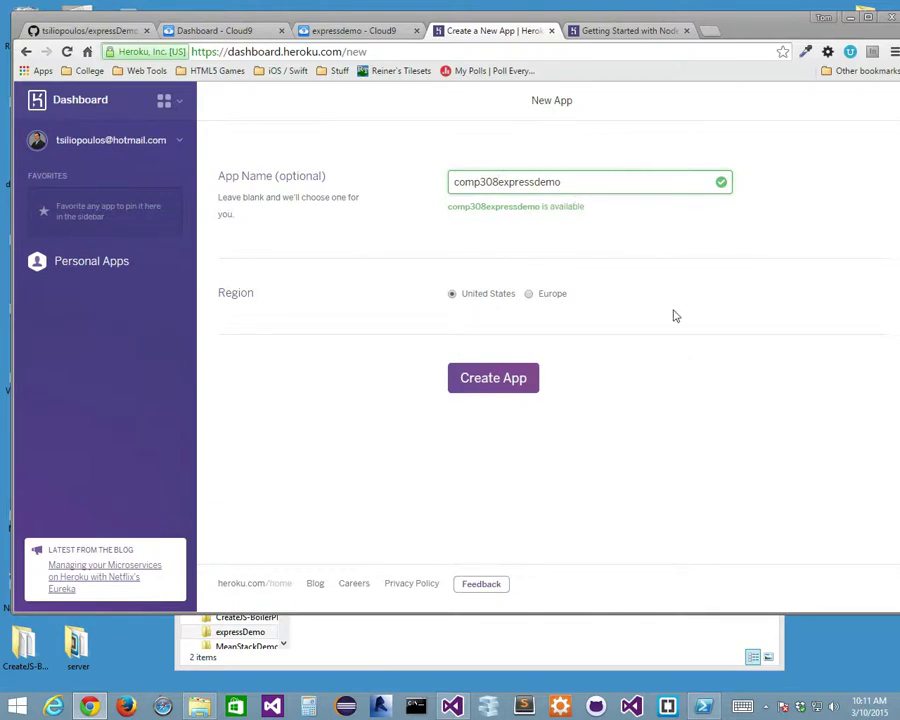
Create the comp308expressdemo app and select its 'heroku git:remote -a comp308expressdemo' command.
{"action": "left_click", "coordinate": [497, 380]}
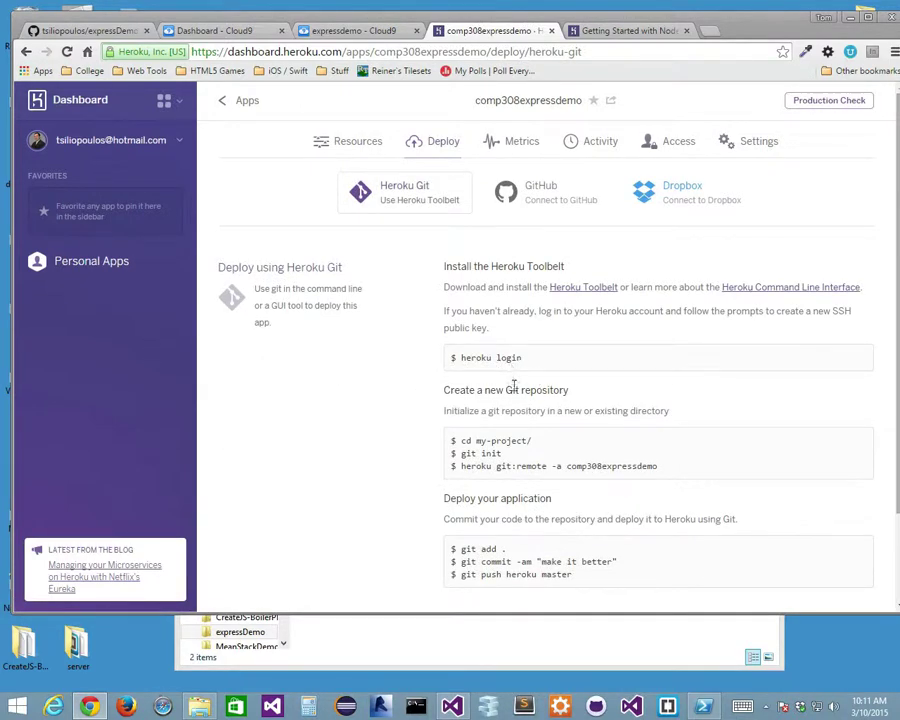
{"action": "scroll", "coordinate": [574, 442], "scroll_direction": "down", "scroll_amount": 1}
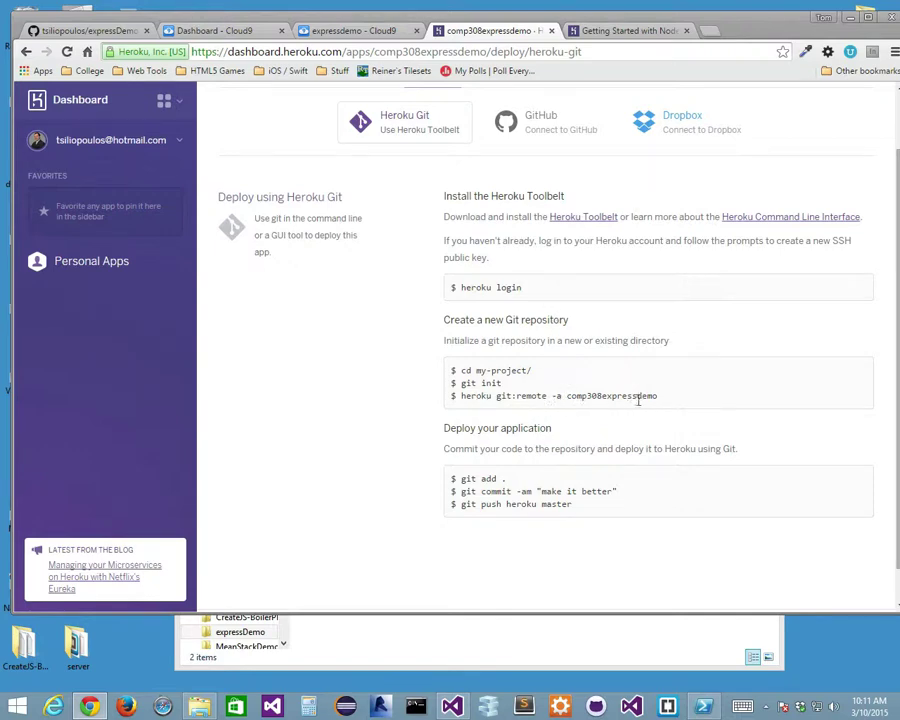
{"action": "left_click_drag", "start_coordinate": [660, 396], "coordinate": [462, 398]}
{"action": "key", "text": "ctrl+c"}
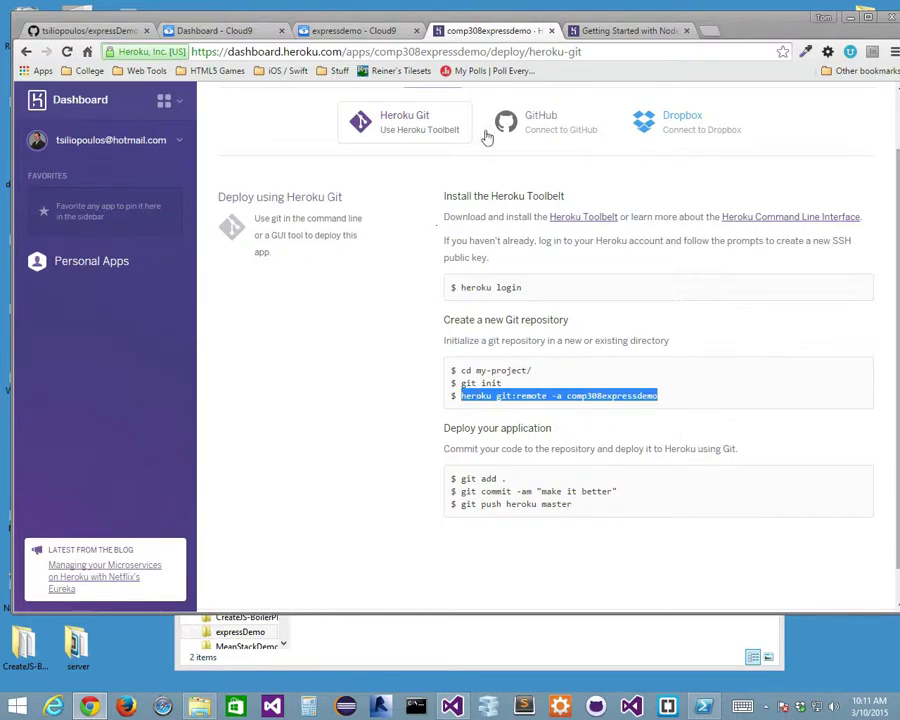
{"action": "left_click", "coordinate": [340, 32]}
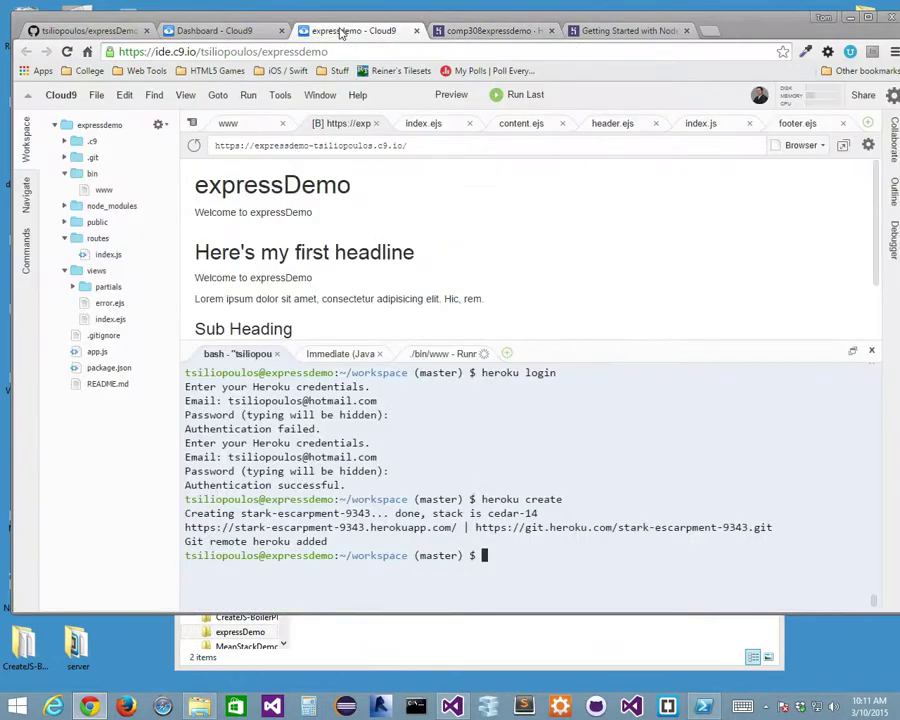
Run 'heroku git:remote -a comp308expressdemo' in the Cloud9 bash terminal.
{"action": "key", "text": "ctrl+v"}
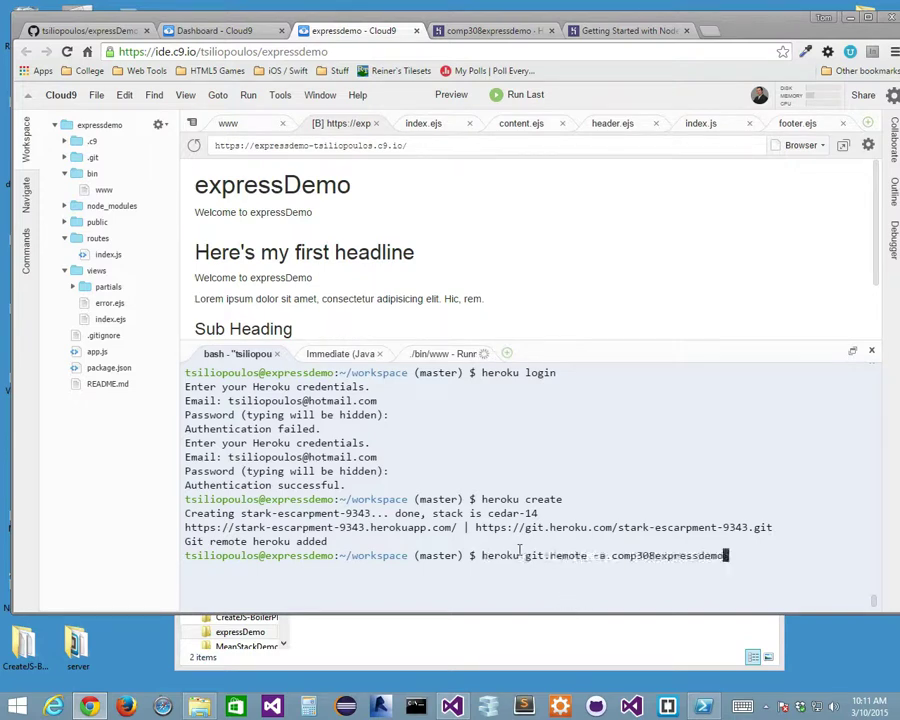
{"action": "key", "text": "Return"}
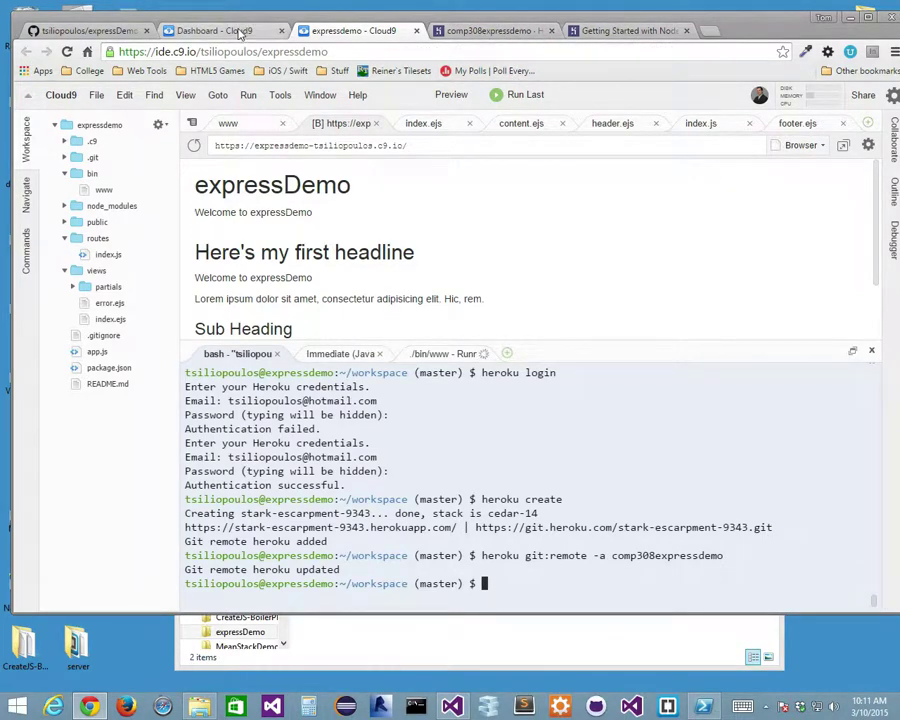
{"action": "left_click", "coordinate": [238, 31]}
{"action": "left_click", "coordinate": [360, 33]}
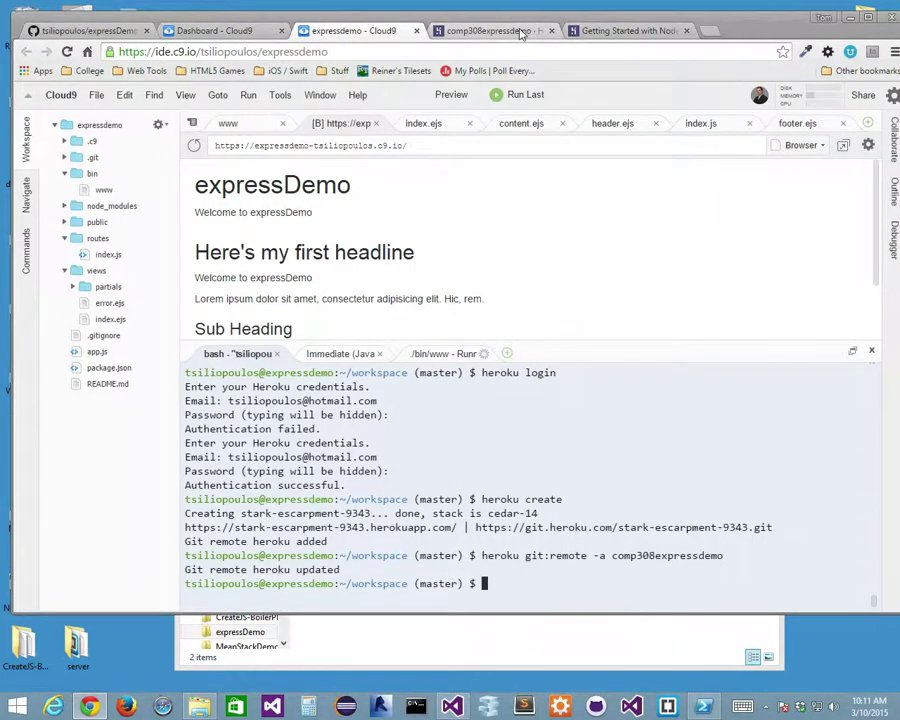
Show the comp308expressdemo Deploy page with its Heroku Git instructions.
{"action": "left_click", "coordinate": [514, 31]}
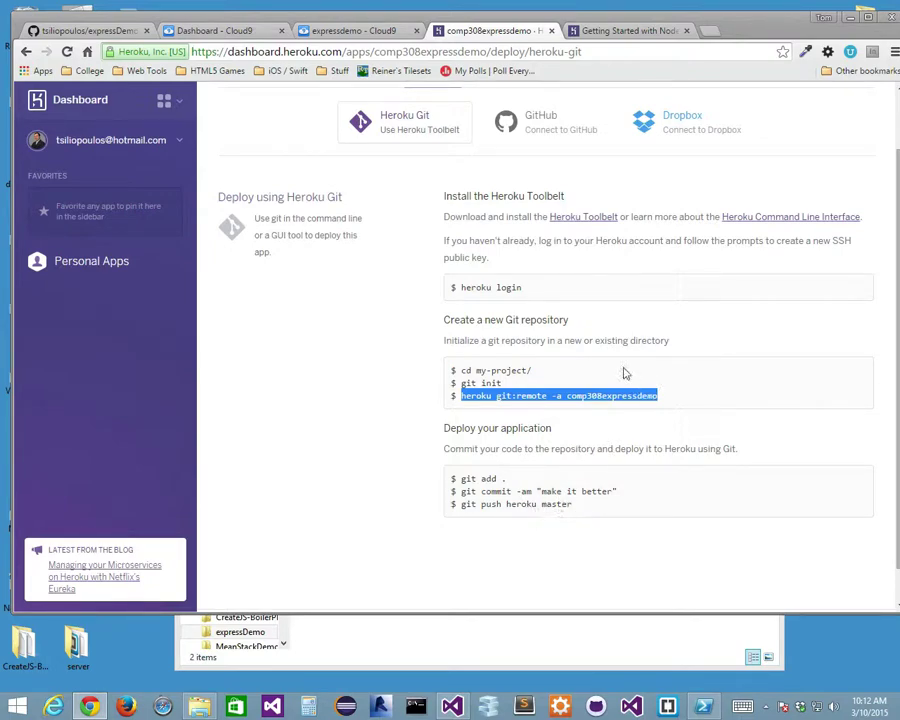
Run 'git push heroku master' in the Cloud9 terminal to deploy comp308expressdemo.
{"action": "left_click", "coordinate": [350, 30]}
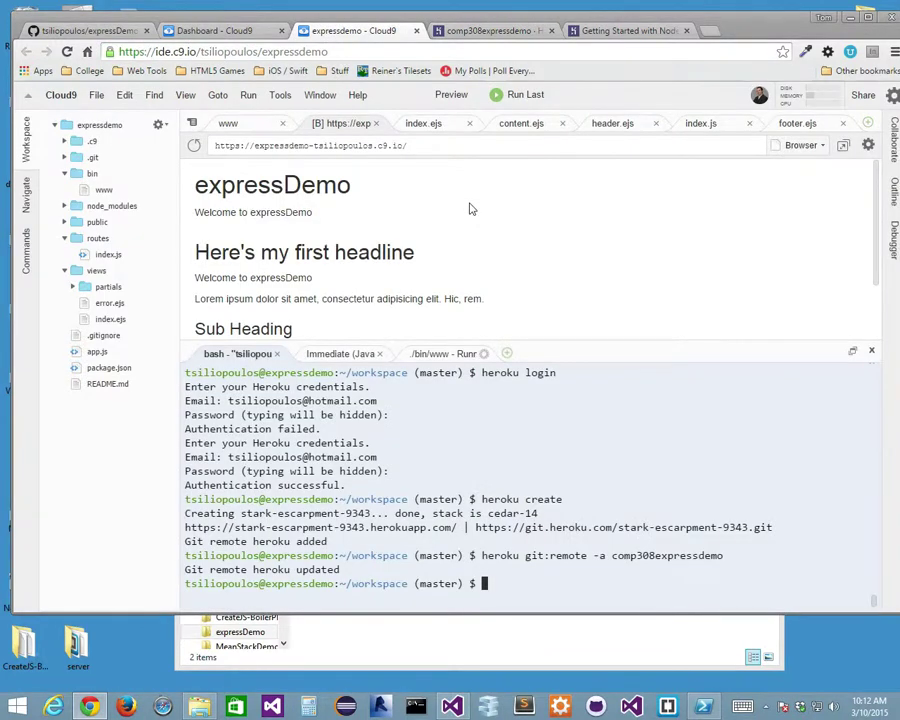
{"action": "type", "text": "git push heroku master"}
{"action": "key", "text": "Return"}
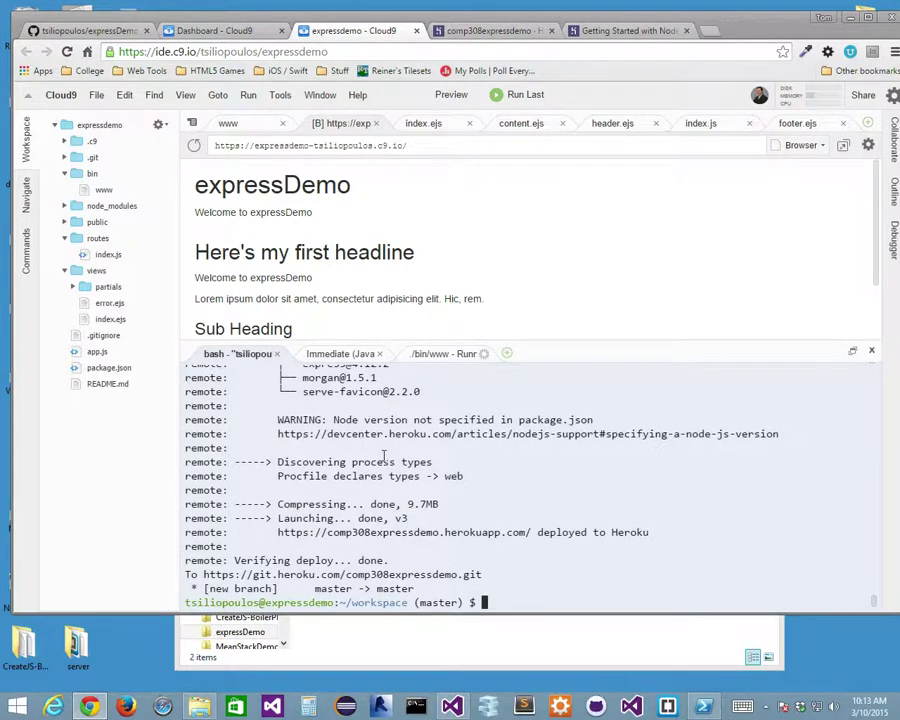
Open comp308expressdemo from the Heroku apps list and launch its live site in a new tab.
{"action": "left_click", "coordinate": [495, 31]}
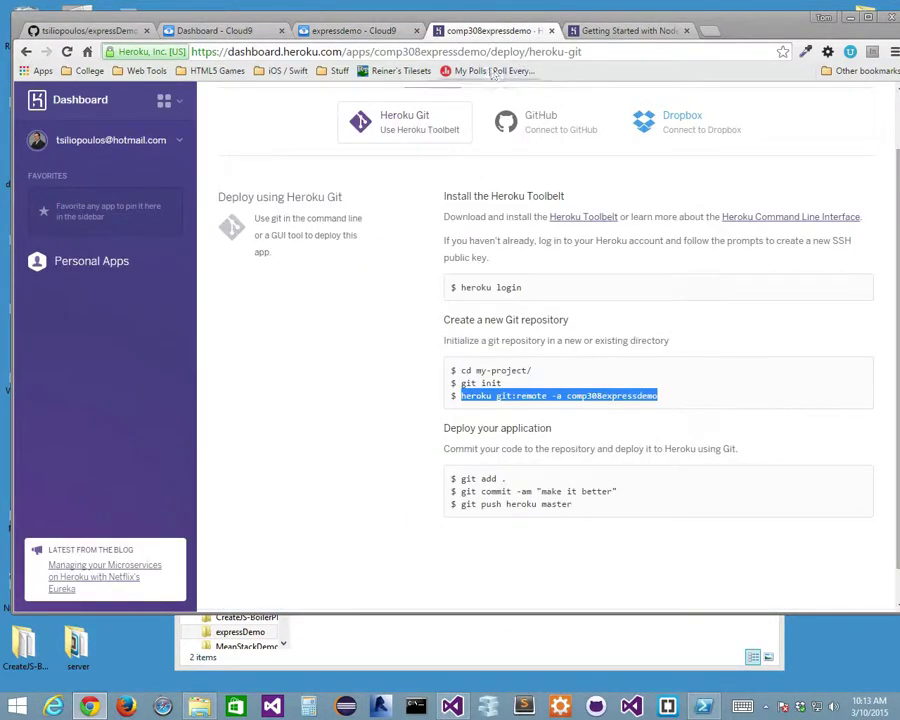
{"action": "scroll", "coordinate": [309, 278], "scroll_direction": "up", "scroll_amount": 1}
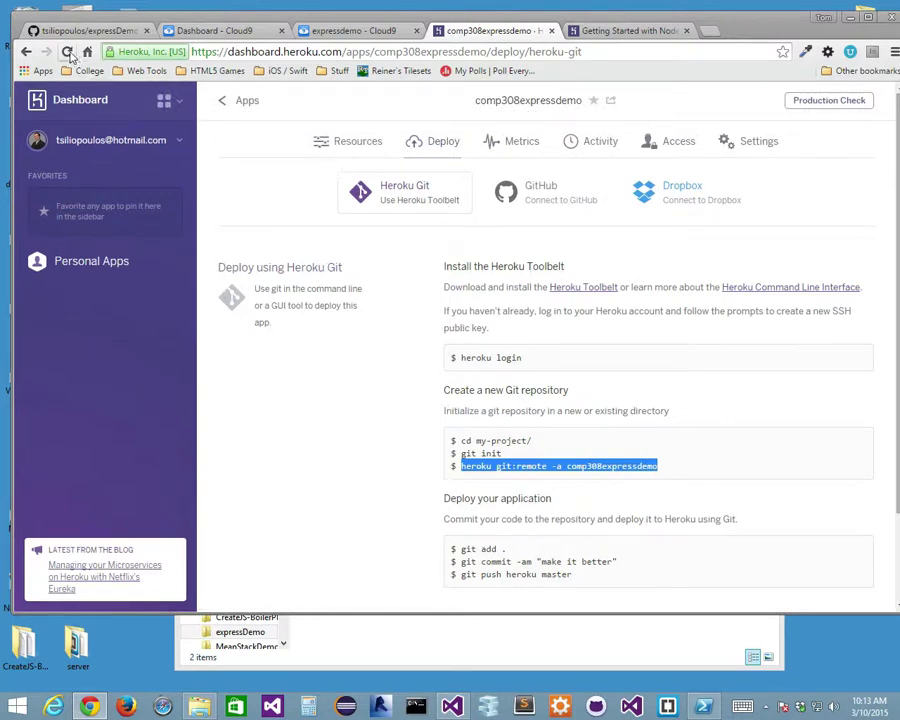
{"action": "left_click", "coordinate": [247, 102]}
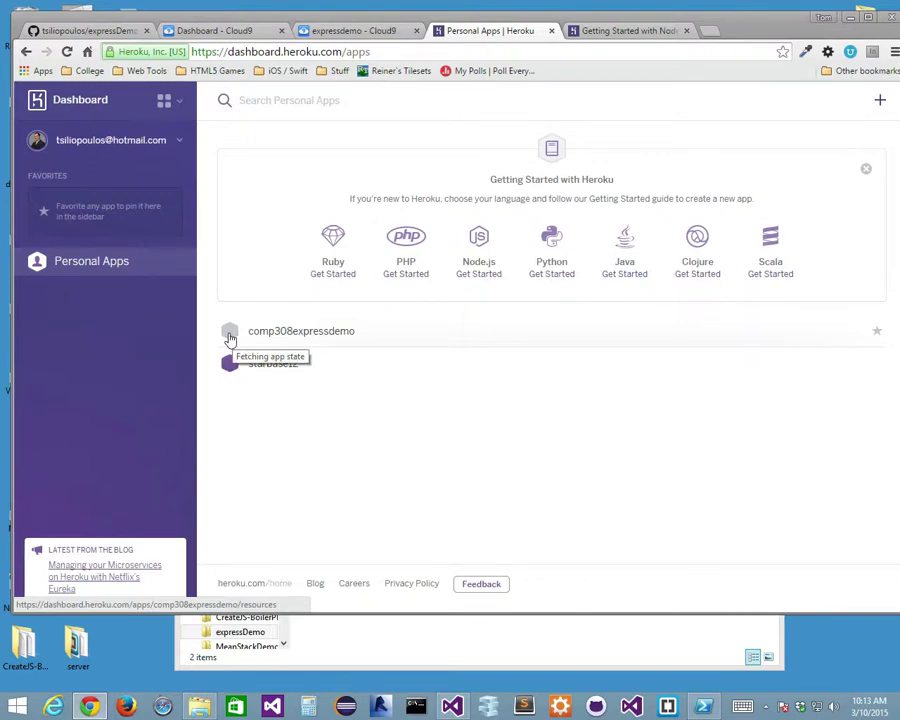
{"action": "left_click", "coordinate": [293, 333]}
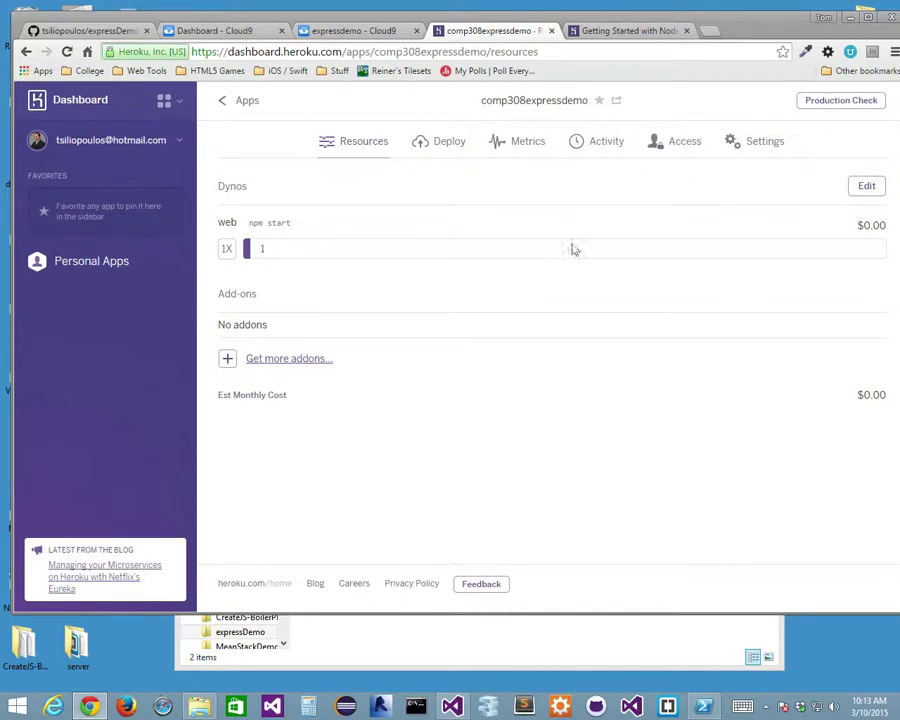
{"action": "left_click", "coordinate": [618, 103]}
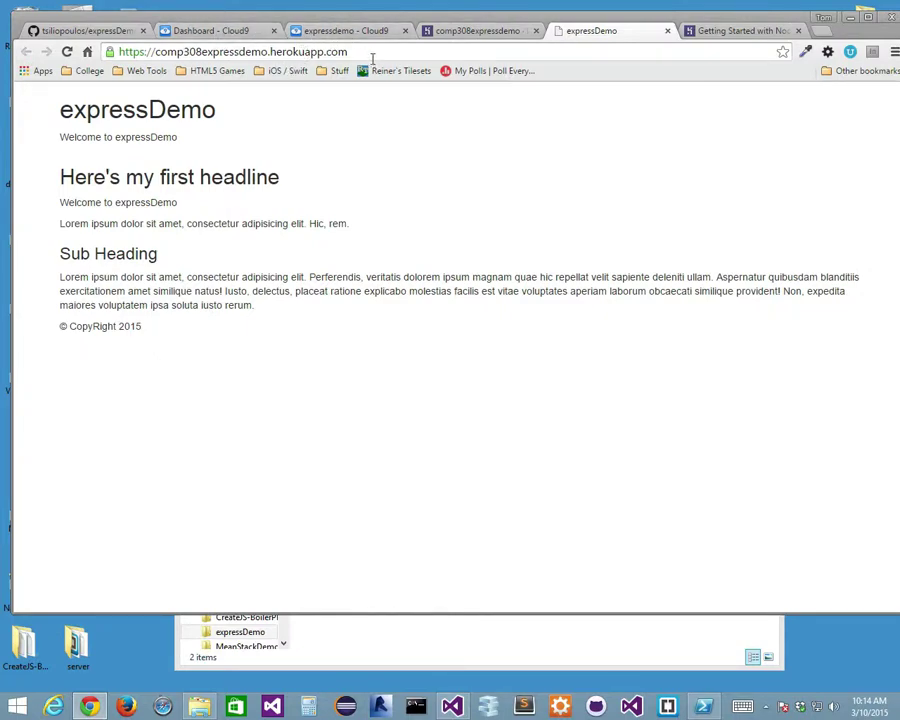
Select the comp308expressdemo.herokuapp.com address, then return to the expressdemo Cloud9 tab.
{"action": "left_click_drag", "start_coordinate": [372, 58], "coordinate": [122, 60]}
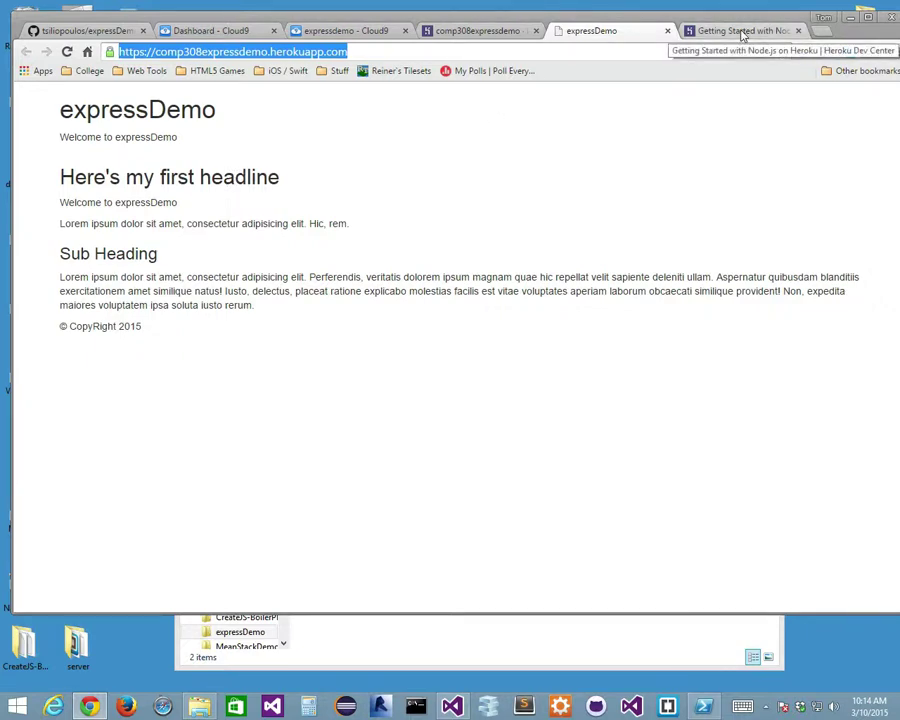
{"action": "left_click", "coordinate": [368, 31]}
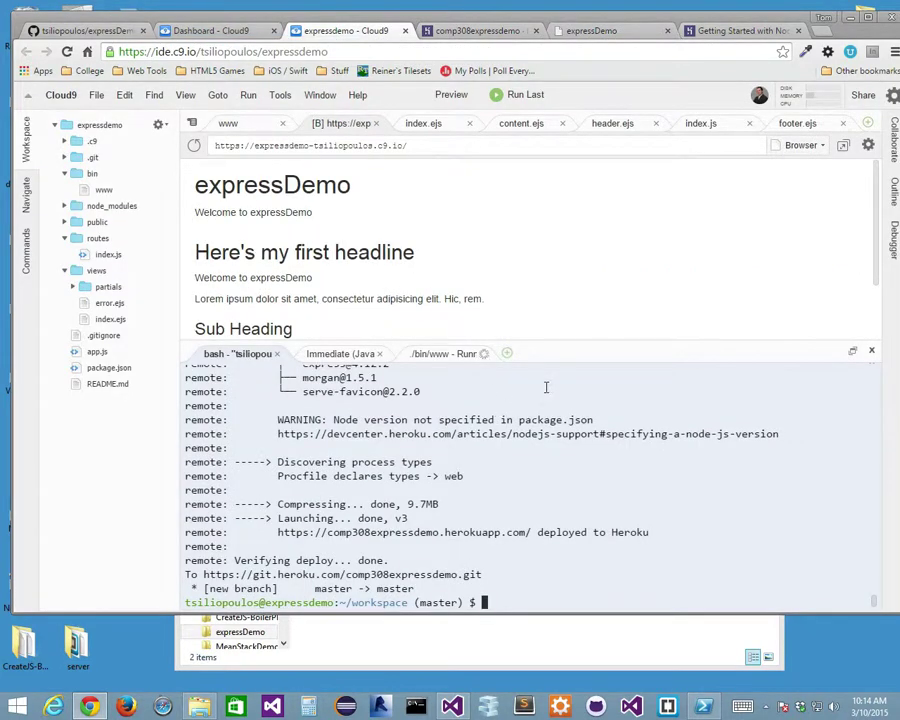
Collapse the views and bin folders, then create and delete a stray Untitled file.
{"action": "left_click", "coordinate": [64, 271]}
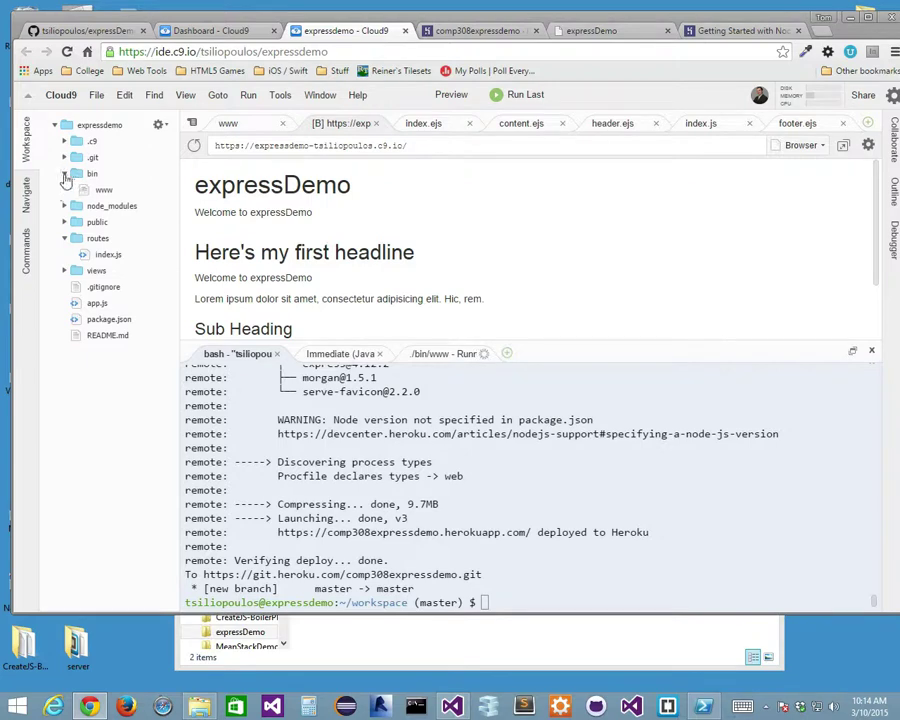
{"action": "left_click", "coordinate": [64, 173]}
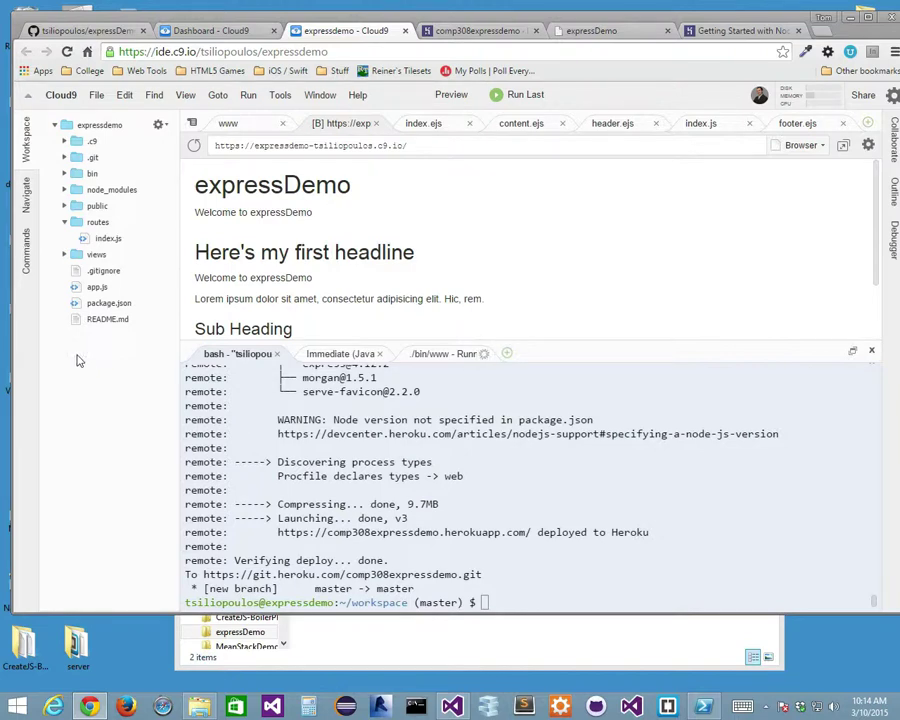
{"action": "right_click", "coordinate": [80, 357]}
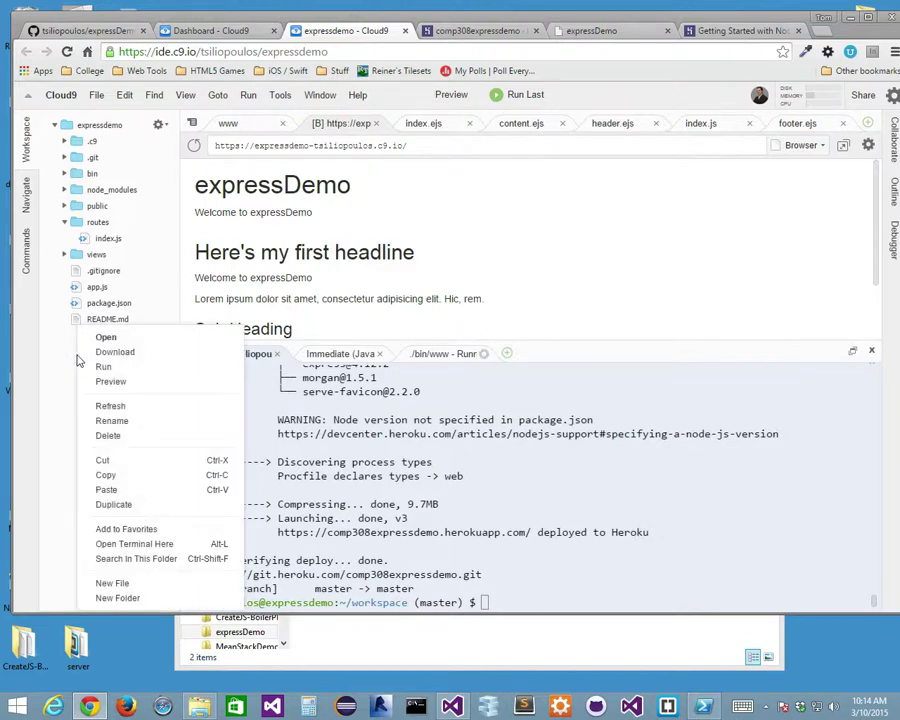
{"action": "left_click", "coordinate": [110, 583]}
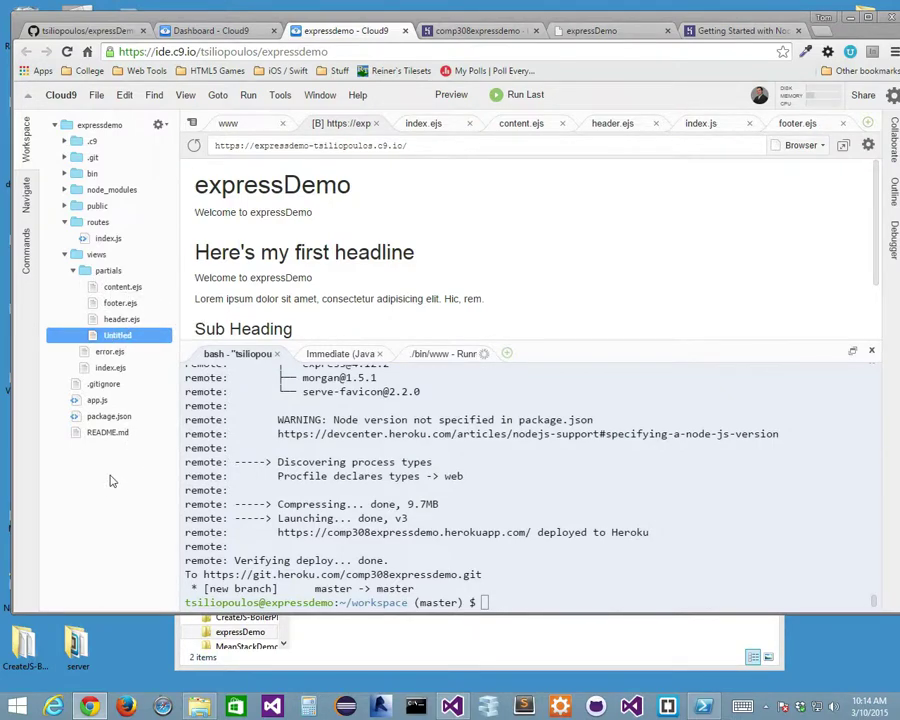
{"action": "right_click", "coordinate": [128, 337]}
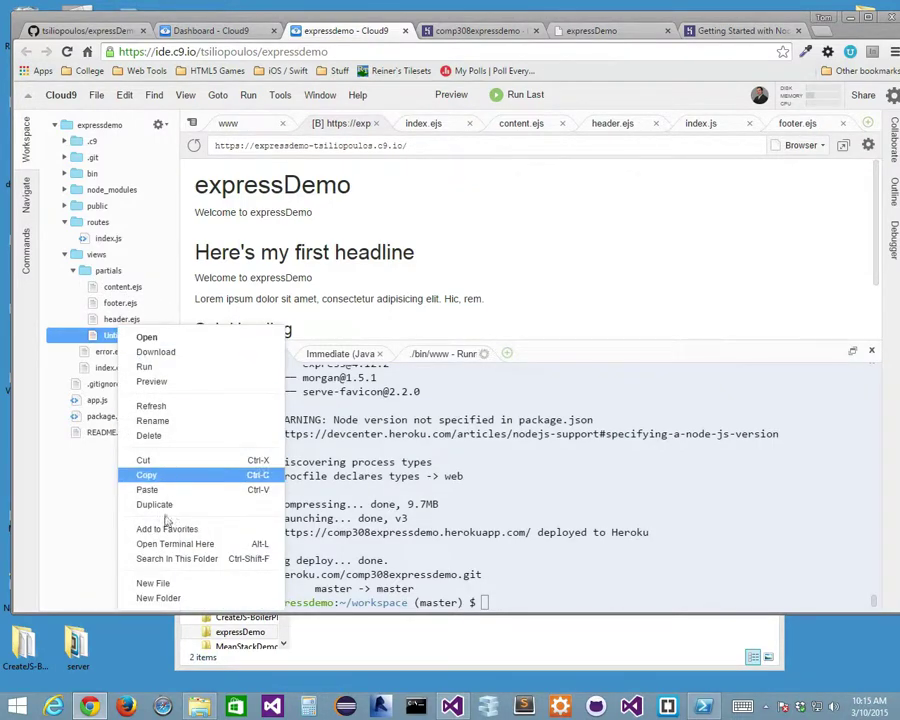
{"action": "left_click", "coordinate": [100, 480]}
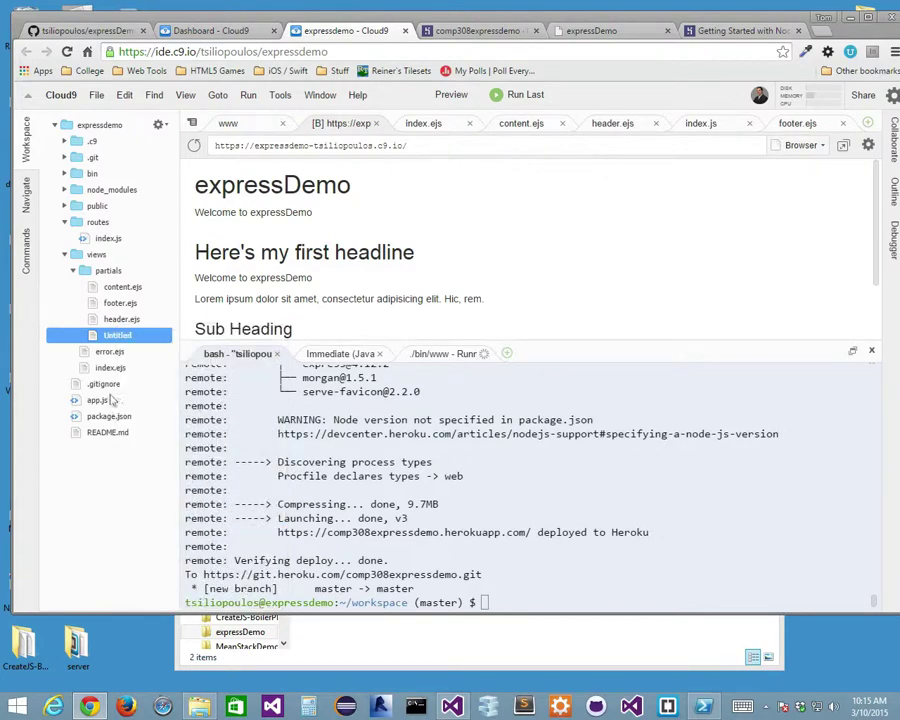
{"action": "right_click", "coordinate": [114, 333]}
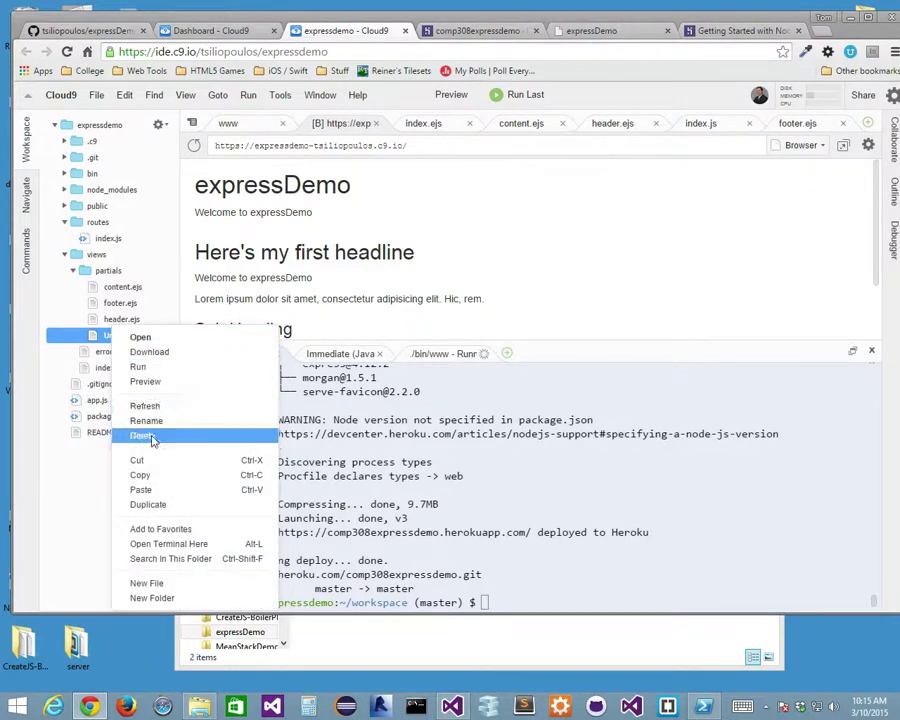
{"action": "left_click", "coordinate": [148, 435]}
{"action": "left_click", "coordinate": [566, 321]}
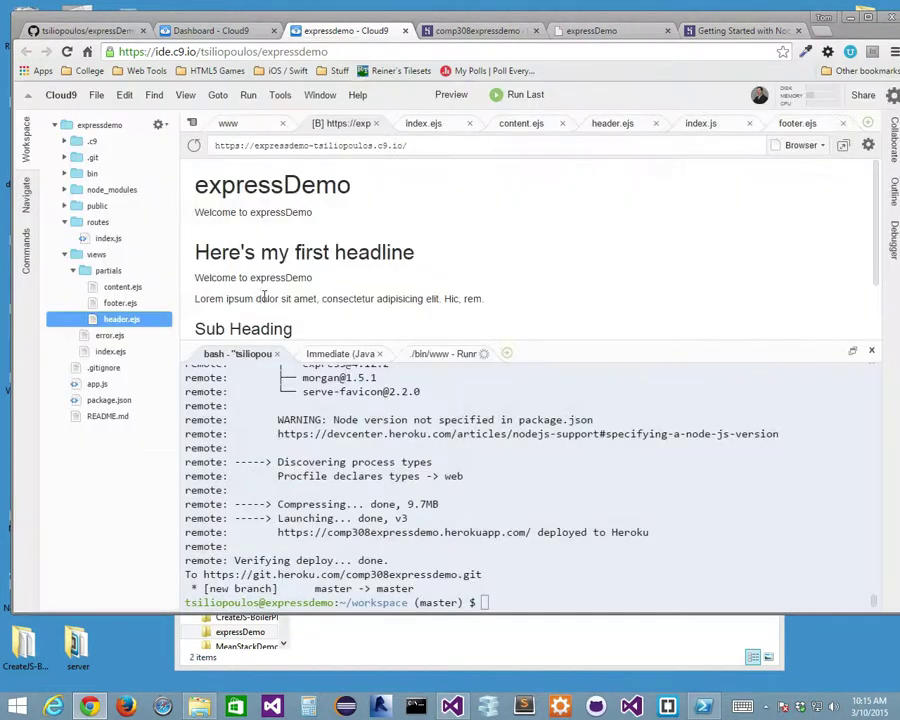
Add a new file named Procfile at the expressdemo root and open it in the editor.
{"action": "left_click", "coordinate": [74, 271]}
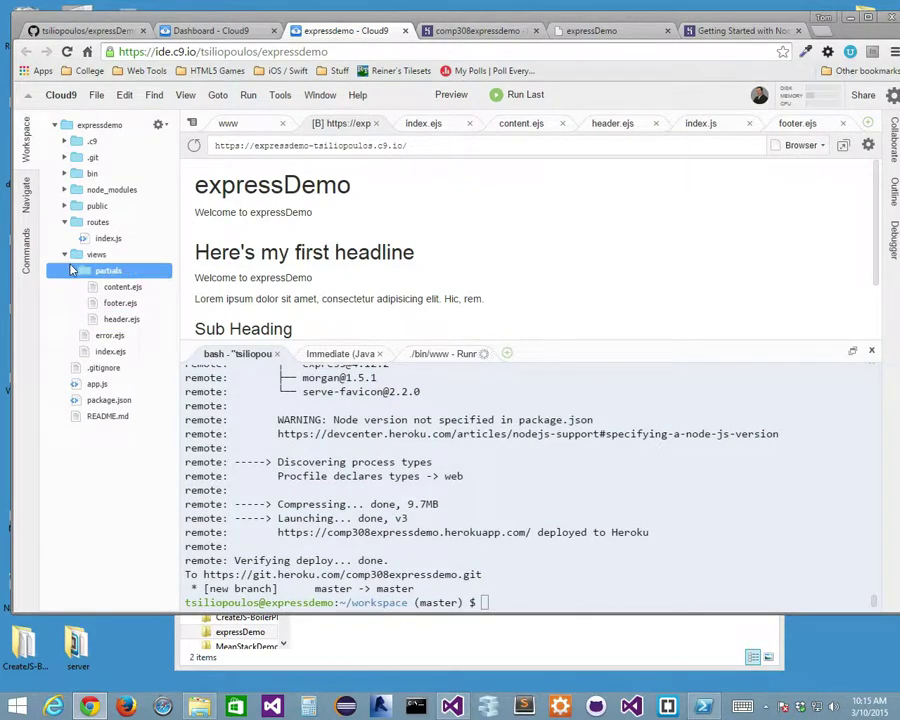
{"action": "left_click", "coordinate": [78, 254]}
{"action": "left_click", "coordinate": [92, 125]}
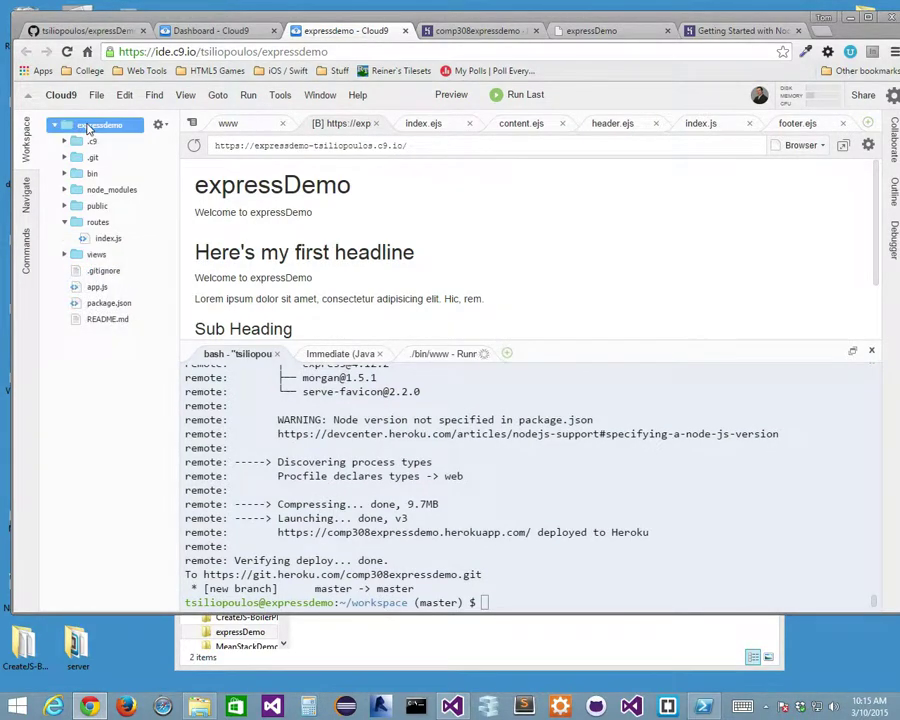
{"action": "right_click", "coordinate": [93, 127]}
{"action": "left_click", "coordinate": [122, 381]}
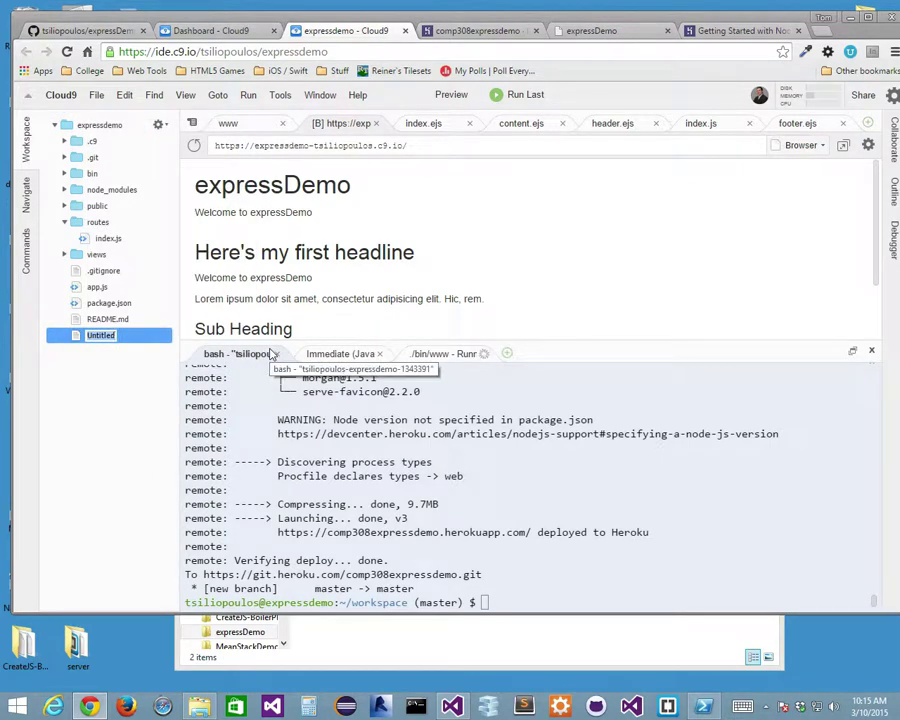
{"action": "type", "text": "file"}
{"action": "key", "text": "Return"}
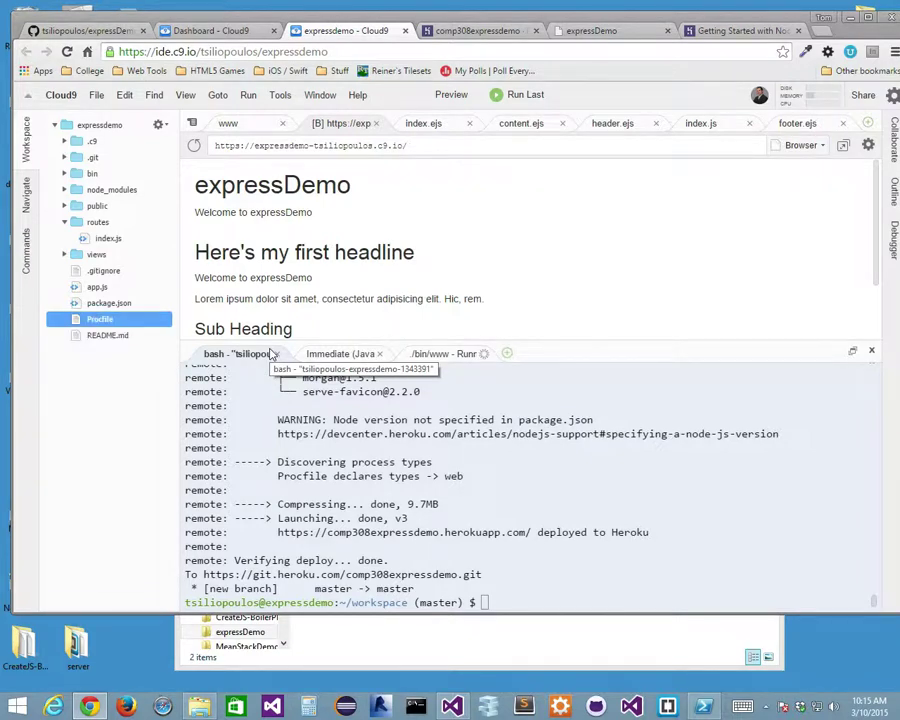
{"action": "double_click", "coordinate": [110, 320]}
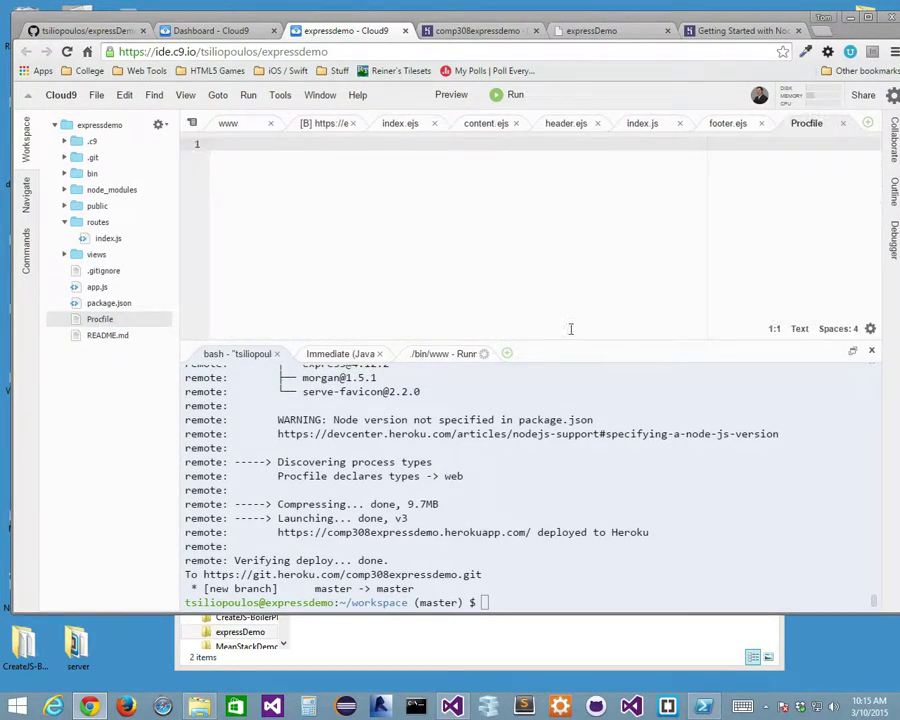
Start the Procfile with 'web:' on line 1 and show the running app's request log.
{"action": "left_click_drag", "start_coordinate": [569, 348], "coordinate": [569, 386]}
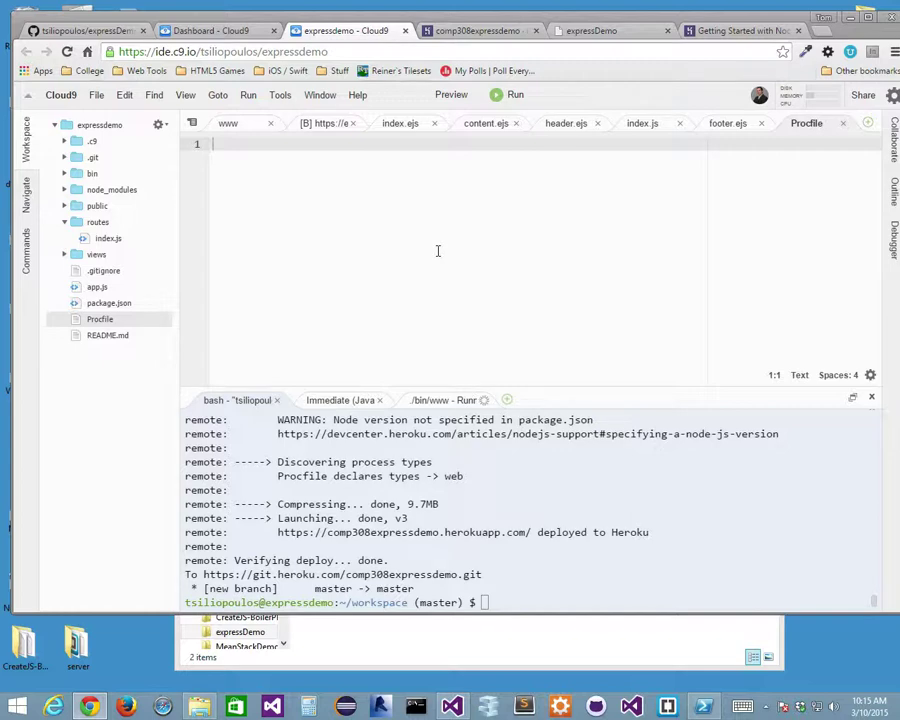
{"action": "type", "text": "web:"}
{"action": "left_click", "coordinate": [443, 400]}
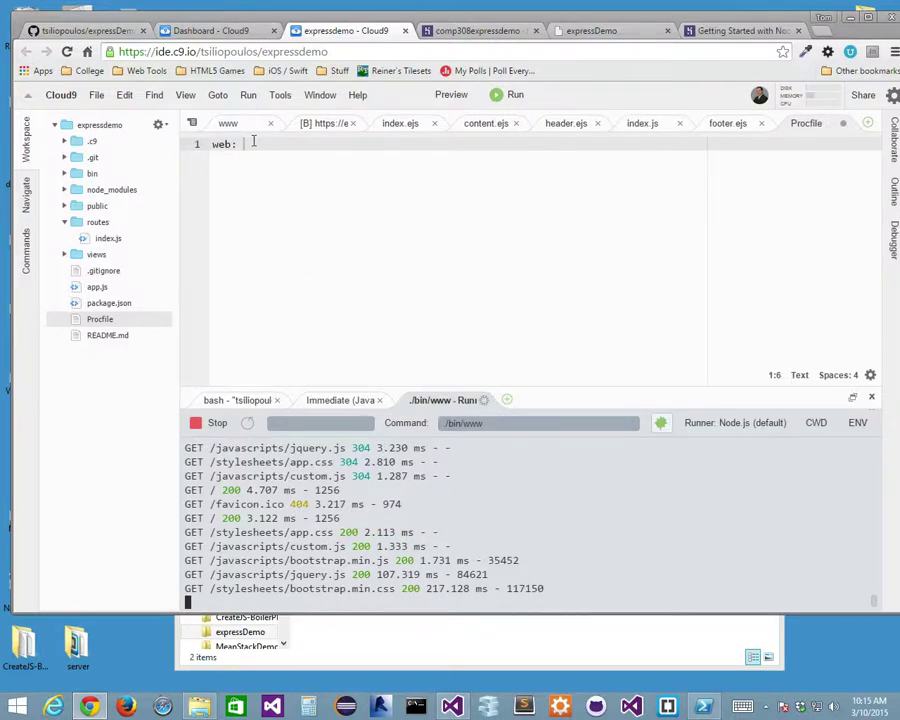
Search Google in a new browser tab for 'procfile heroku'.
{"action": "left_click", "coordinate": [740, 30]}
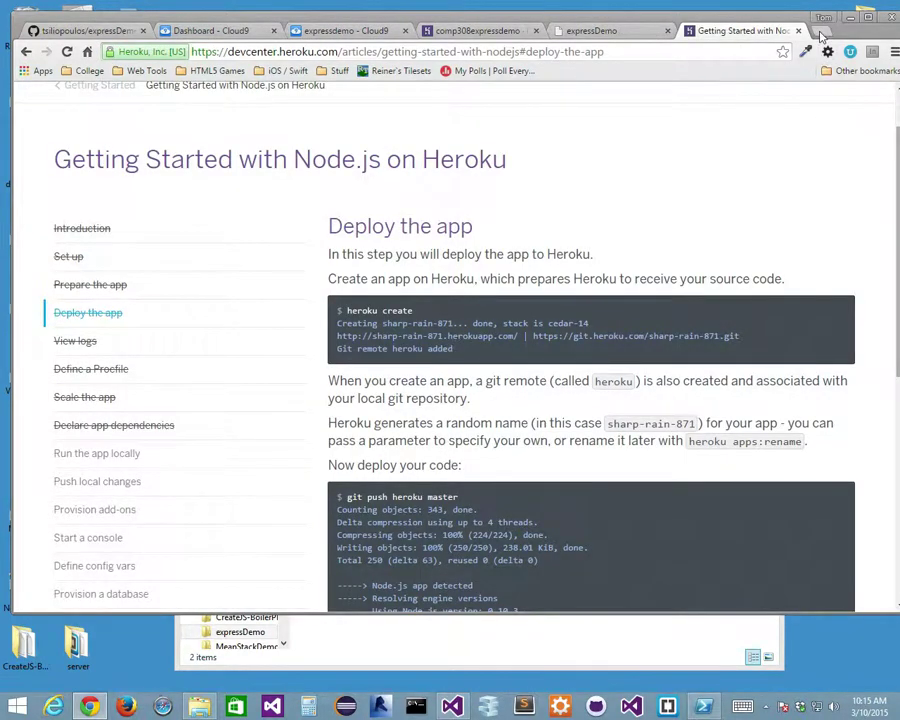
{"action": "left_click", "coordinate": [816, 31]}
{"action": "type", "text": "prod"}
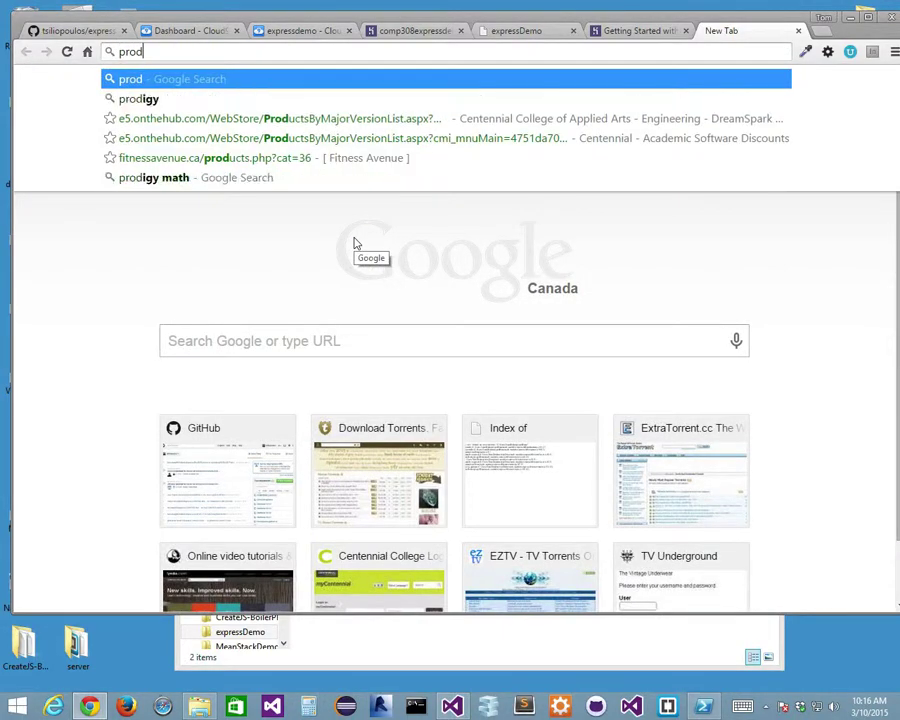
{"action": "key", "text": "BackSpace"}
{"action": "type", "text": "cfile heroke"}
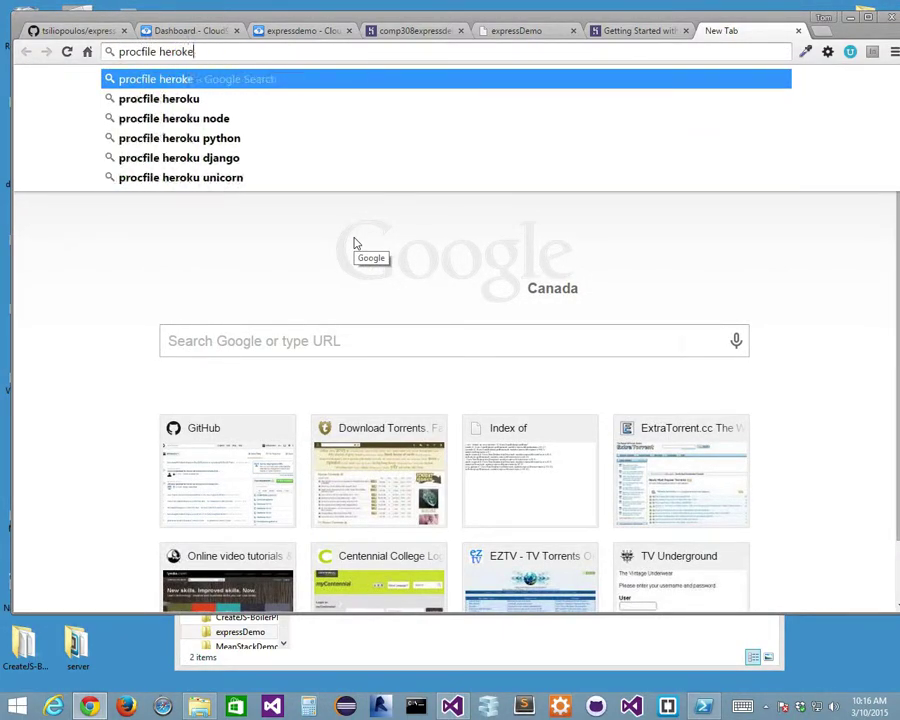
{"action": "key", "text": "BackSpace"}
{"action": "type", "text": "u"}
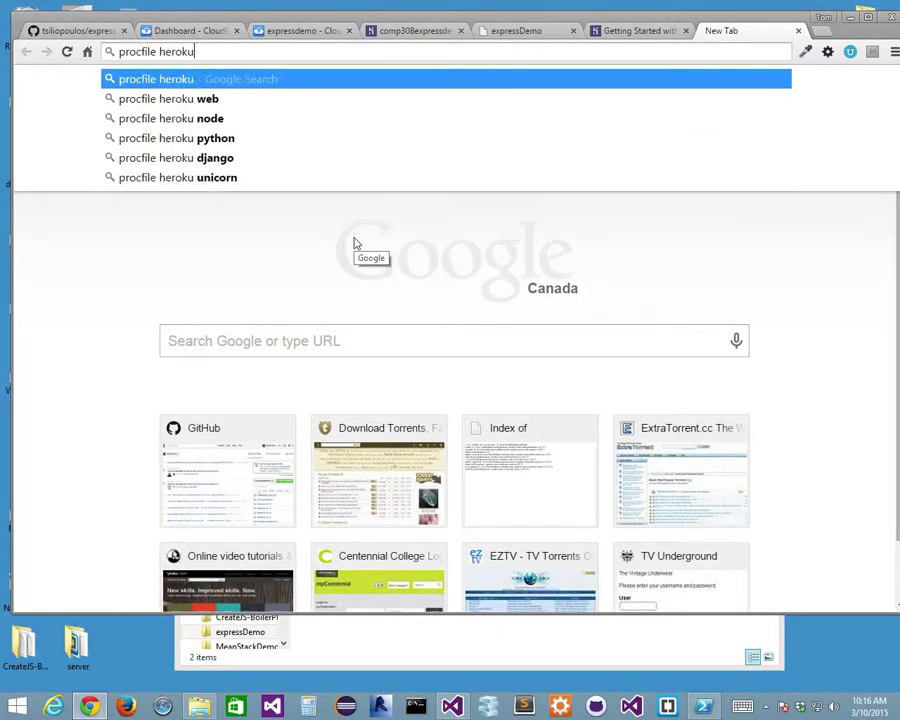
{"action": "key", "text": "Return"}
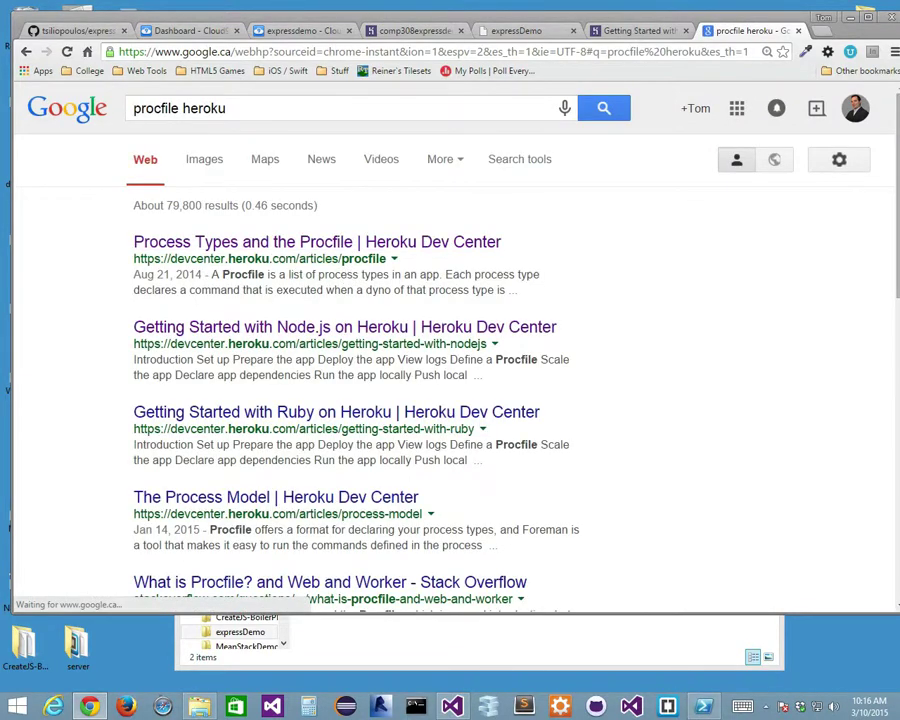
Open the Process Types and the Procfile article and scroll to its scaling example.
{"action": "left_click", "coordinate": [297, 243]}
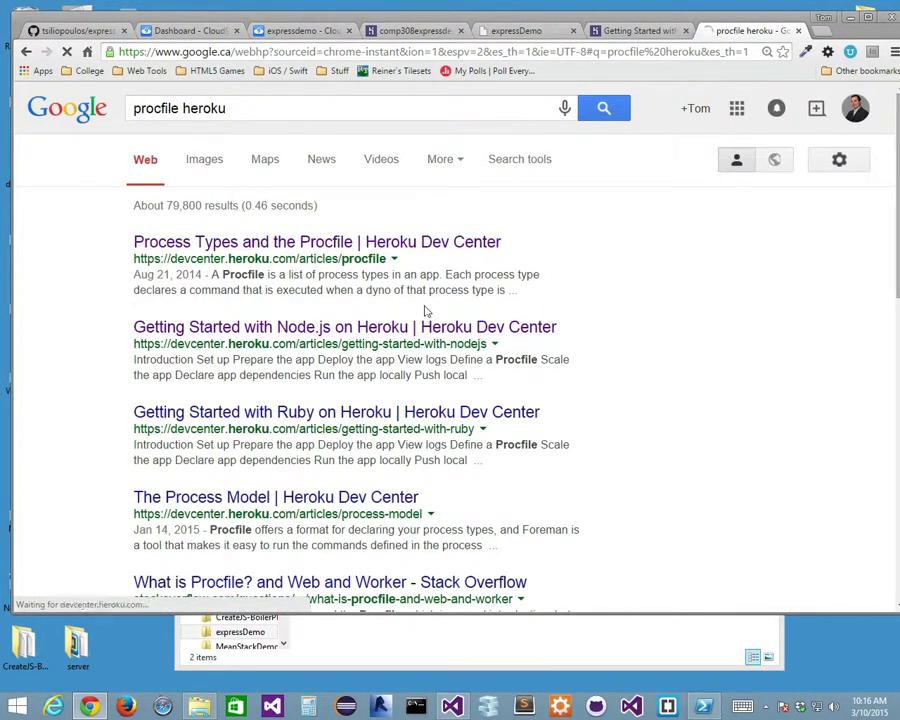
{"action": "scroll", "coordinate": [577, 386], "scroll_direction": "down", "scroll_amount": 2}
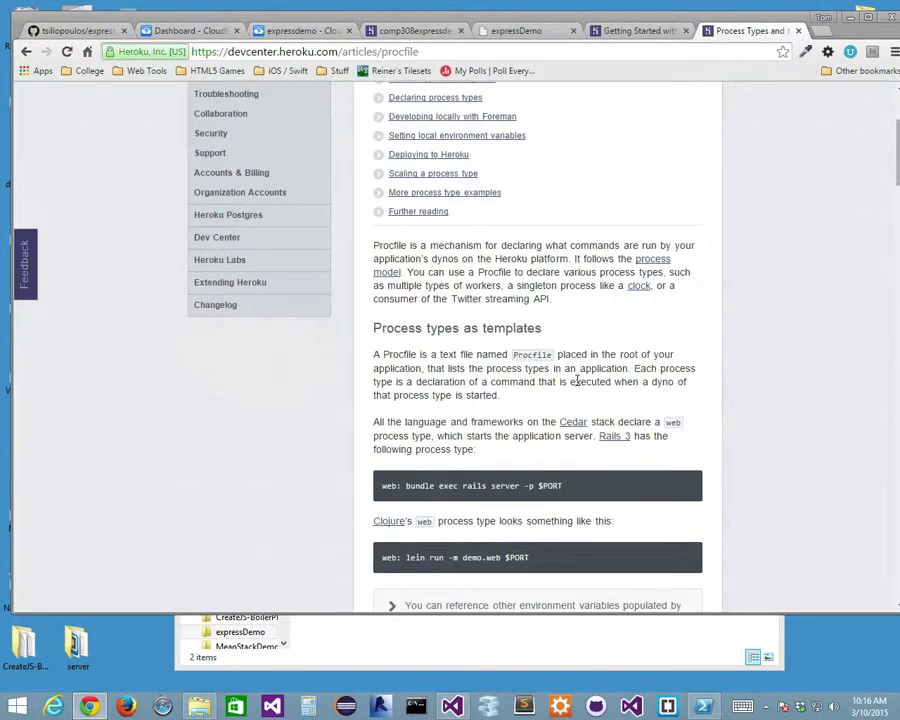
{"action": "scroll", "coordinate": [700, 394], "scroll_direction": "down", "scroll_amount": 2}
{"action": "scroll", "coordinate": [687, 399], "scroll_direction": "down", "scroll_amount": 2}
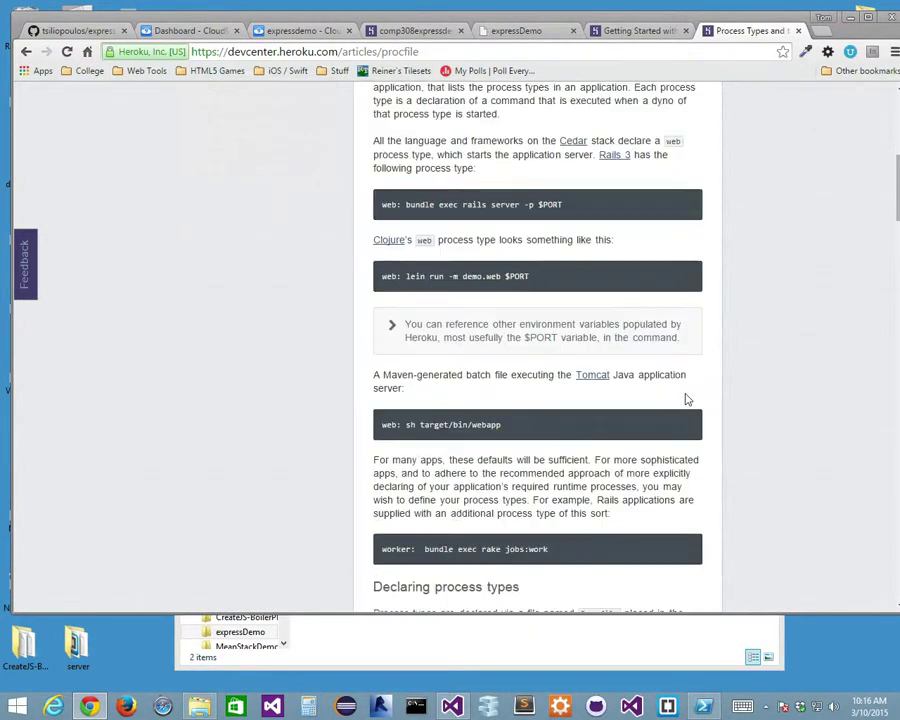
{"action": "scroll", "coordinate": [613, 407], "scroll_direction": "down", "scroll_amount": 3}
{"action": "scroll", "coordinate": [613, 402], "scroll_direction": "down", "scroll_amount": 3}
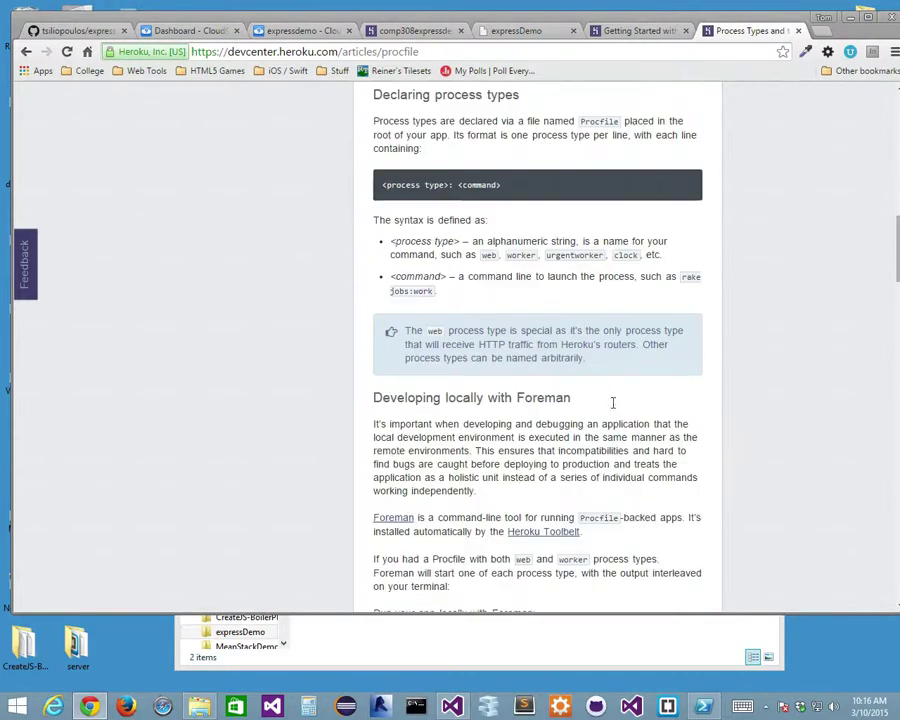
{"action": "scroll", "coordinate": [610, 406], "scroll_direction": "down", "scroll_amount": 2}
{"action": "scroll", "coordinate": [615, 408], "scroll_direction": "down", "scroll_amount": 3}
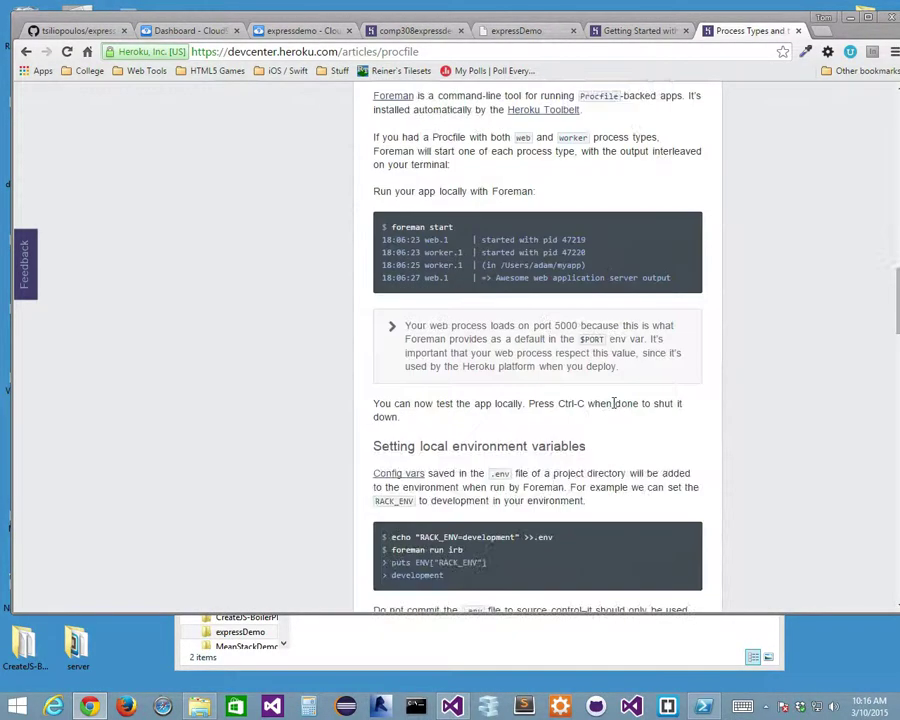
{"action": "scroll", "coordinate": [614, 408], "scroll_direction": "down", "scroll_amount": 3}
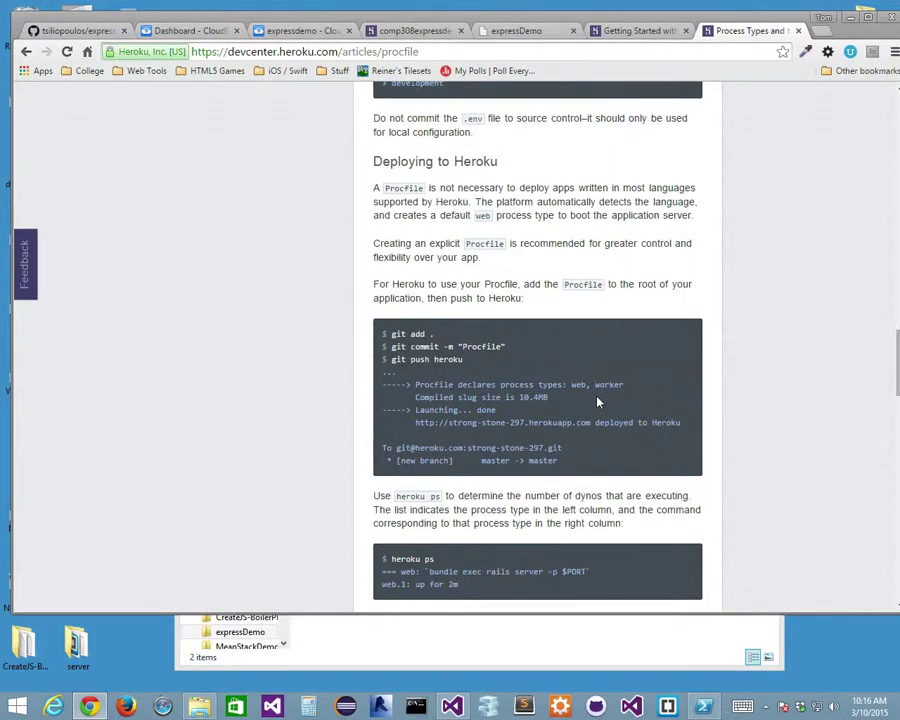
{"action": "scroll", "coordinate": [597, 402], "scroll_direction": "down", "scroll_amount": 1}
{"action": "scroll", "coordinate": [597, 404], "scroll_direction": "down", "scroll_amount": 2}
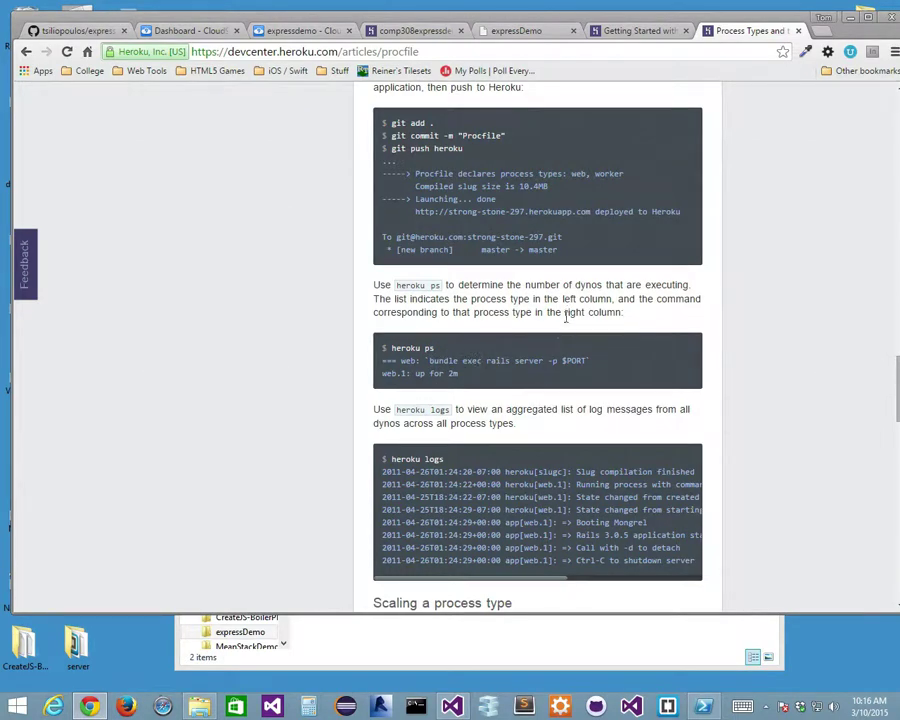
{"action": "scroll", "coordinate": [571, 315], "scroll_direction": "down", "scroll_amount": 1}
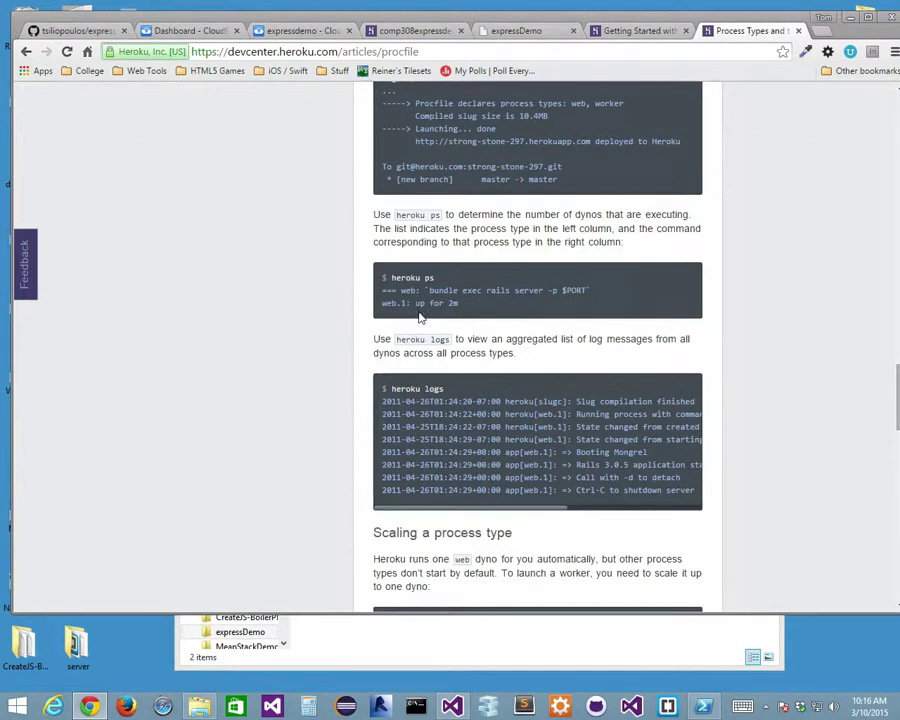
{"action": "scroll", "coordinate": [494, 313], "scroll_direction": "down", "scroll_amount": 3}
{"action": "scroll", "coordinate": [494, 313], "scroll_direction": "down", "scroll_amount": 1}
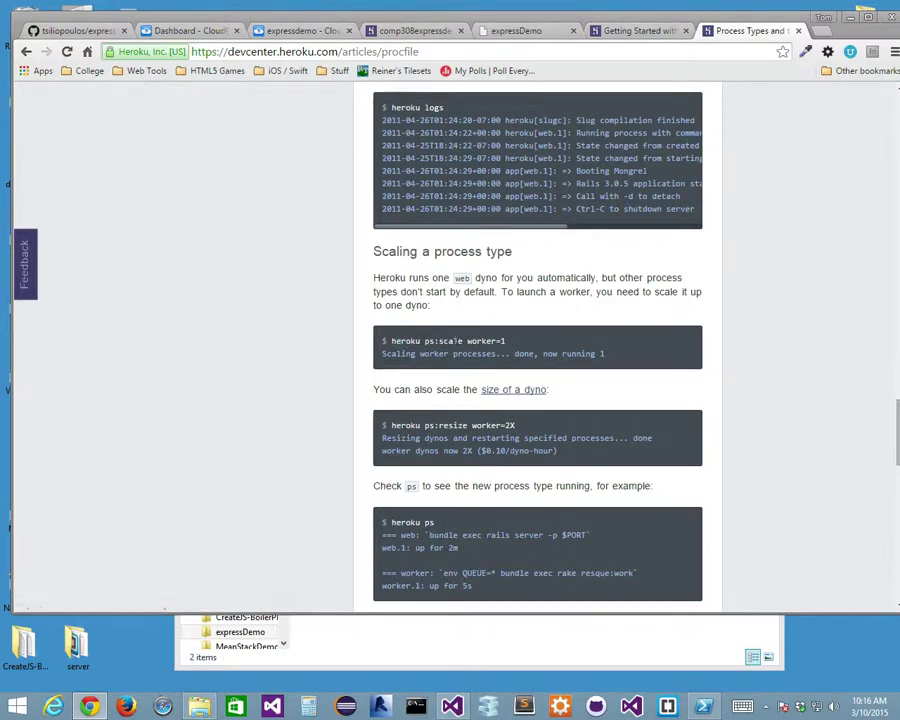
{"action": "scroll", "coordinate": [495, 389], "scroll_direction": "down", "scroll_amount": 2}
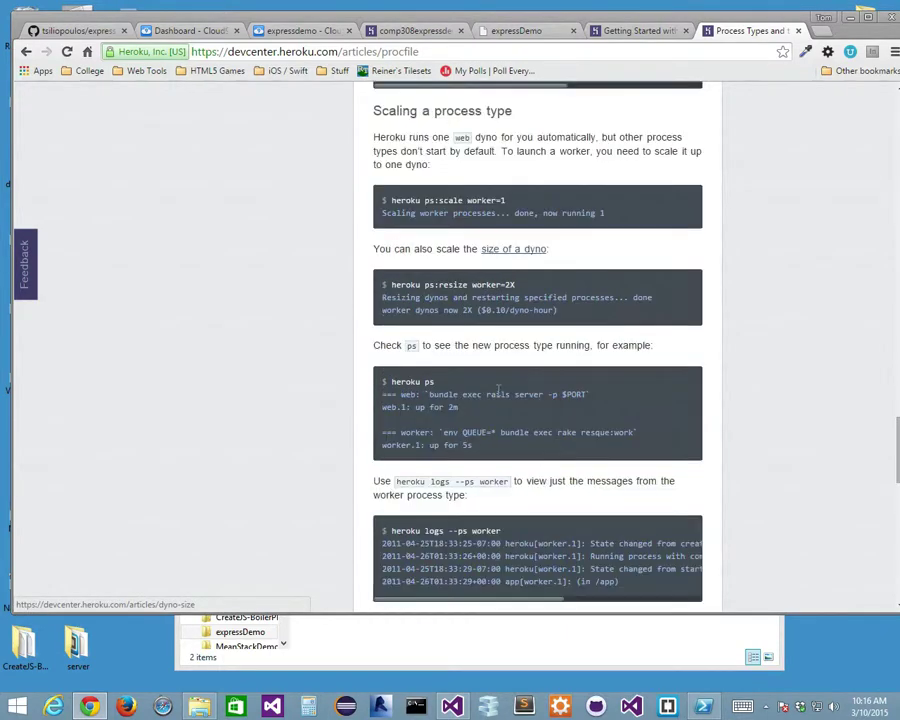
{"action": "scroll", "coordinate": [498, 389], "scroll_direction": "down", "scroll_amount": 4}
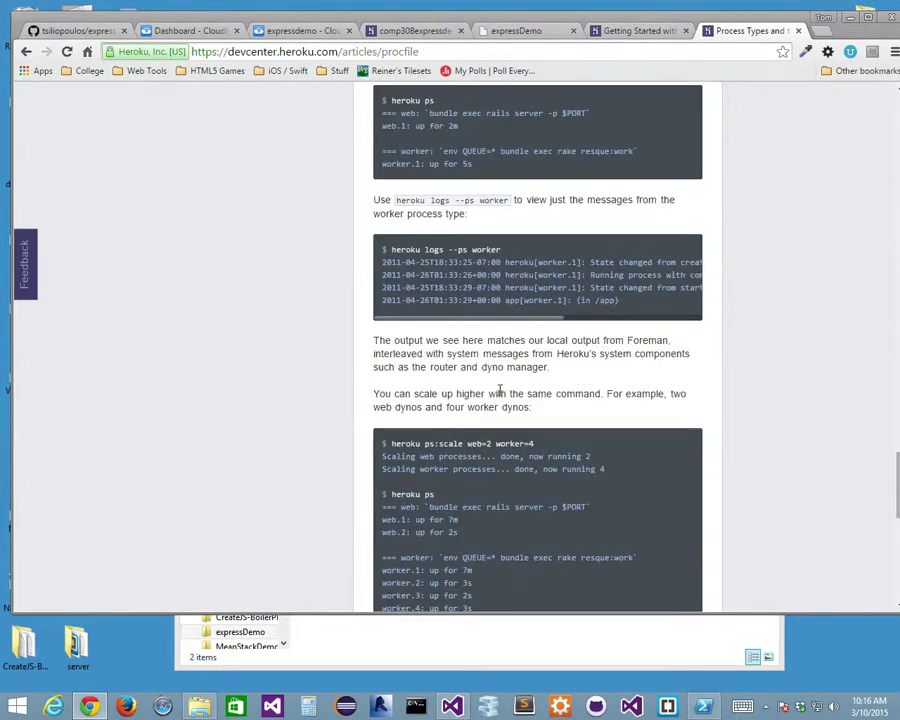
{"action": "scroll", "coordinate": [499, 391], "scroll_direction": "down", "scroll_amount": 2}
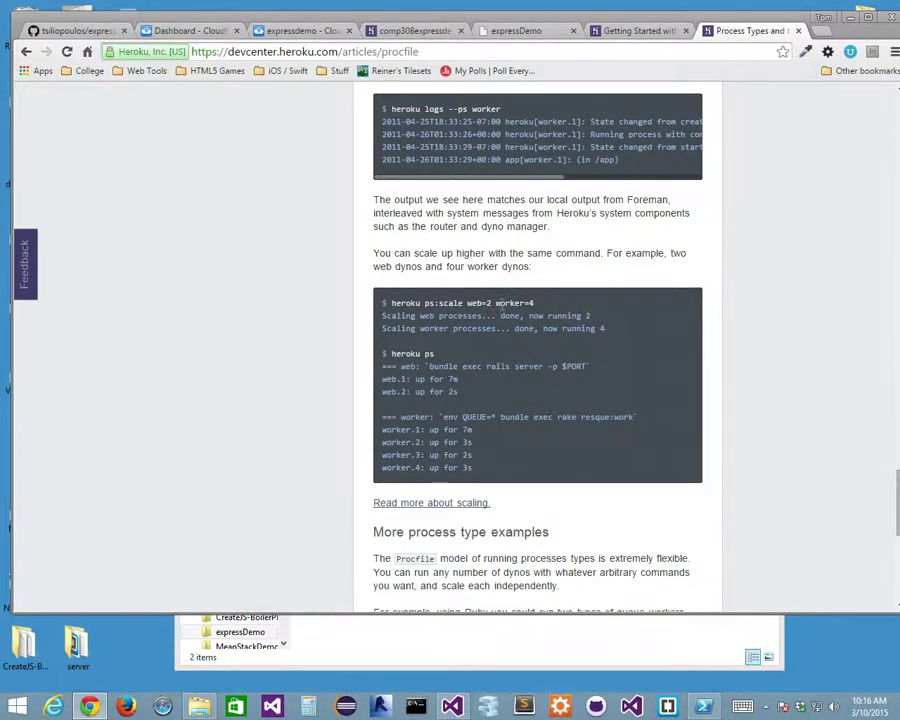
Copy the 'ps:scale web=2' command from the scaling example.
{"action": "left_click_drag", "start_coordinate": [493, 302], "coordinate": [424, 303]}
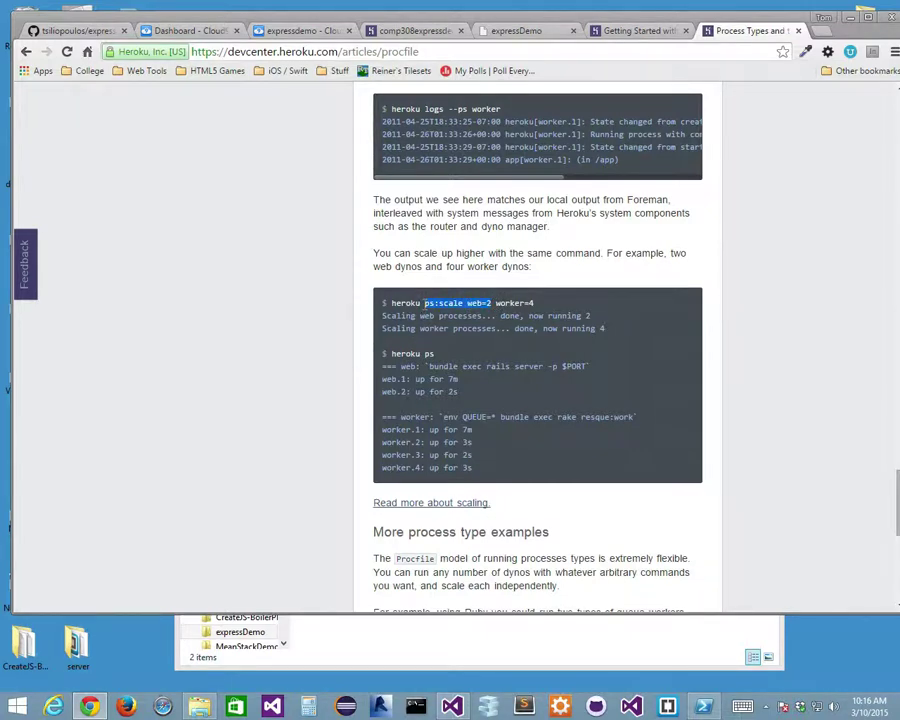
{"action": "right_click", "coordinate": [457, 303]}
{"action": "left_click", "coordinate": [482, 317]}
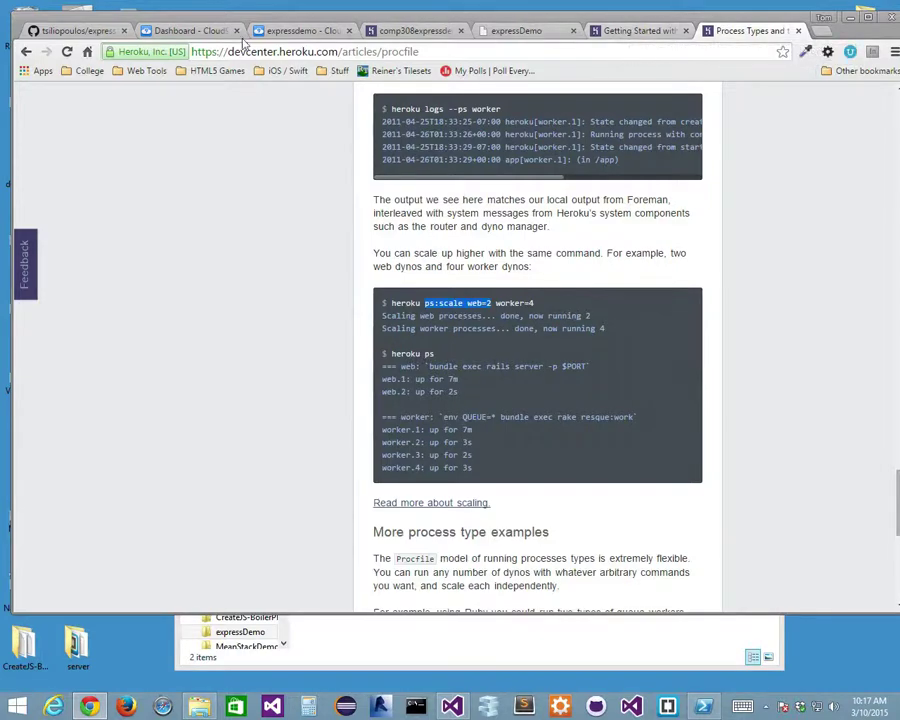
Try pasting the copied command into the Procfile, dismissing the clipboard warning.
{"action": "left_click", "coordinate": [300, 30]}
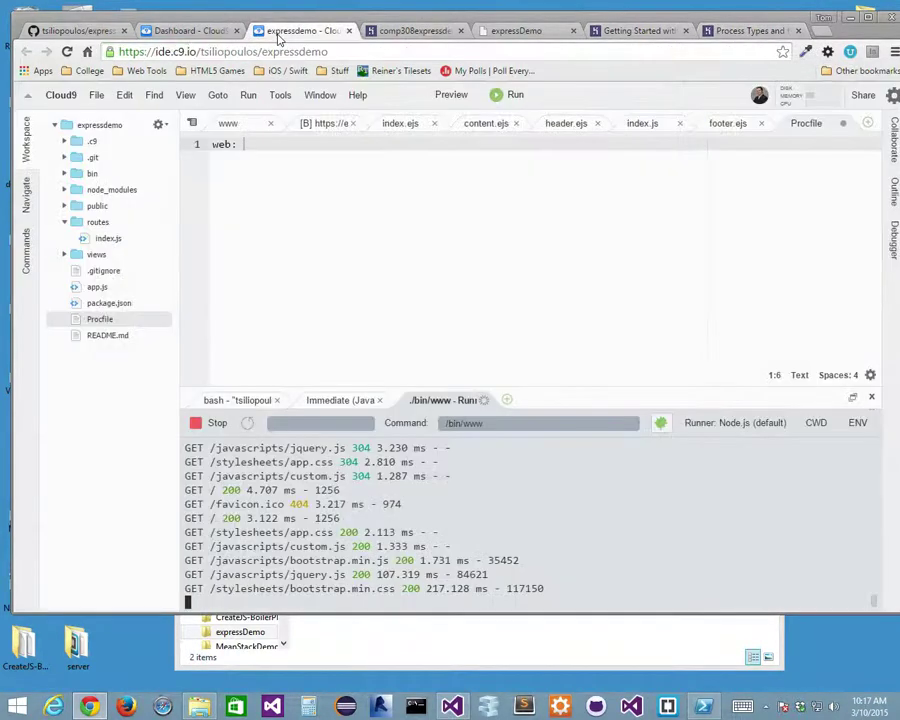
{"action": "right_click", "coordinate": [255, 147]}
{"action": "left_click", "coordinate": [304, 187]}
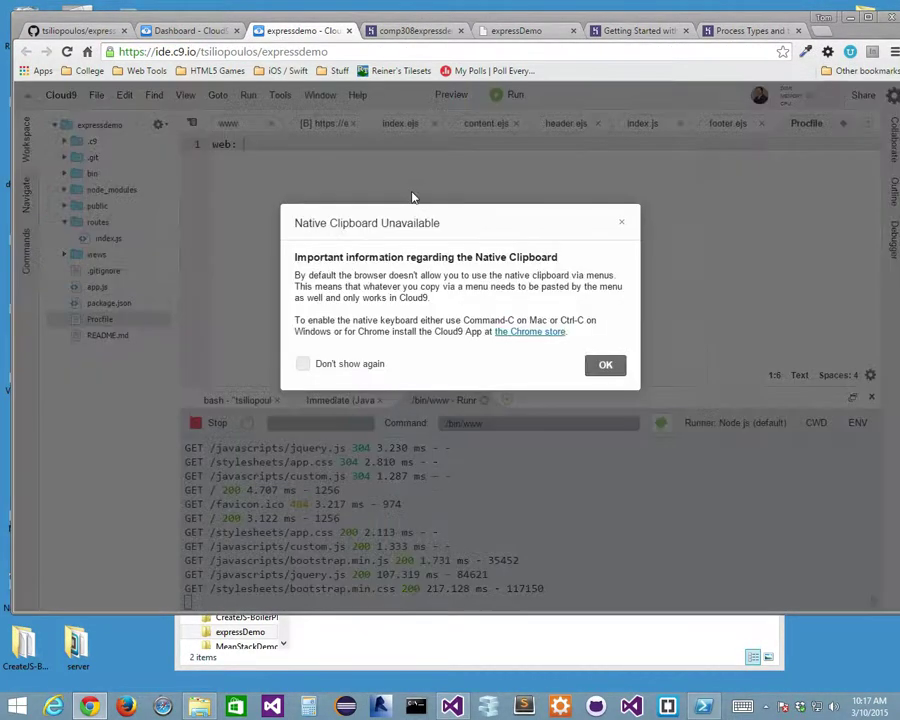
{"action": "left_click", "coordinate": [606, 366]}
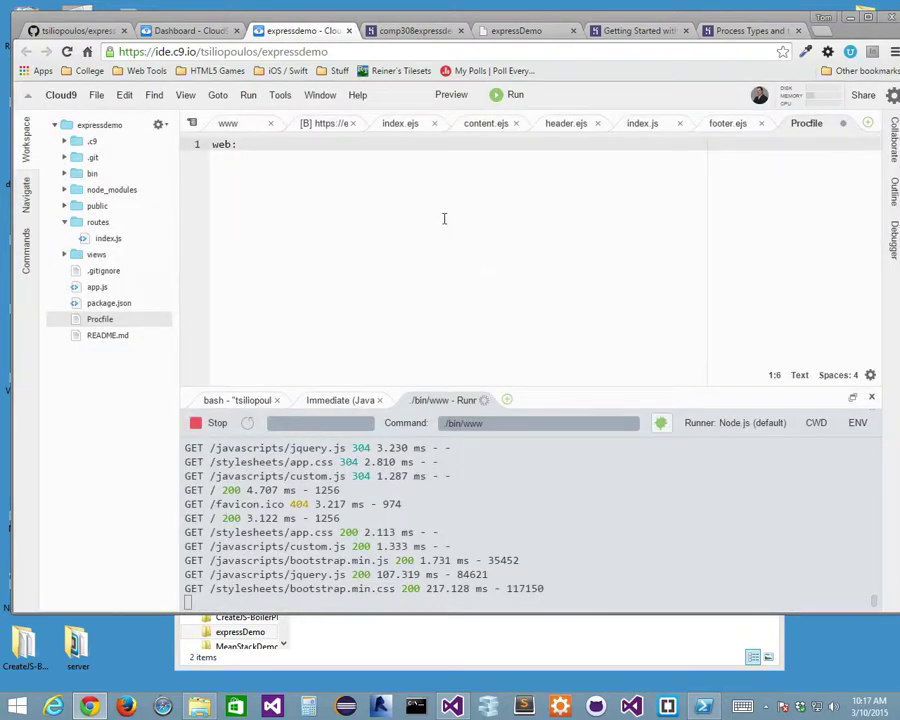
{"action": "left_click", "coordinate": [734, 33]}
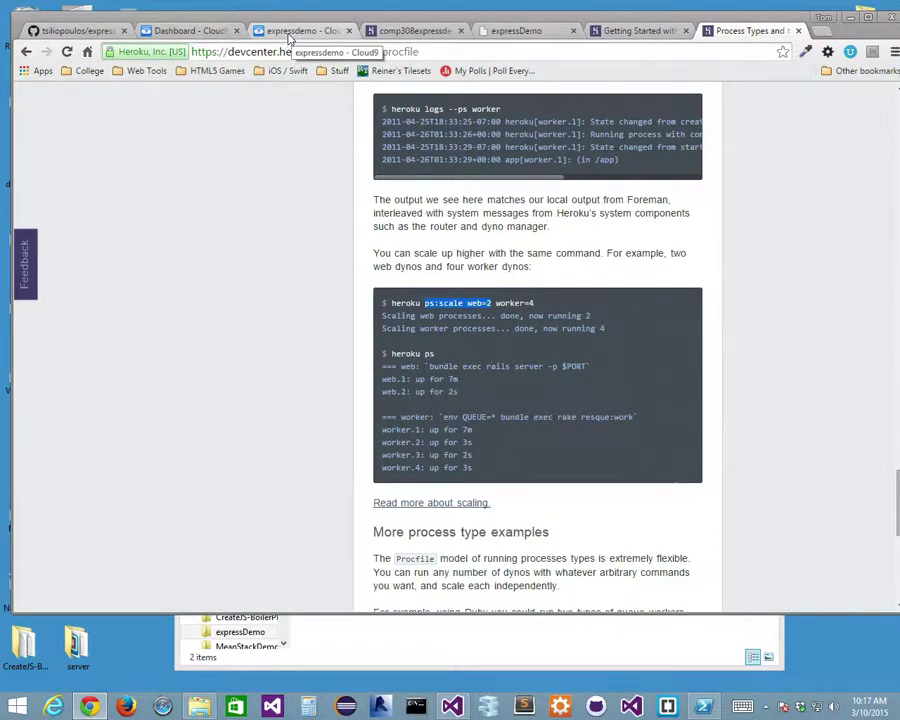
Make the Procfile read 'web: ps:scale web=1', save it, and return to the article.
{"action": "left_click", "coordinate": [290, 32]}
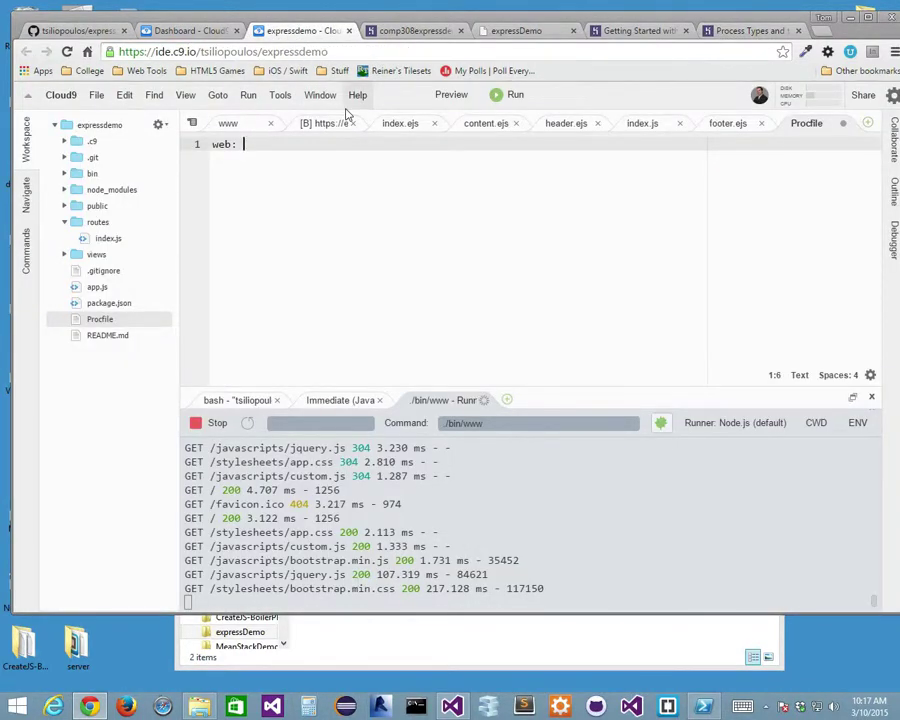
{"action": "type", "text": "ps:scale"}
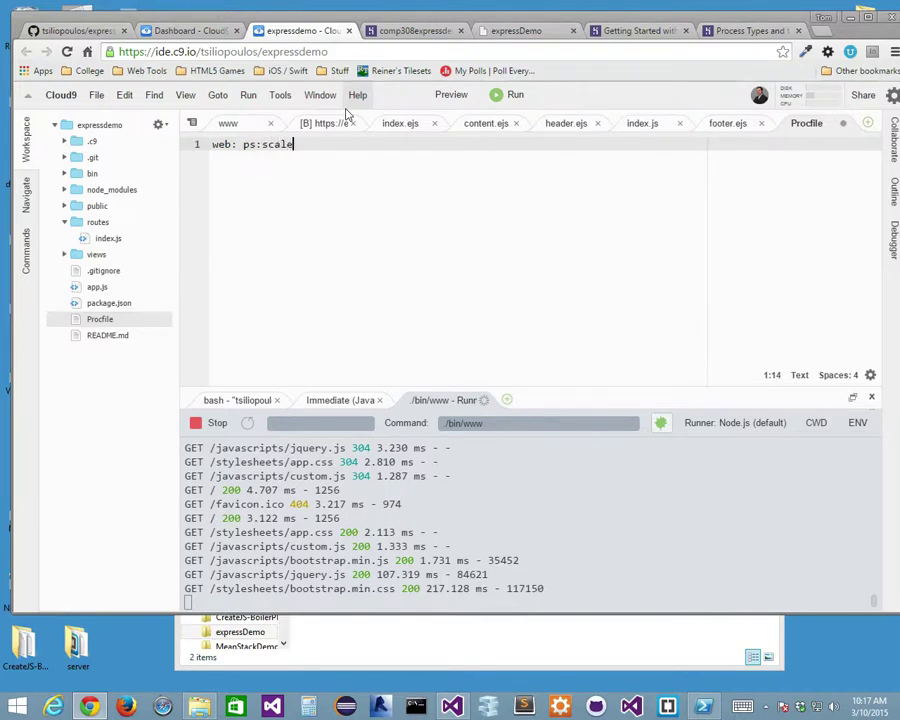
{"action": "type", "text": " web=1"}
{"action": "key", "text": "ctrl+s"}
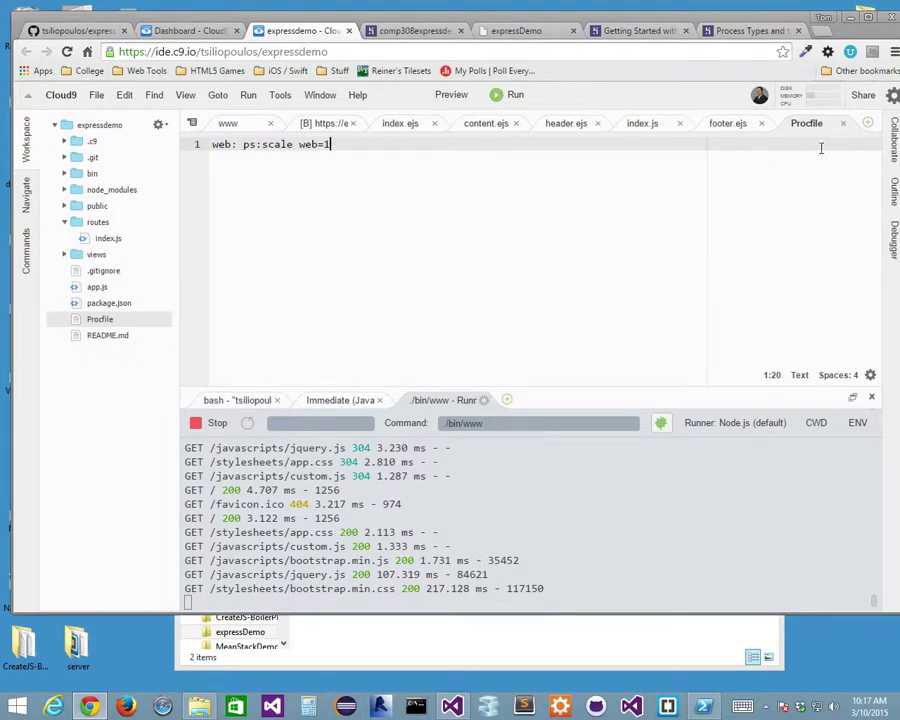
{"action": "left_click", "coordinate": [735, 32]}
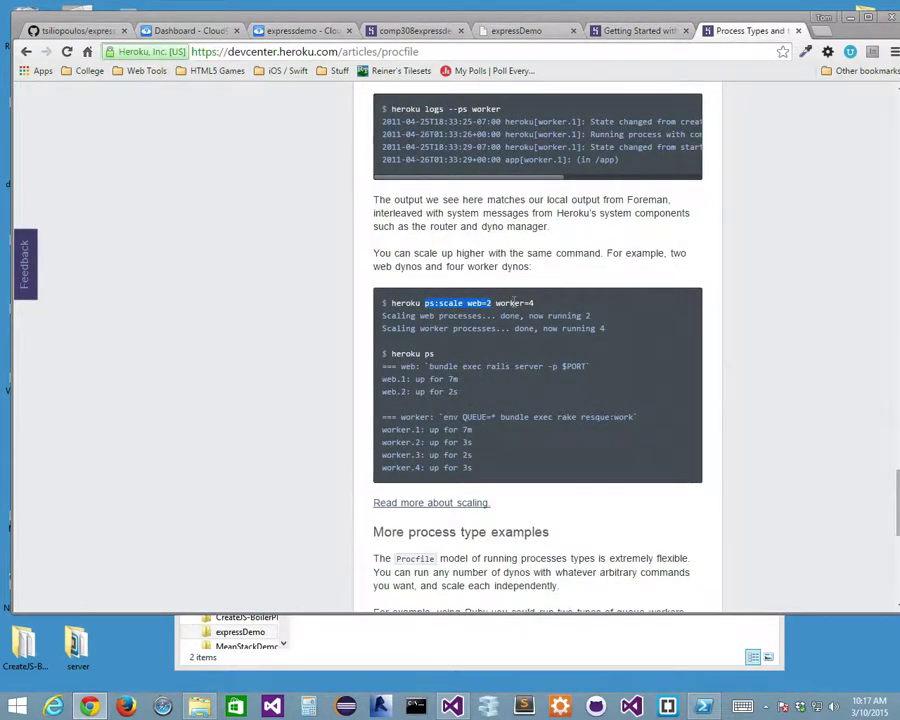
Close the Node.js getting-started guide and Process Types article tabs.
{"action": "left_click", "coordinate": [634, 32]}
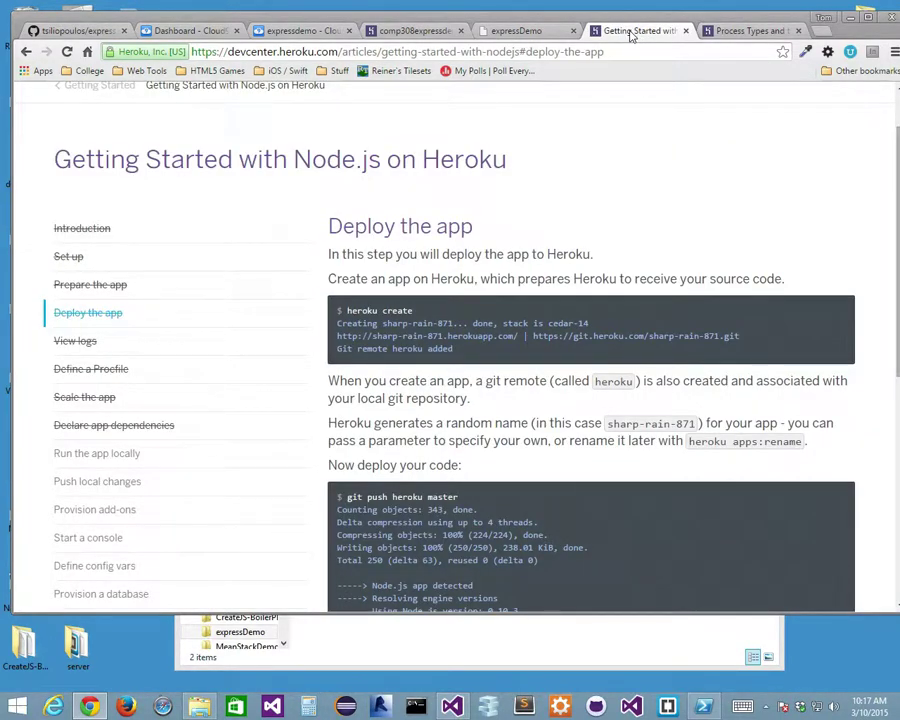
{"action": "left_click", "coordinate": [685, 31]}
{"action": "left_click", "coordinate": [686, 31]}
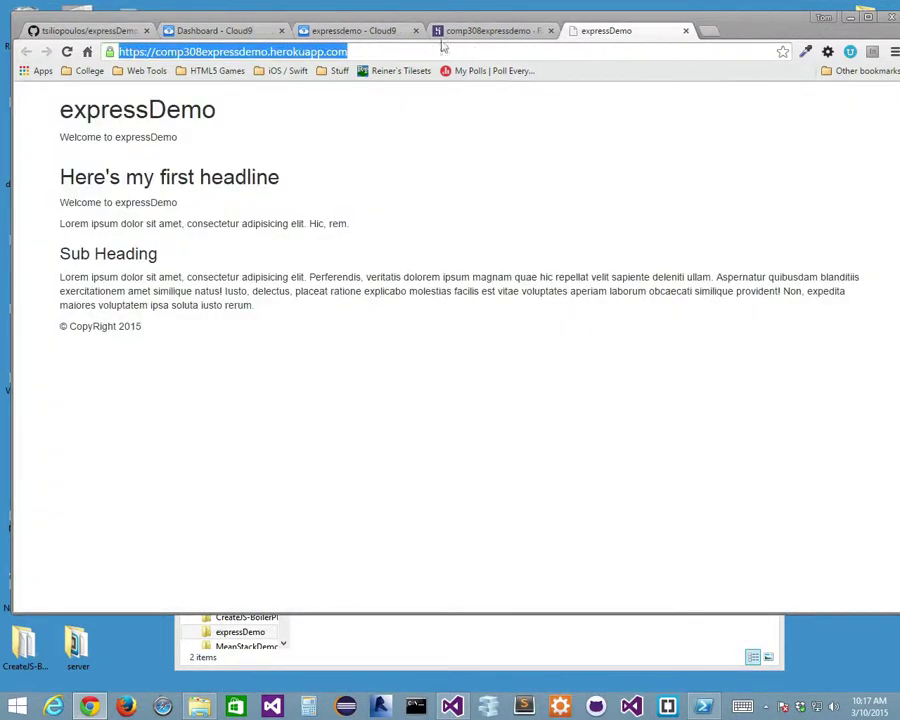
From Dashboard > Apps, open the Node.js guide's Define a Procfile section.
{"action": "left_click", "coordinate": [474, 35]}
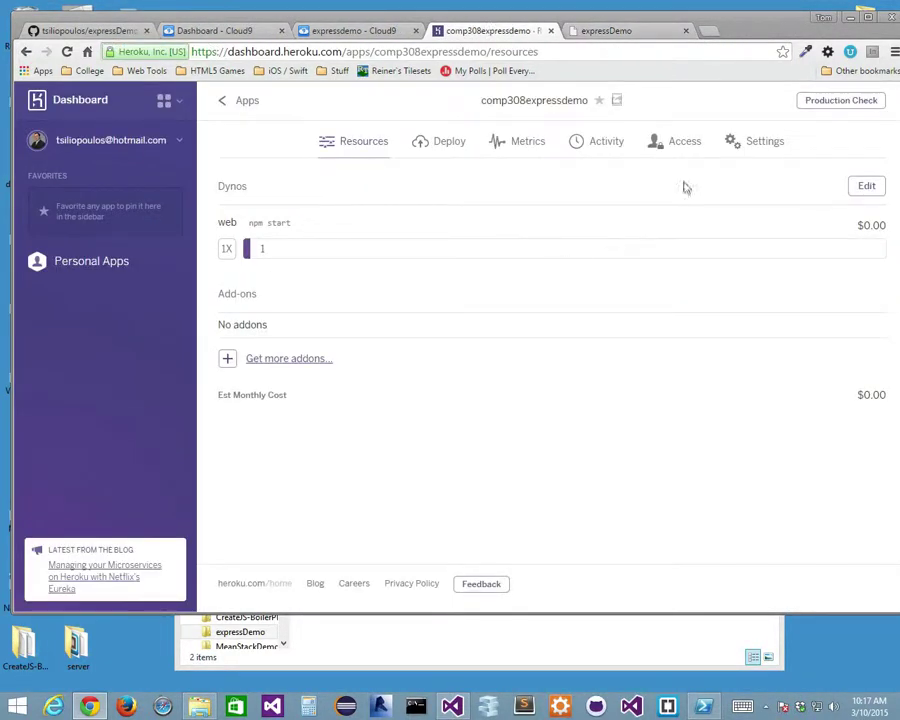
{"action": "left_click", "coordinate": [246, 102]}
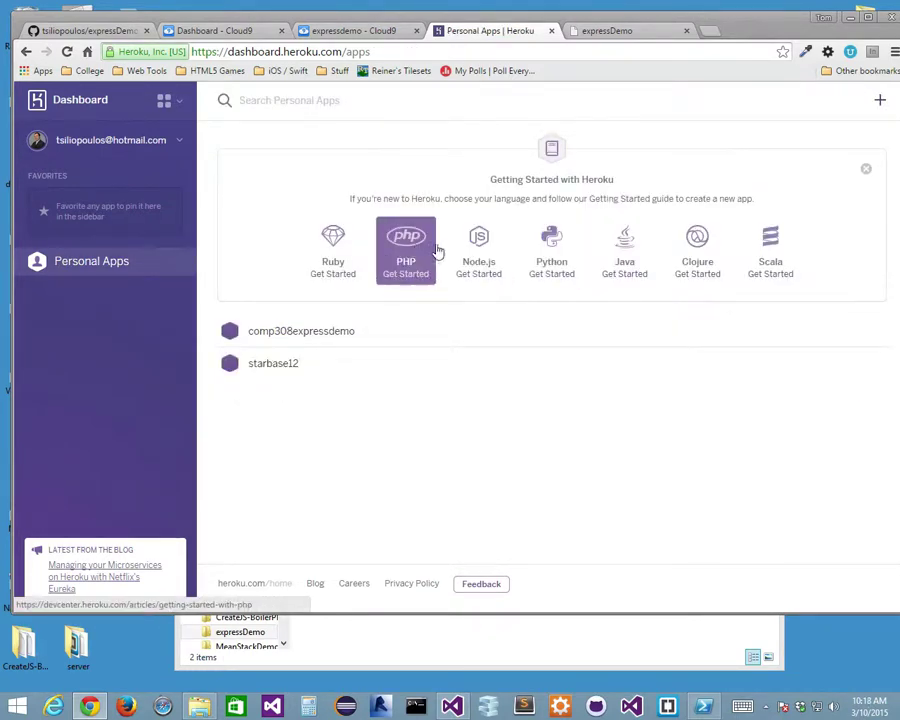
{"action": "left_click", "coordinate": [476, 246]}
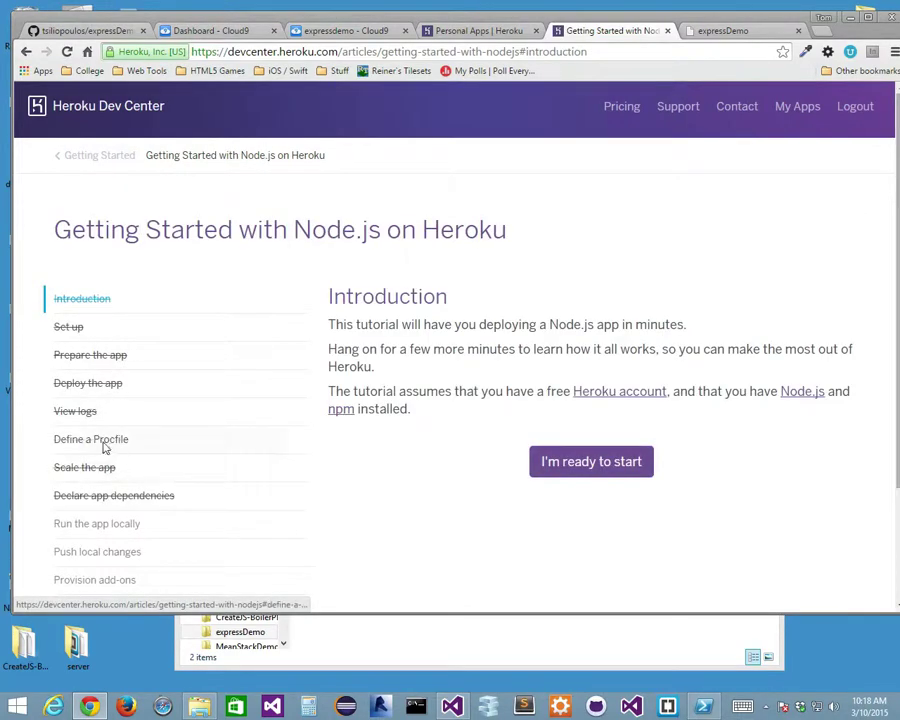
{"action": "left_click", "coordinate": [106, 442]}
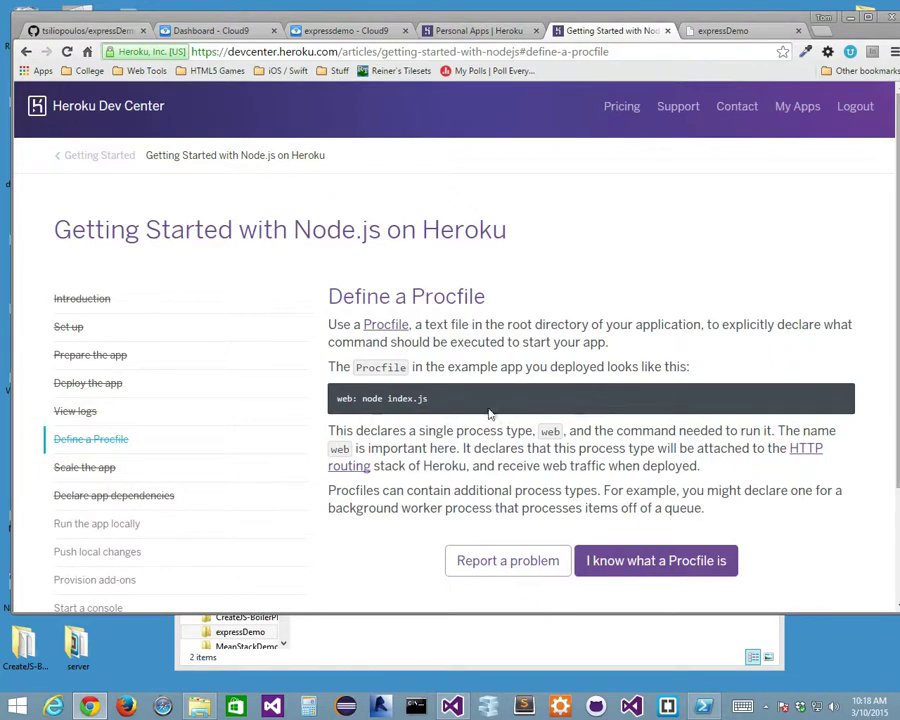
{"action": "scroll", "coordinate": [460, 430], "scroll_direction": "down", "scroll_amount": 2}
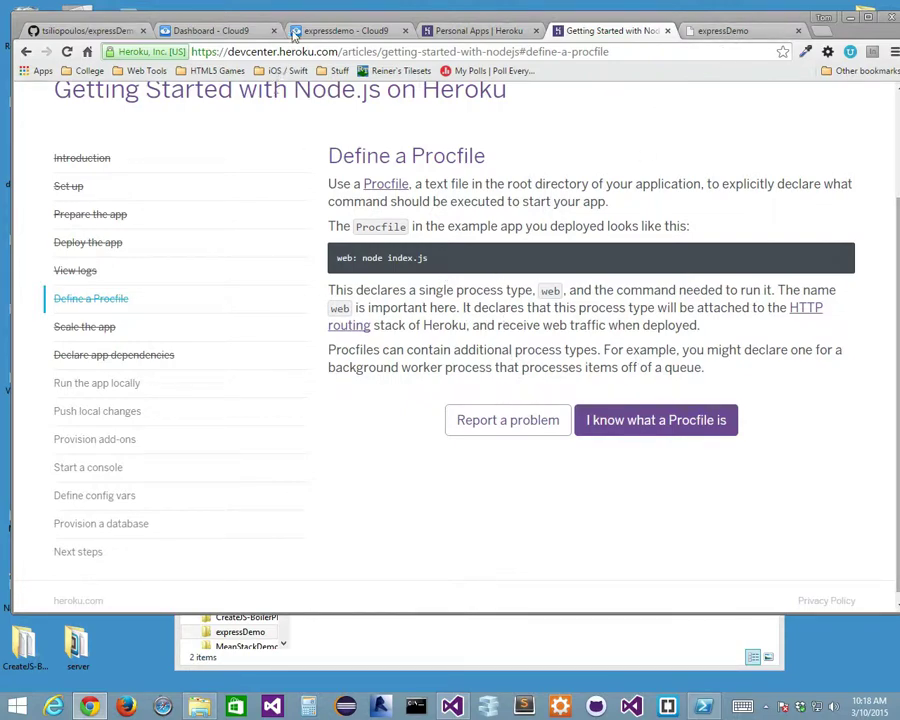
{"action": "left_click", "coordinate": [345, 30]}
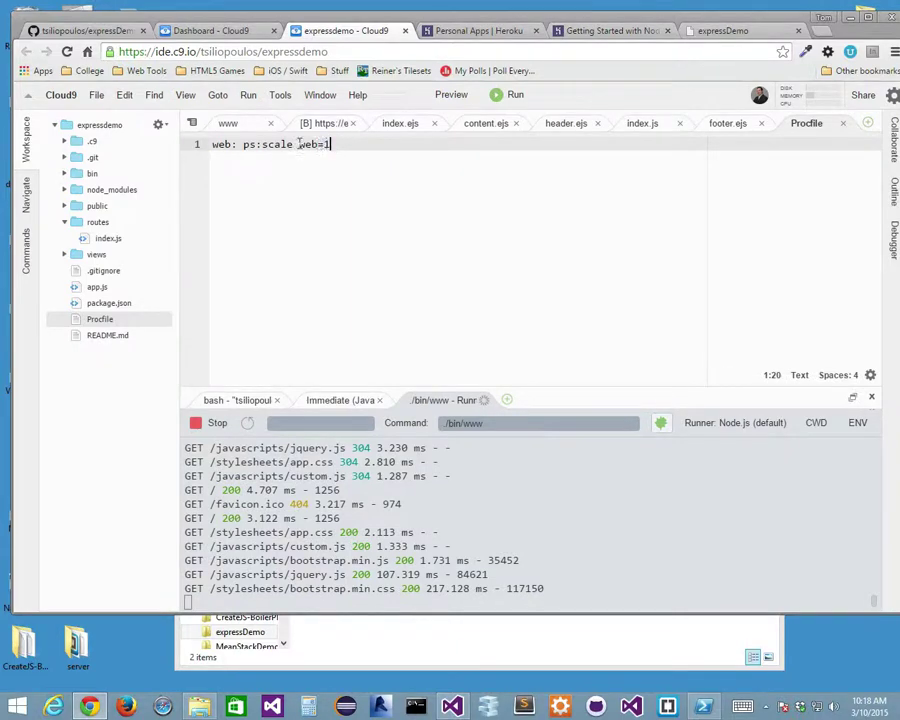
Replace 'ps:scale web=1' with 'node ./bin/www' in the Procfile and save it.
{"action": "left_click_drag", "start_coordinate": [330, 144], "coordinate": [243, 144]}
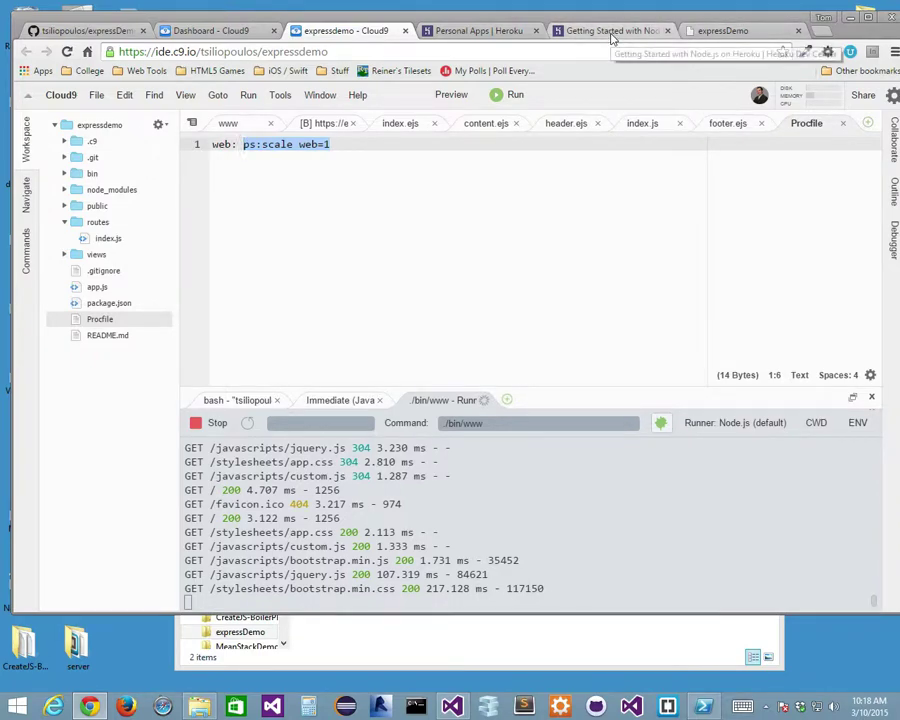
{"action": "left_click", "coordinate": [475, 36]}
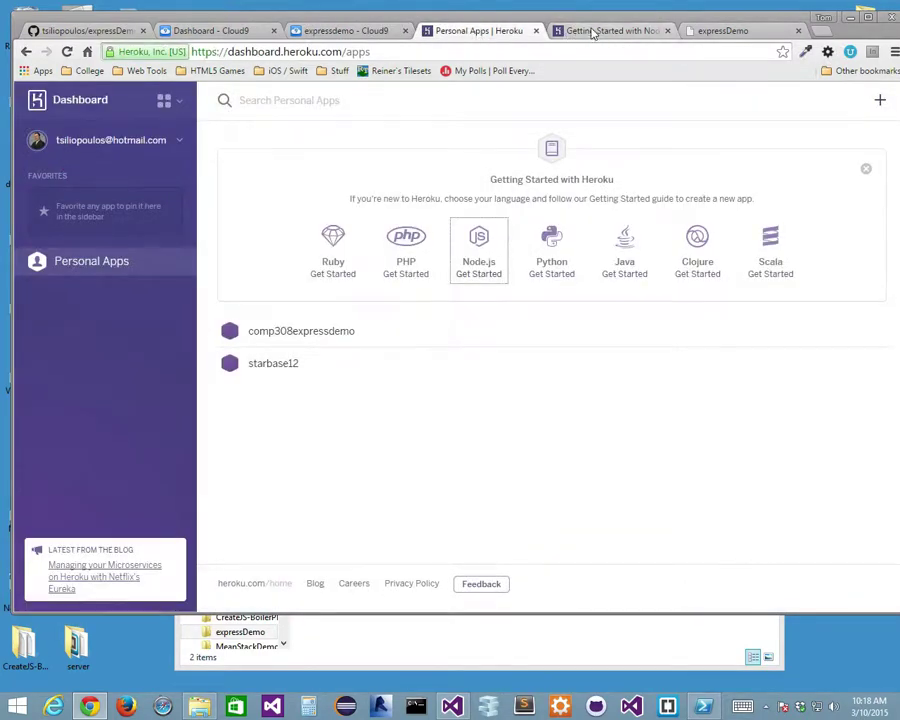
{"action": "left_click", "coordinate": [580, 34]}
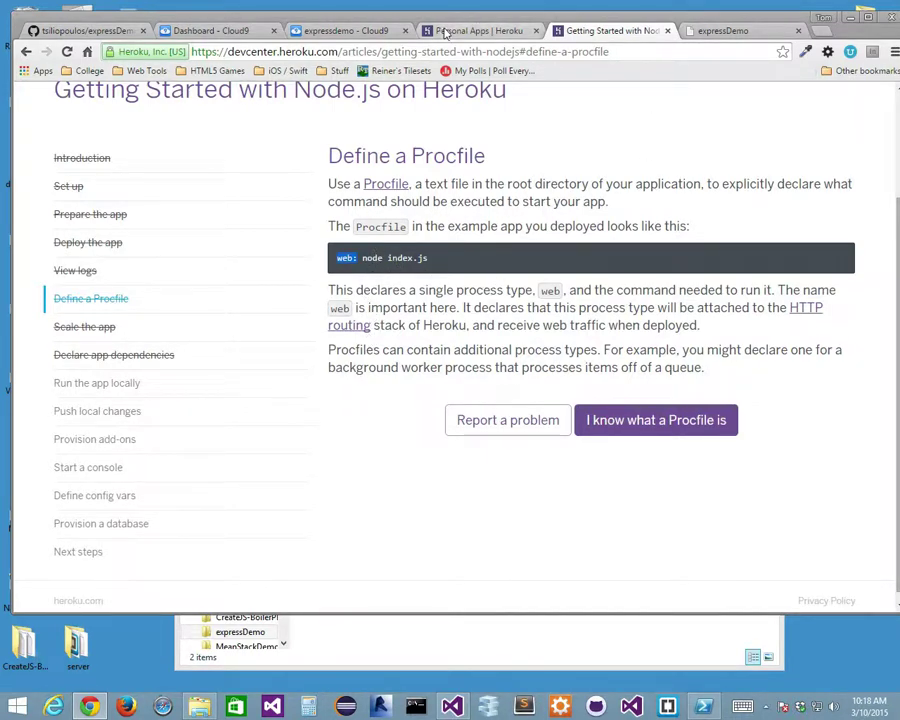
{"action": "left_click", "coordinate": [480, 32]}
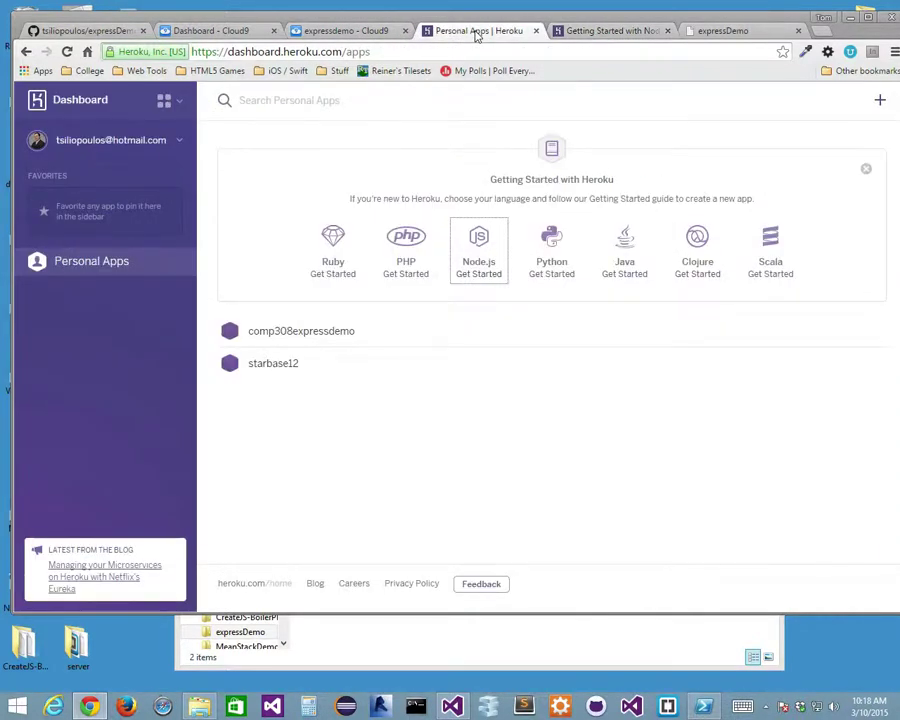
{"action": "left_click", "coordinate": [368, 32]}
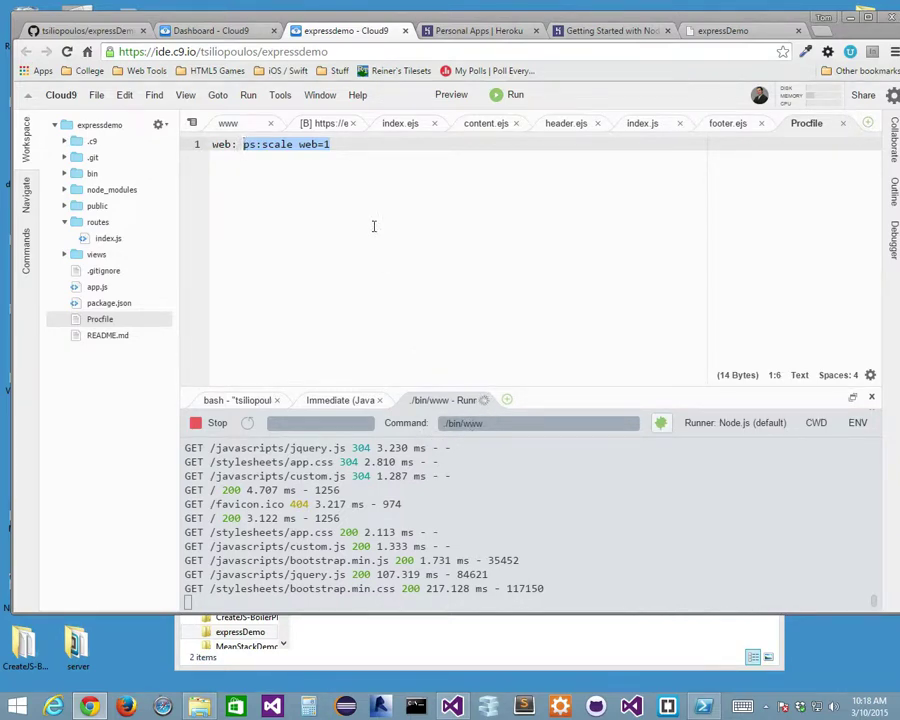
{"action": "type", "text": "node"}
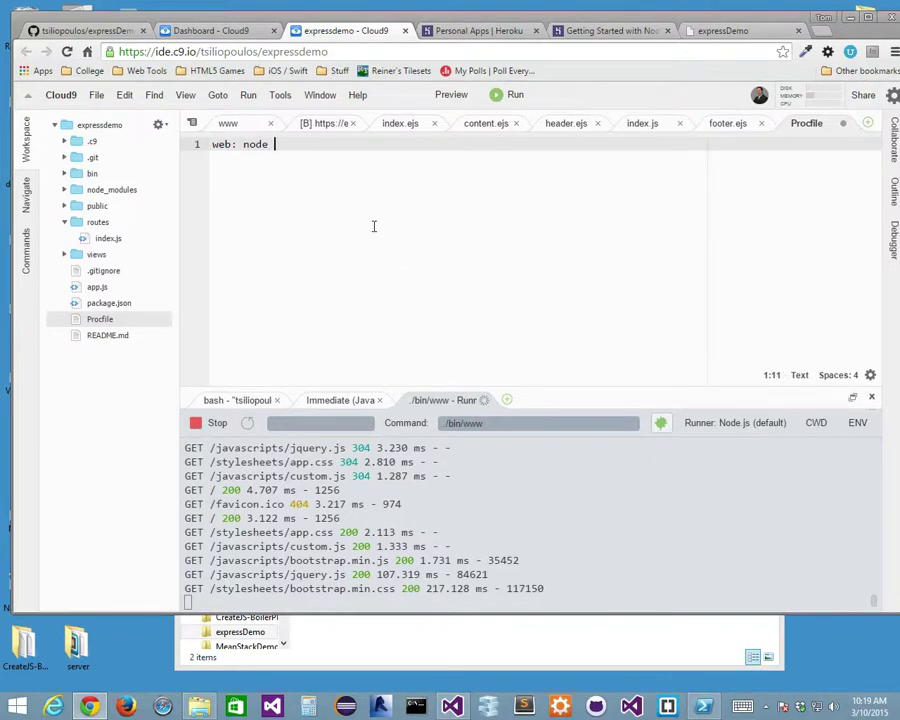
{"action": "type", "text": " ./bin/wwww"}
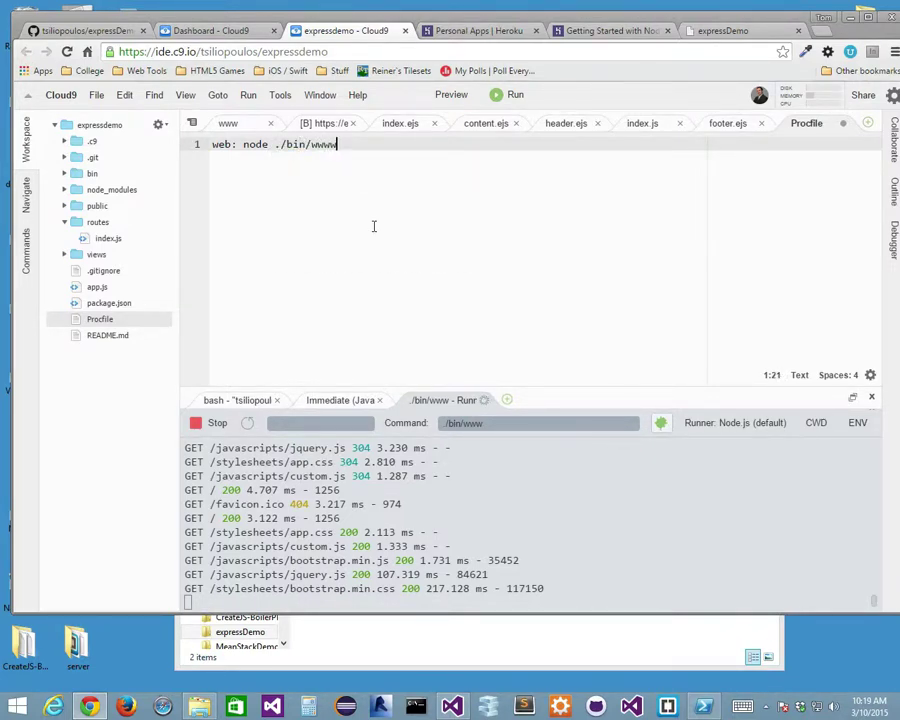
{"action": "key", "text": "BackSpace"}
{"action": "key", "text": "ctrl+s"}
{"action": "left_click", "coordinate": [339, 405]}
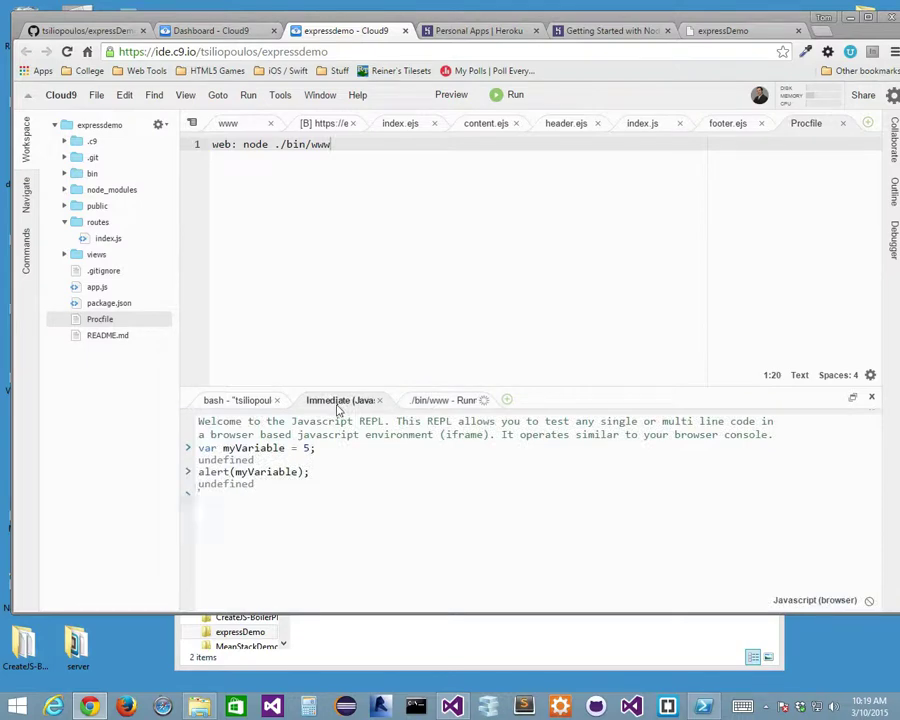
Clear the terminal, stage all changes, and commit them with the message 'added procfile for heroku'.
{"action": "left_click", "coordinate": [236, 401]}
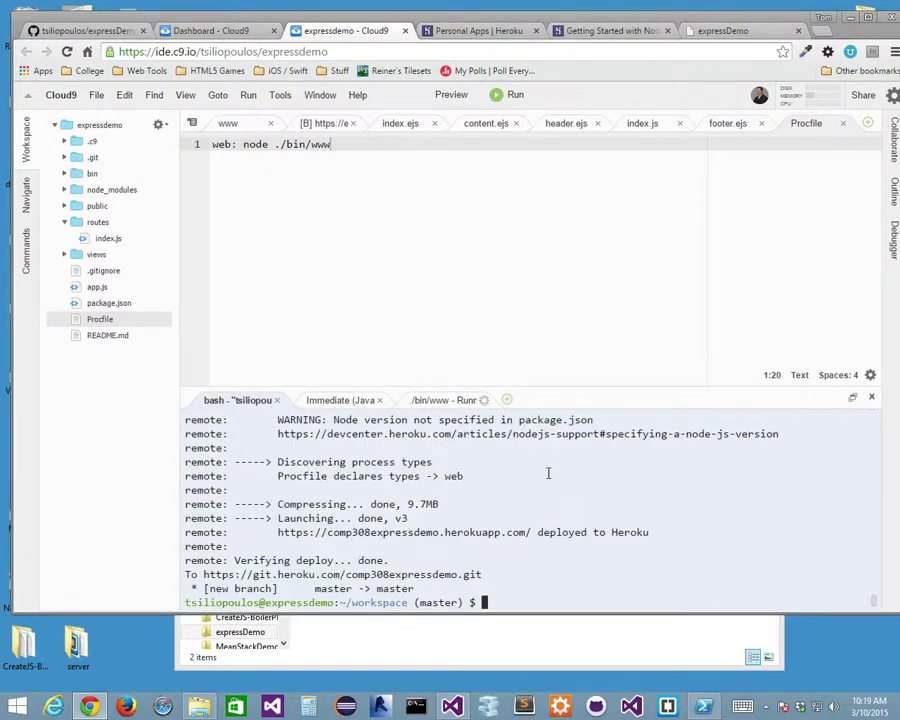
{"action": "type", "text": "clear"}
{"action": "key", "text": "Return"}
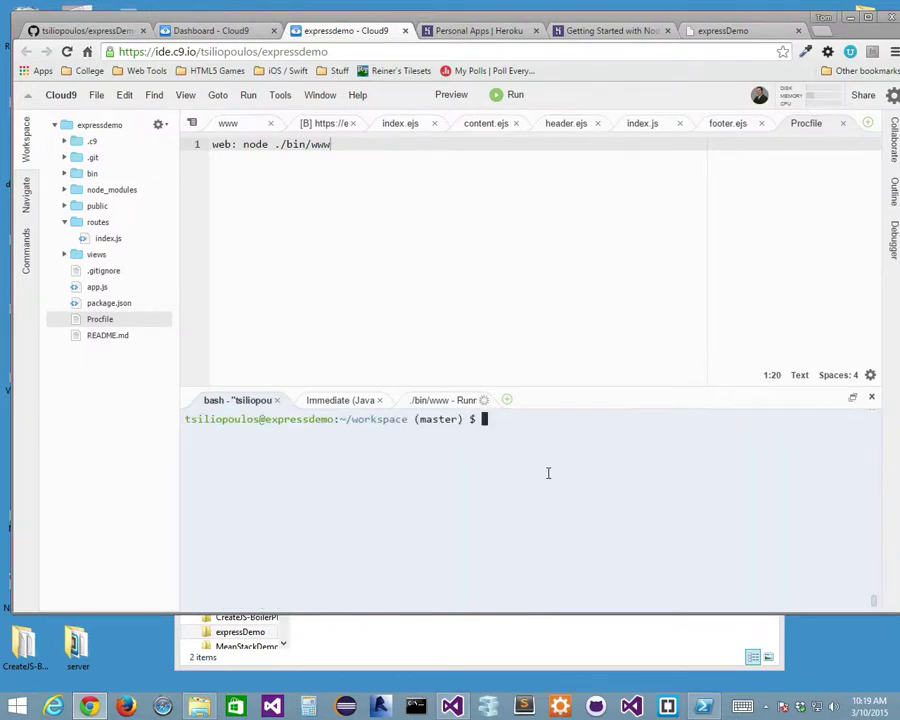
{"action": "type", "text": "git add ."}
{"action": "key", "text": "Return"}
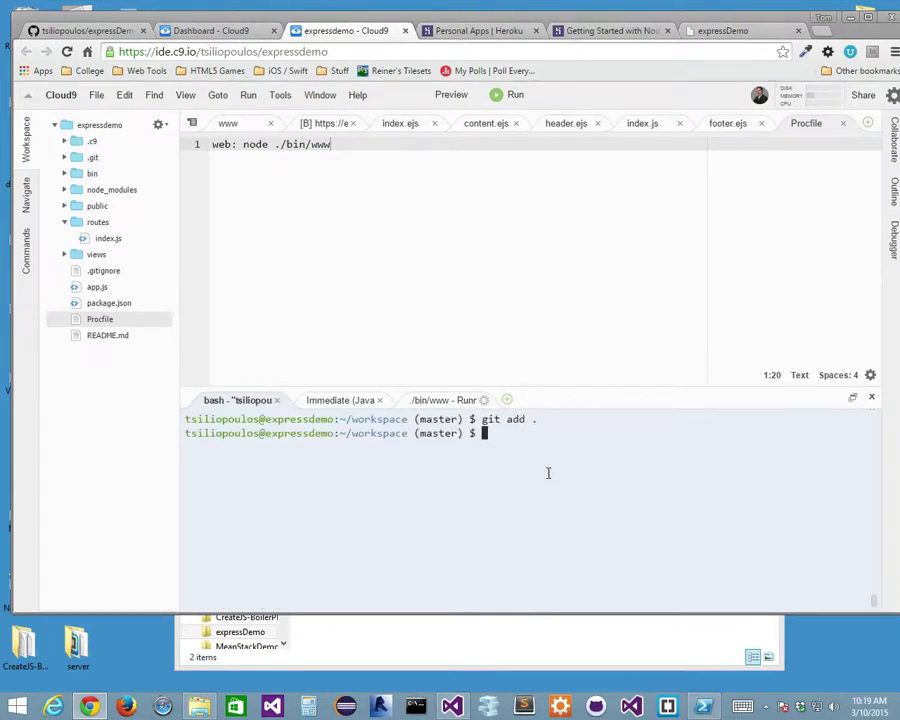
{"action": "type", "text": "git commit -m \"a"}
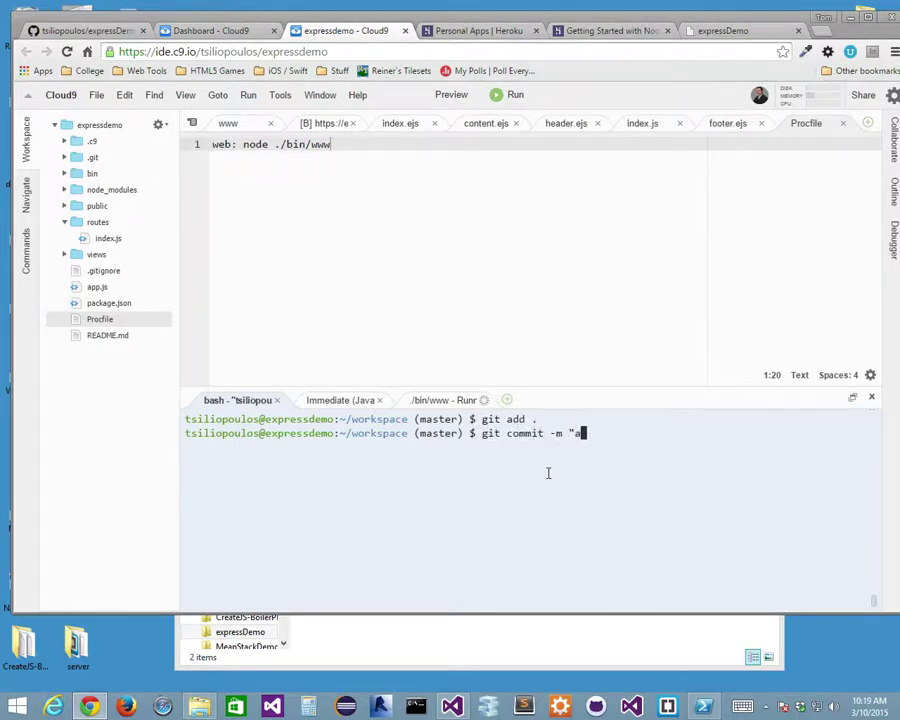
{"action": "type", "text": "dded procfule f"}
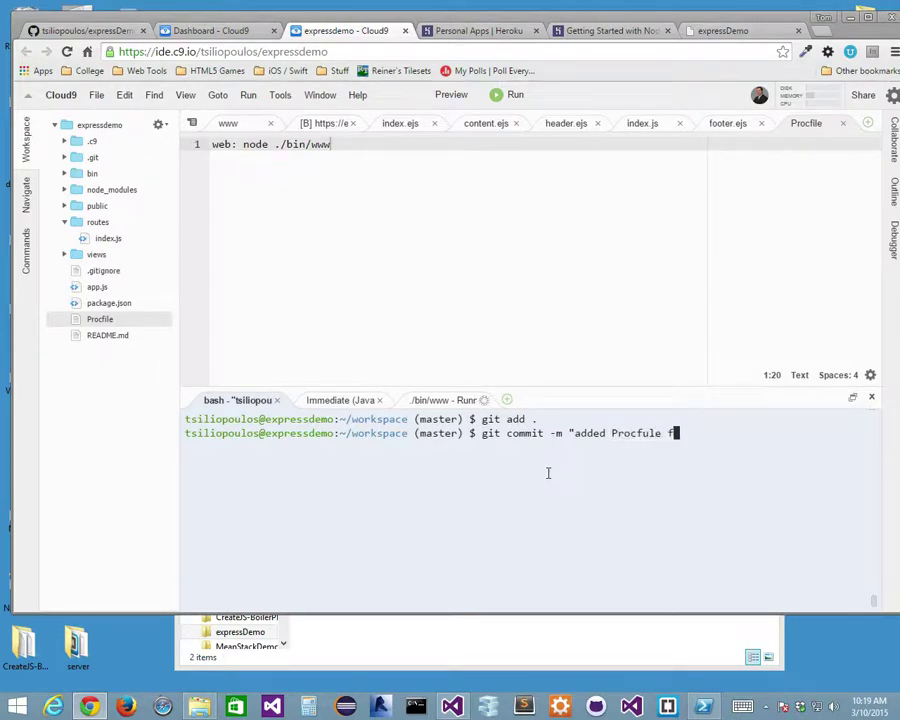
{"action": "key", "text": "BackSpace"}
{"action": "key", "text": "BackSpace"}
{"action": "key", "text": "BackSpace"}
{"action": "key", "text": "BackSpace"}
{"action": "key", "text": "BackSpace"}
{"action": "type", "text": "ile\""}
{"action": "key", "text": "BackSpace"}
{"action": "type", "text": "for heroku\""}
{"action": "key", "text": "Return"}
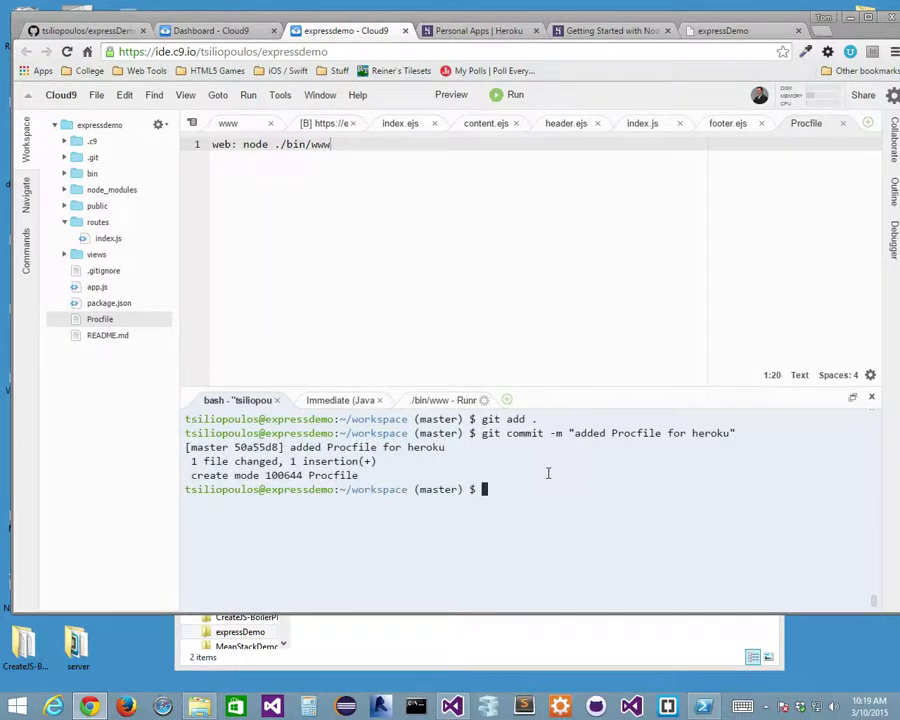
Push the commit to origin master, then run git push heroku master.
{"action": "type", "text": "git push or"}
{"action": "type", "text": "igin rem"}
{"action": "key", "text": "BackSpace"}
{"action": "key", "text": "BackSpace"}
{"action": "key", "text": "BackSpace"}
{"action": "type", "text": "master"}
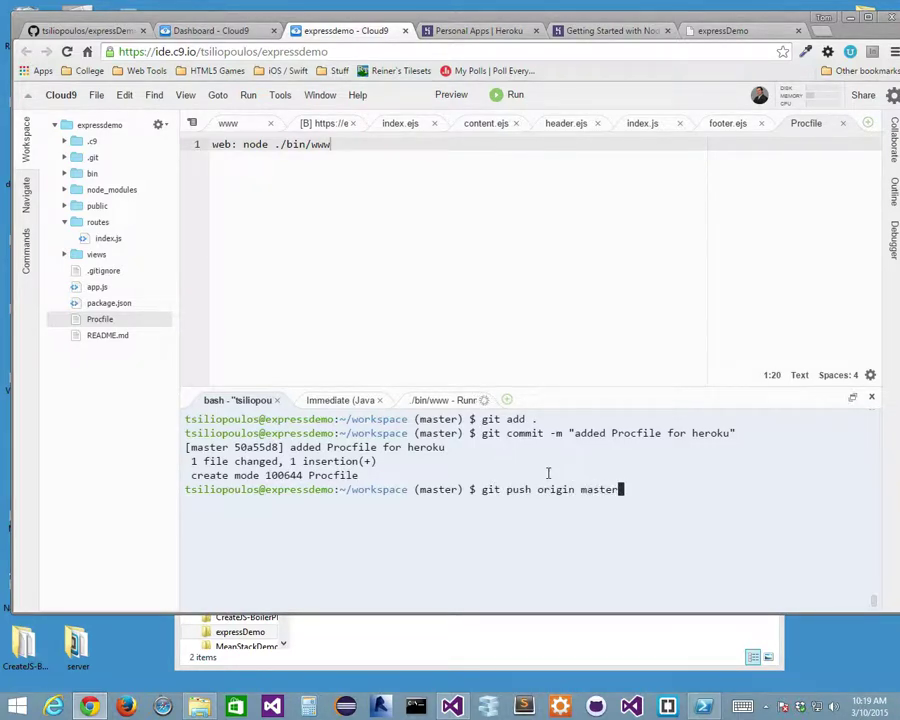
{"action": "key", "text": "Return"}
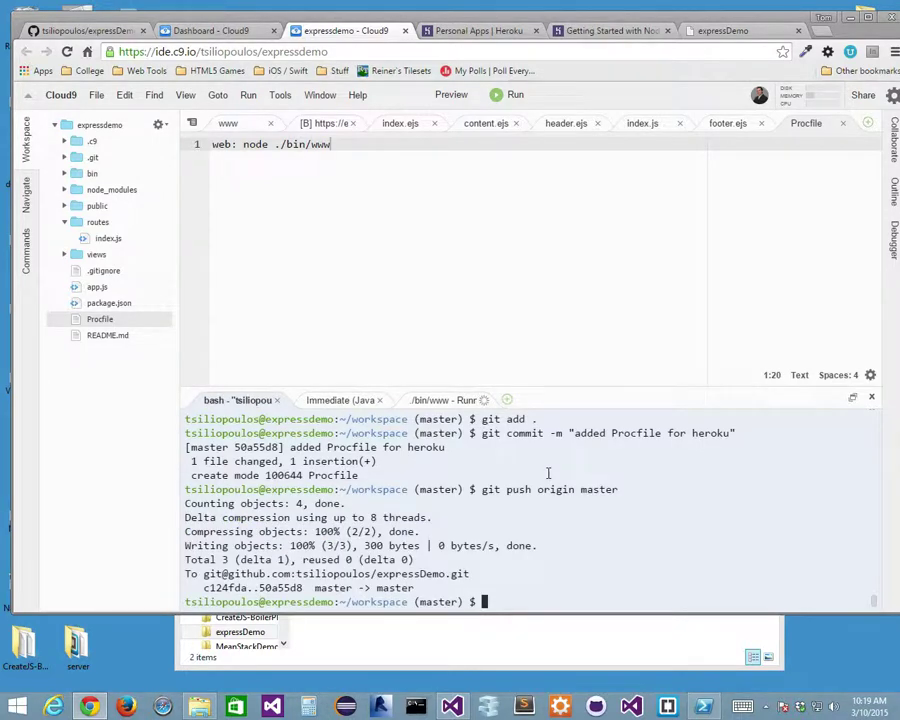
{"action": "type", "text": "git push "}
{"action": "type", "text": "heroku"}
{"action": "type", "text": " master"}
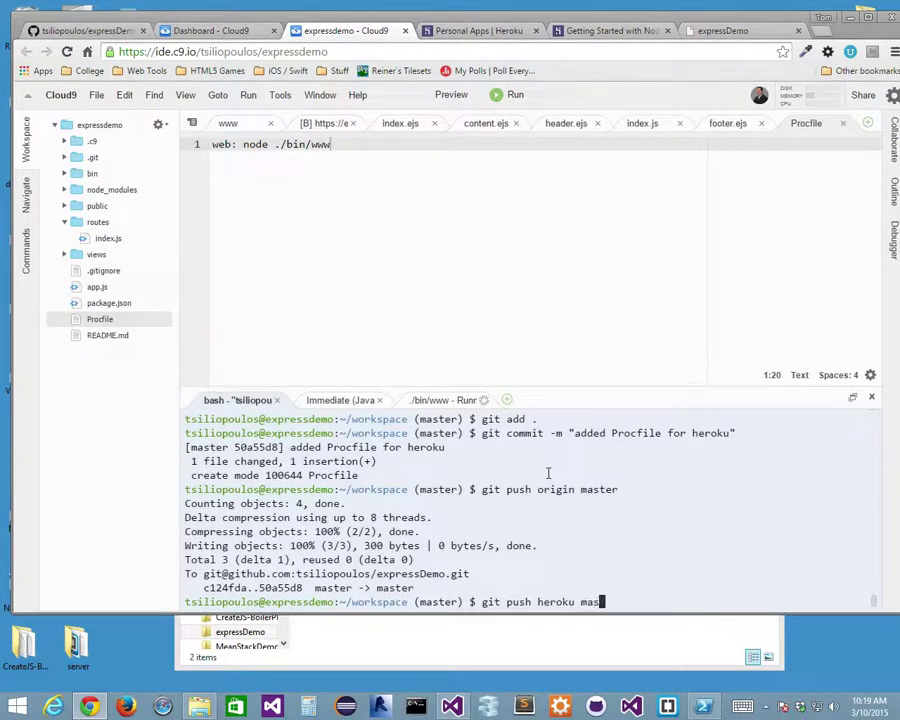
{"action": "key", "text": "Return"}
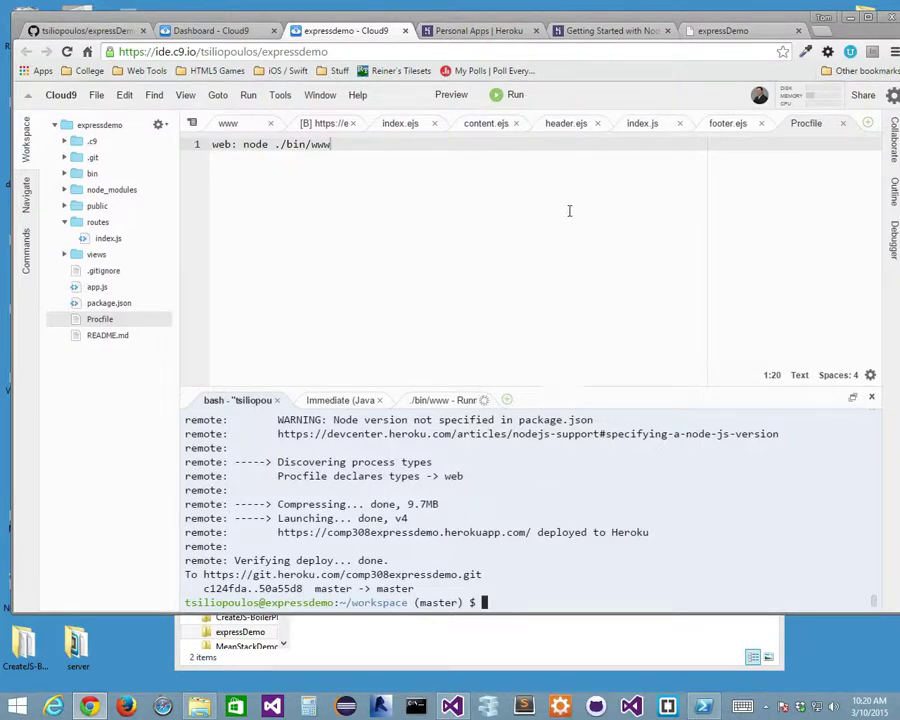
{"action": "left_click", "coordinate": [466, 31]}
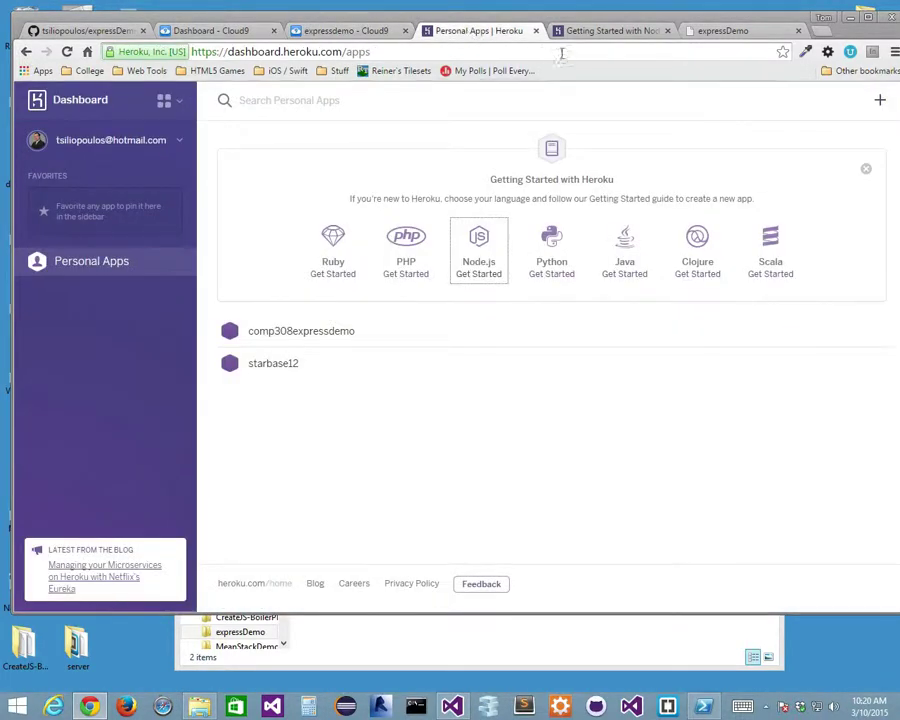
{"action": "left_click", "coordinate": [612, 32]}
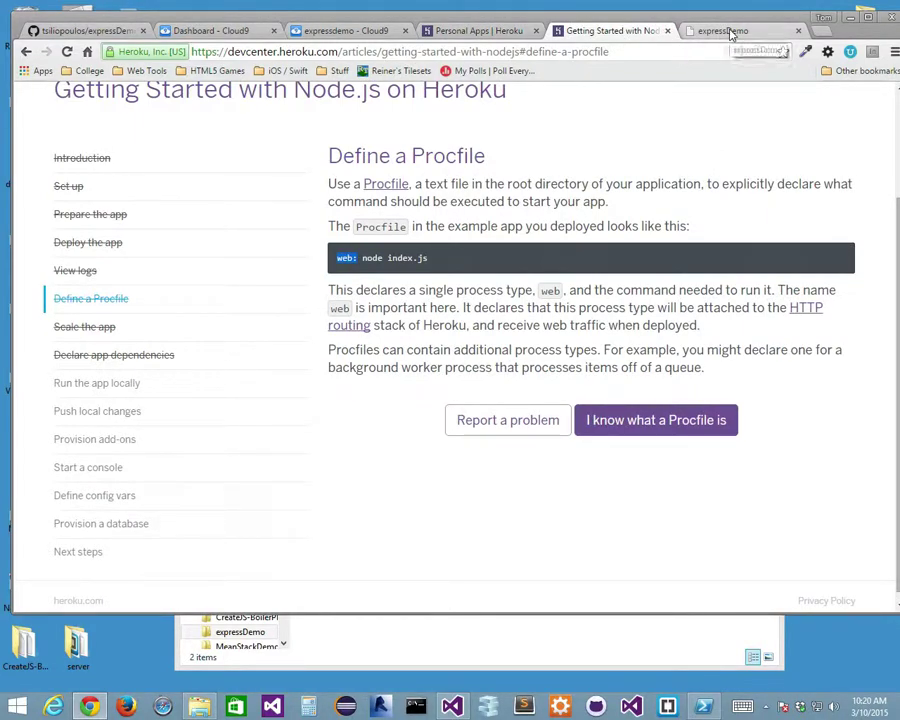
{"action": "left_click", "coordinate": [710, 31]}
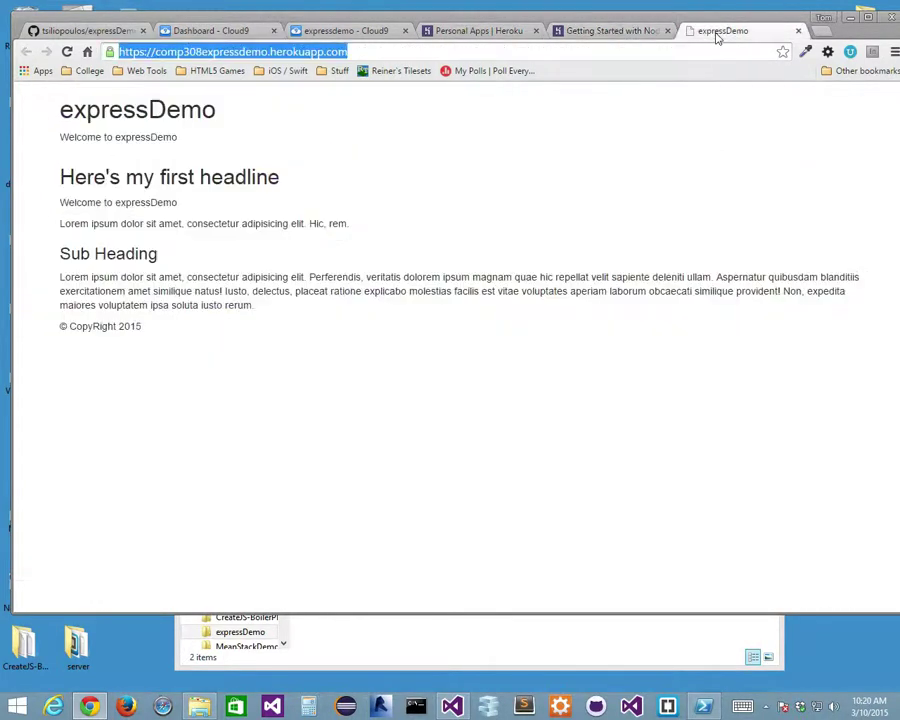
{"action": "left_click", "coordinate": [66, 52]}
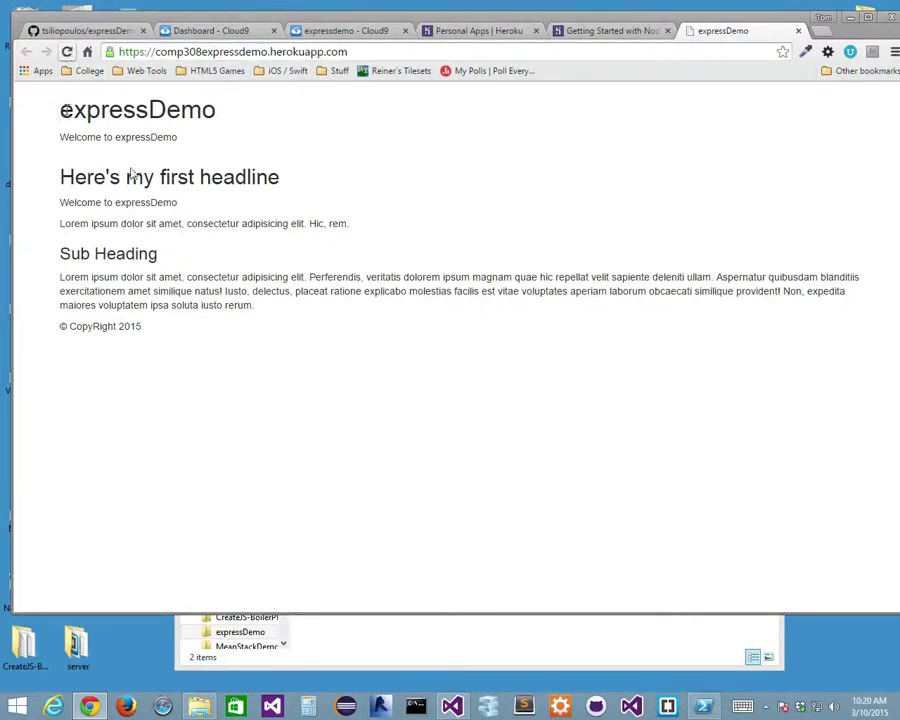
{"action": "left_click", "coordinate": [210, 51]}
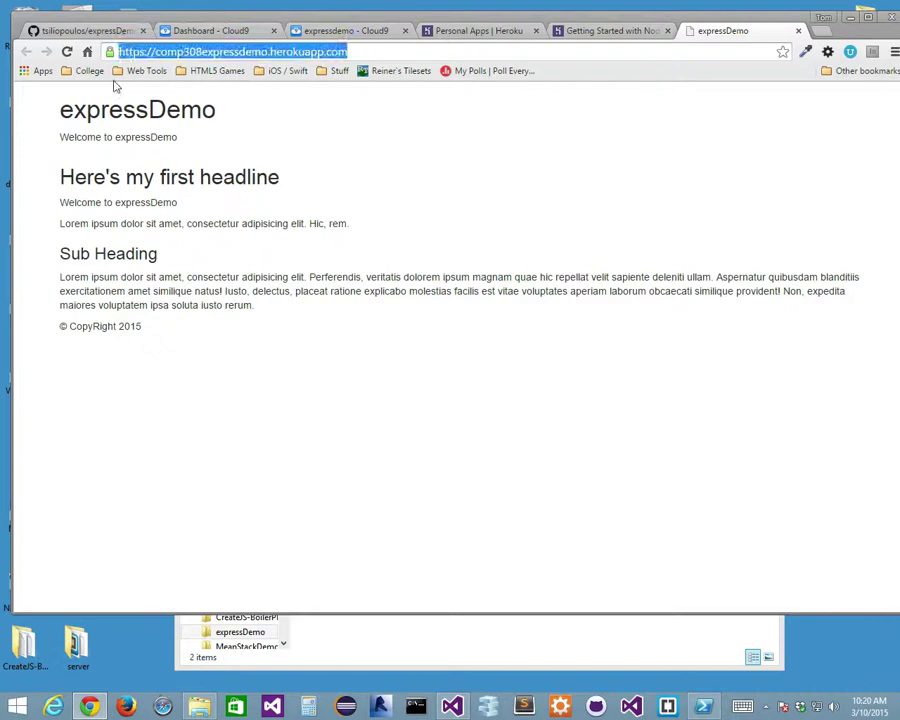
{"action": "left_click", "coordinate": [67, 52]}
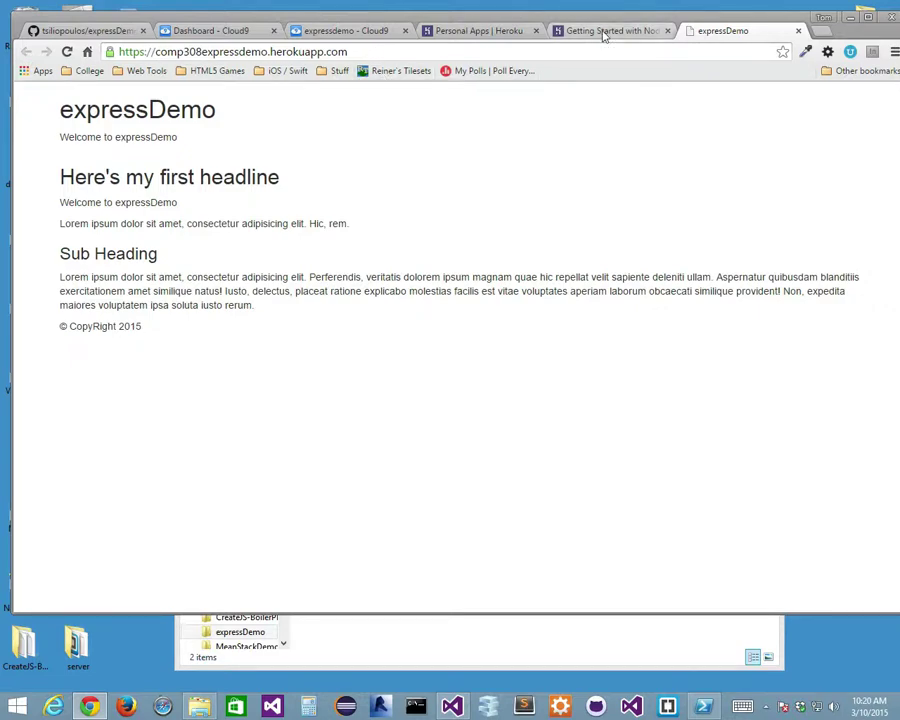
{"action": "left_click", "coordinate": [300, 52]}
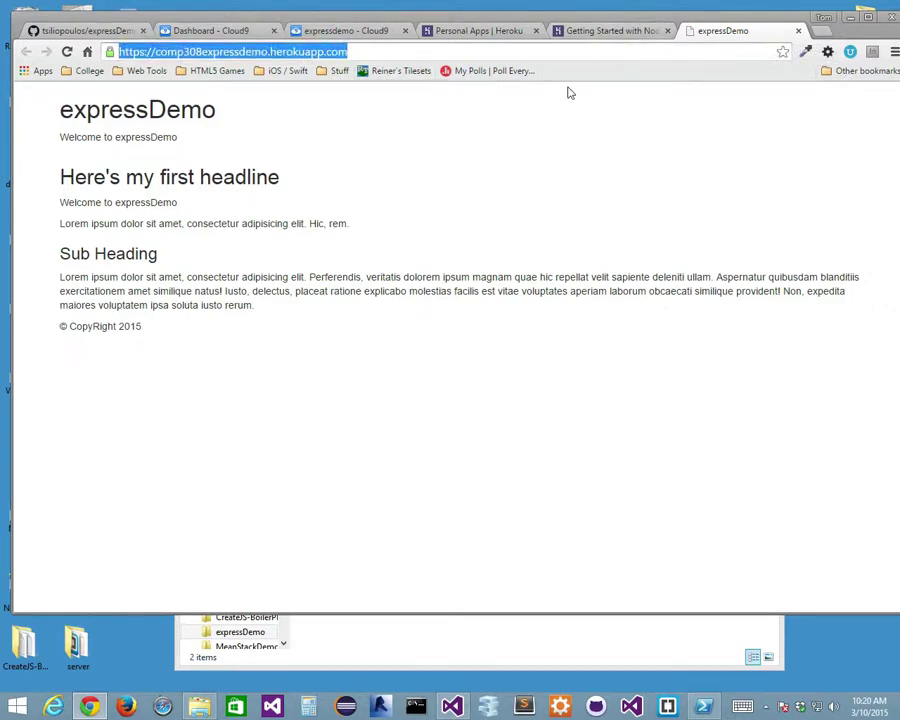
{"action": "left_click", "coordinate": [612, 31]}
{"action": "left_click", "coordinate": [350, 31]}
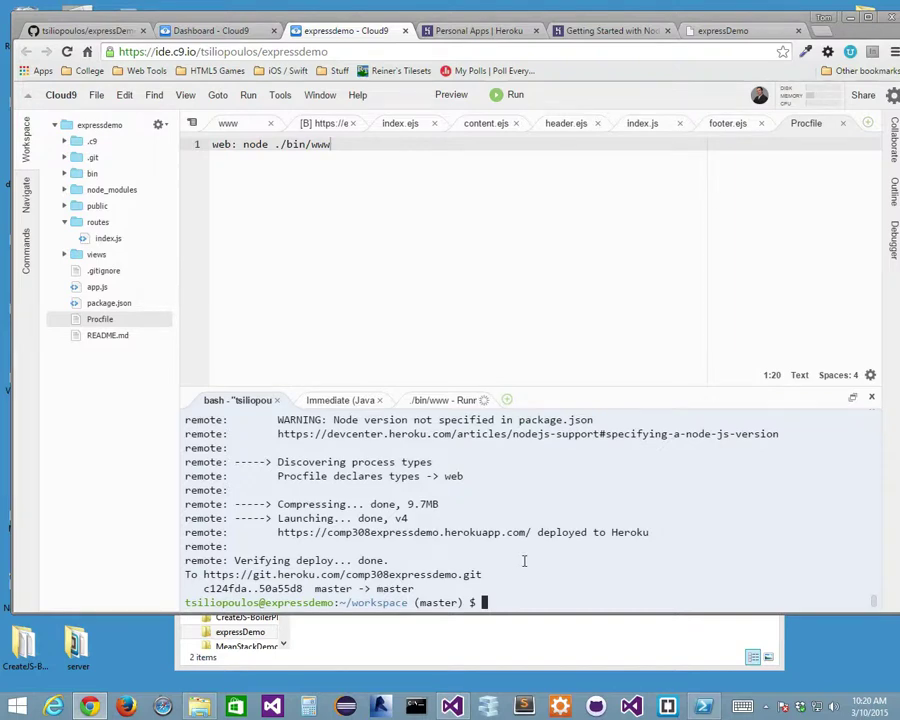
Open comp308expressdemo from the Personal Apps list and go to its Deploy page.
{"action": "left_click", "coordinate": [468, 31]}
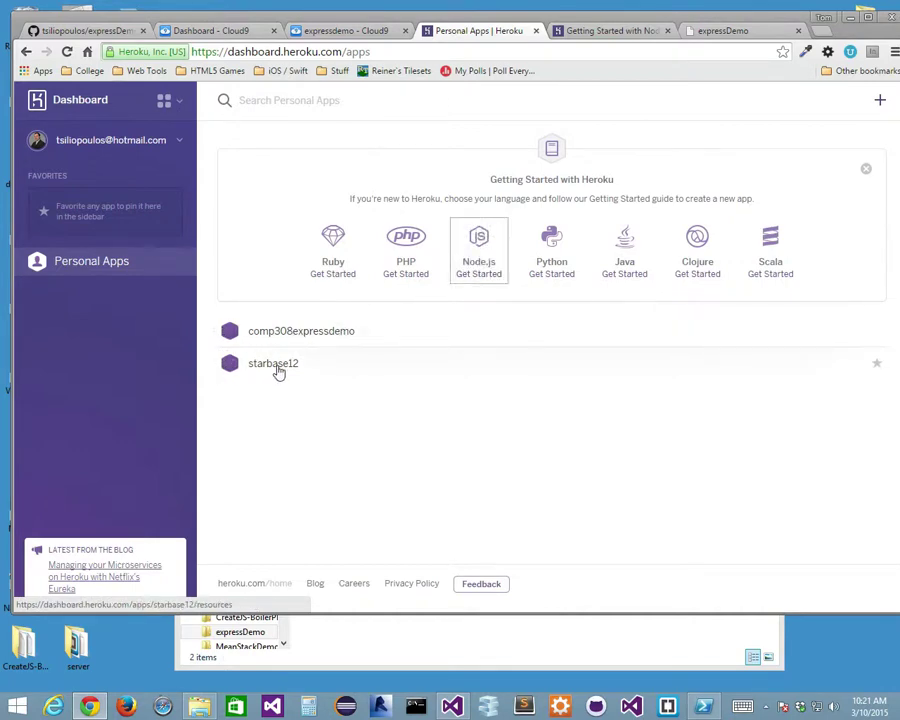
{"action": "left_click", "coordinate": [333, 342]}
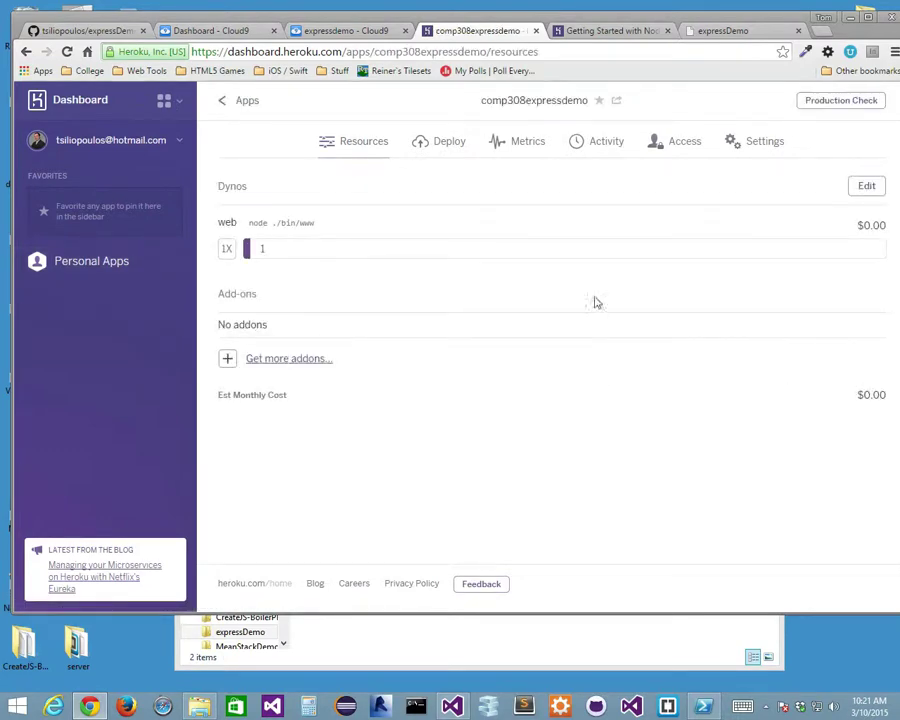
{"action": "left_click", "coordinate": [451, 147]}
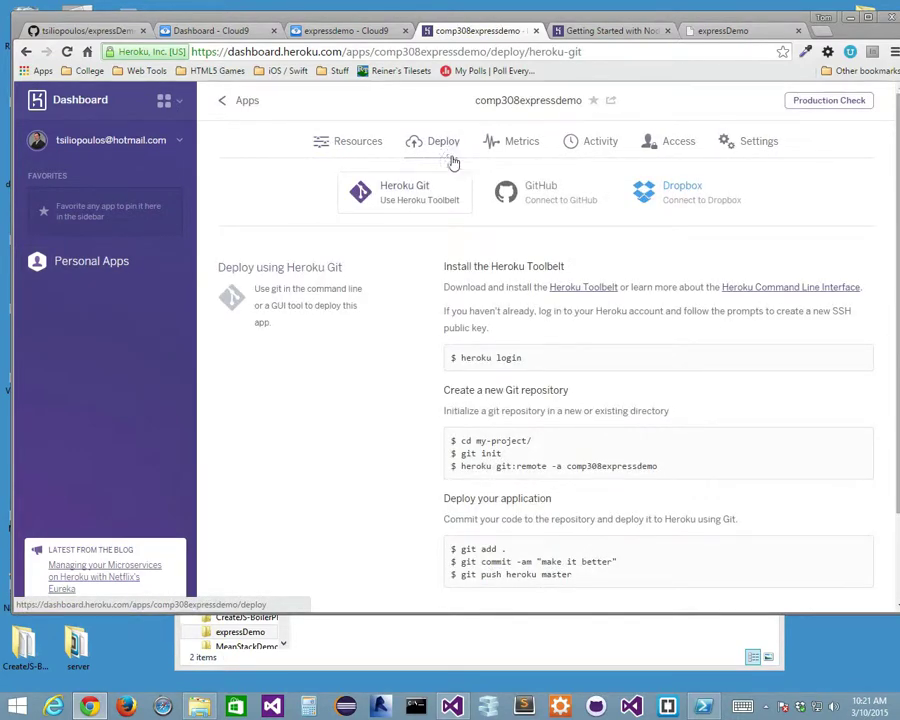
Look at the GitHub deploy option, then go back to Apps and reopen comp308expressdemo.
{"action": "left_click", "coordinate": [565, 201]}
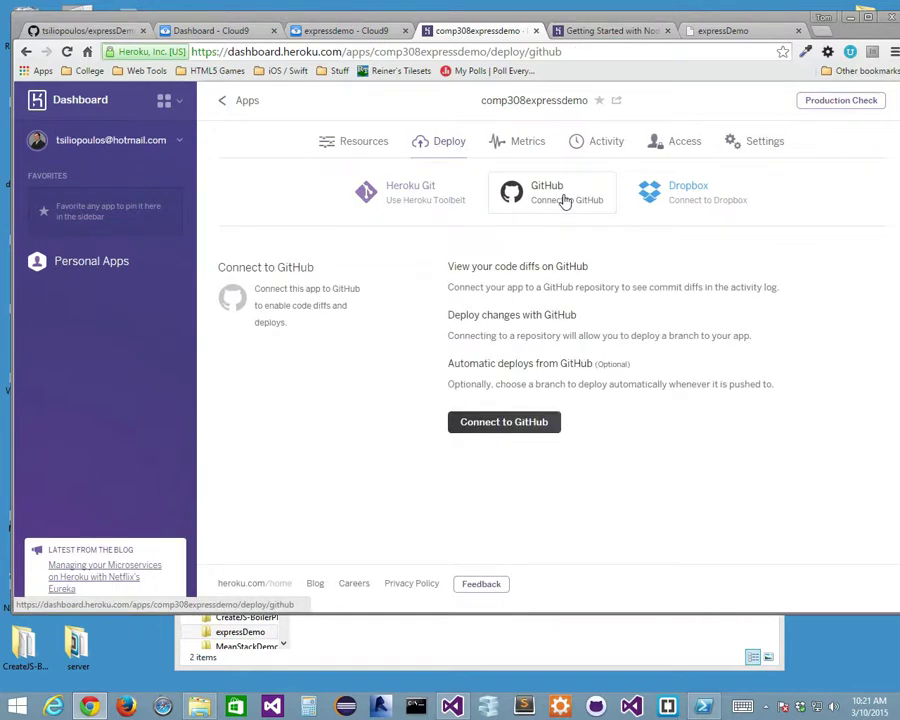
{"action": "left_click", "coordinate": [567, 204]}
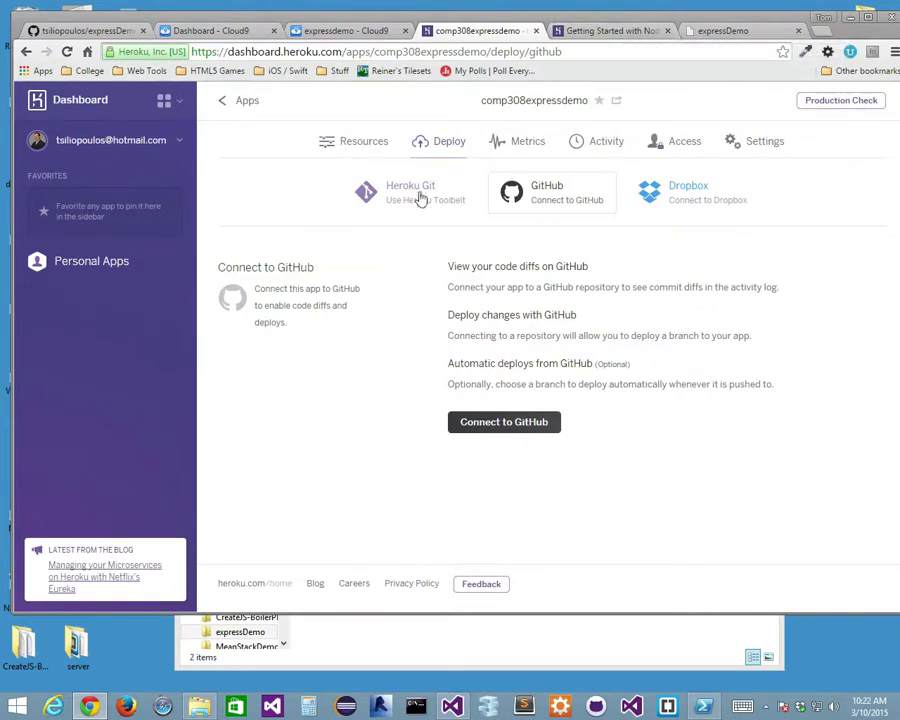
{"action": "left_click", "coordinate": [245, 103]}
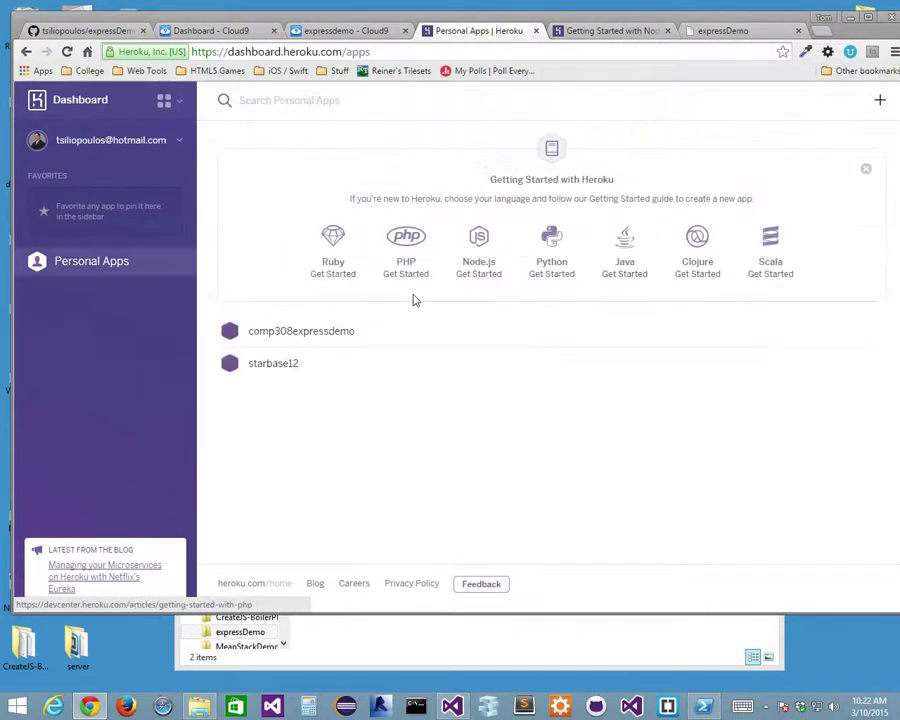
{"action": "left_click", "coordinate": [274, 333]}
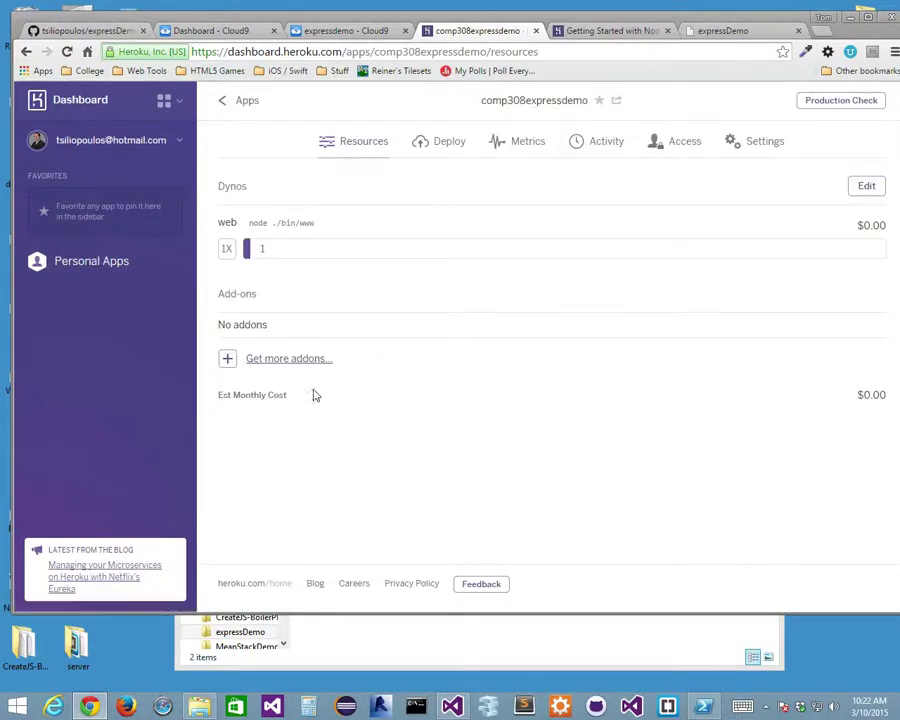
Browse the add-ons, open MongoLab, and scroll to its free 496 MB Sandbox plan.
{"action": "left_click", "coordinate": [266, 364]}
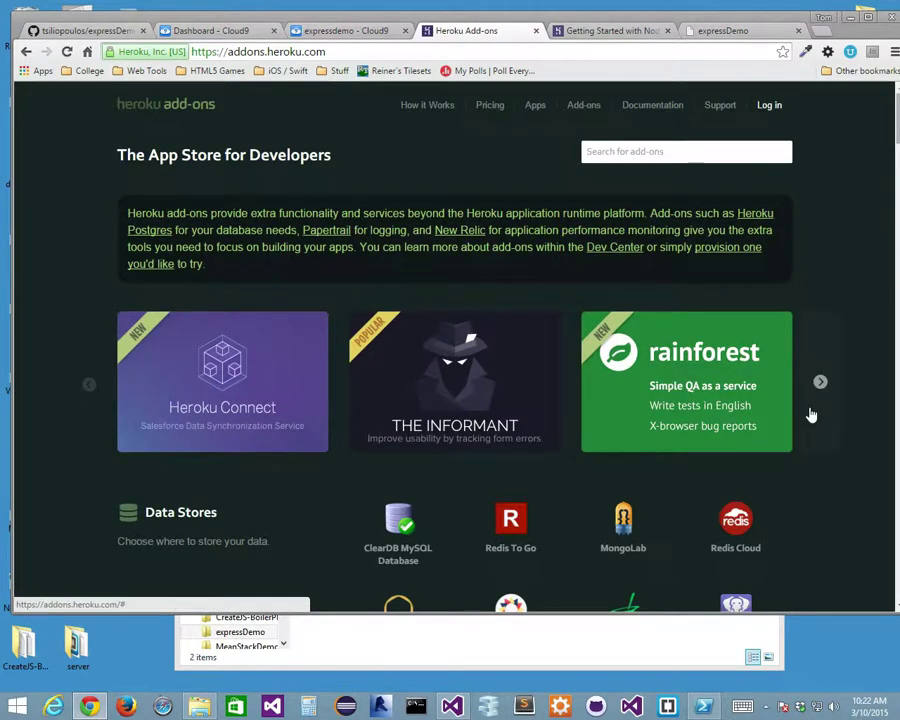
{"action": "scroll", "coordinate": [811, 413], "scroll_direction": "down", "scroll_amount": 2}
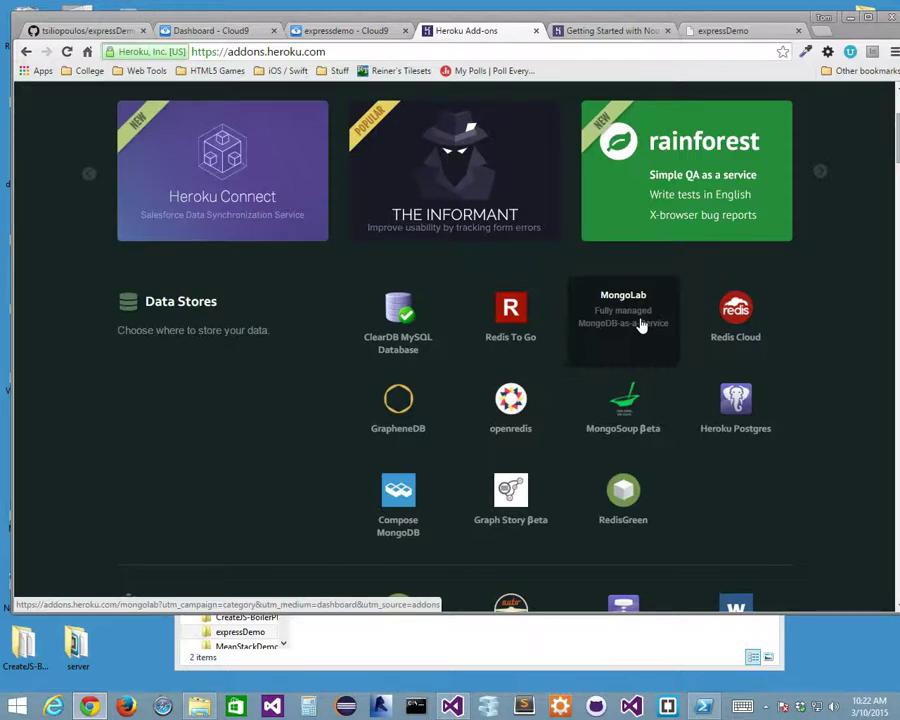
{"action": "left_click", "coordinate": [639, 322]}
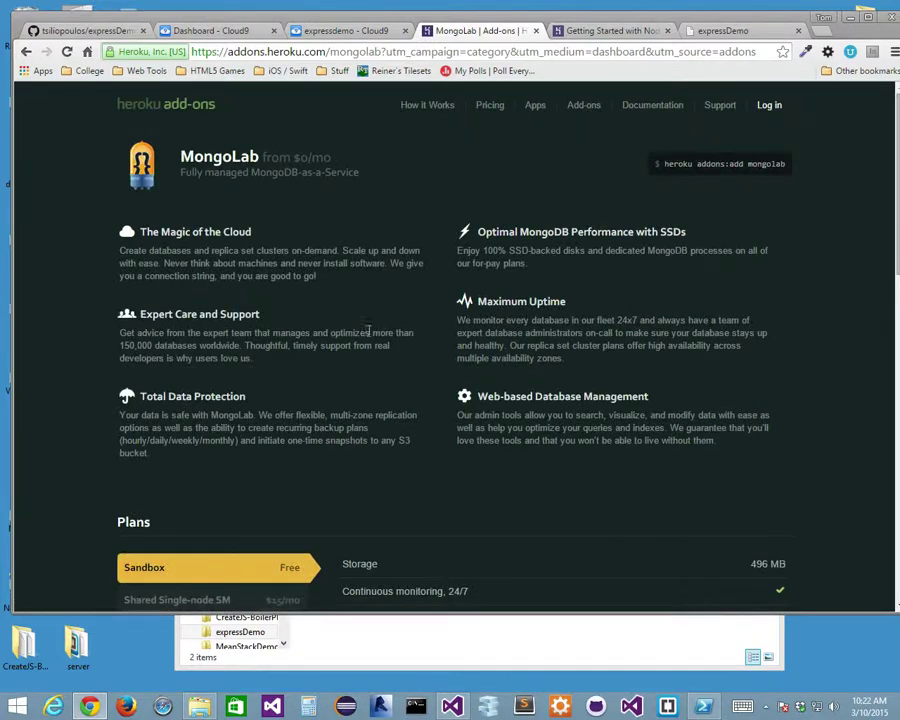
{"action": "scroll", "coordinate": [376, 347], "scroll_direction": "down", "scroll_amount": 2}
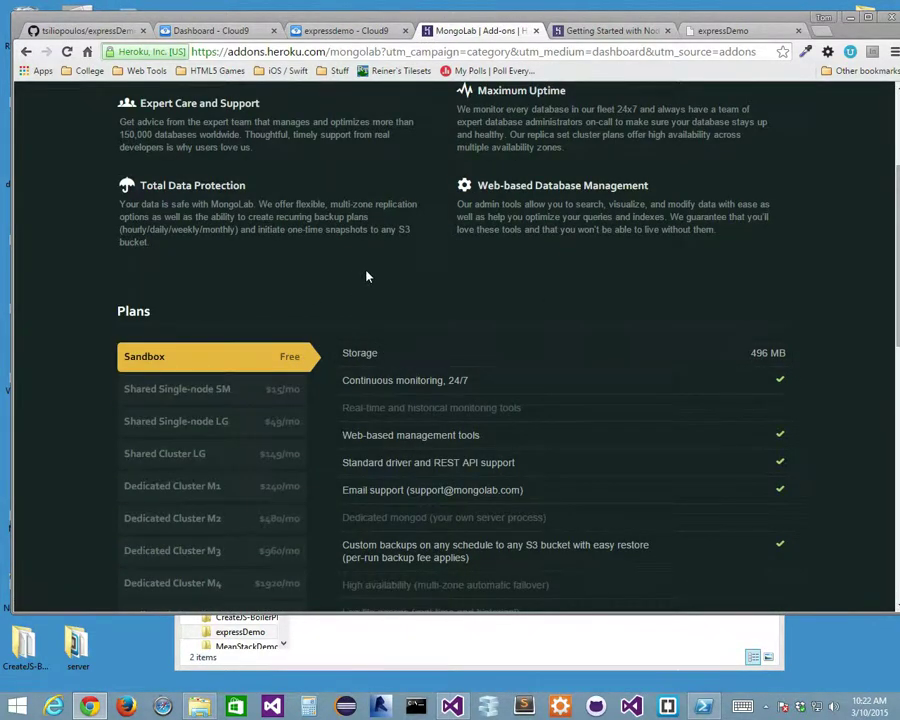
{"action": "scroll", "coordinate": [367, 277], "scroll_direction": "down", "scroll_amount": 5}
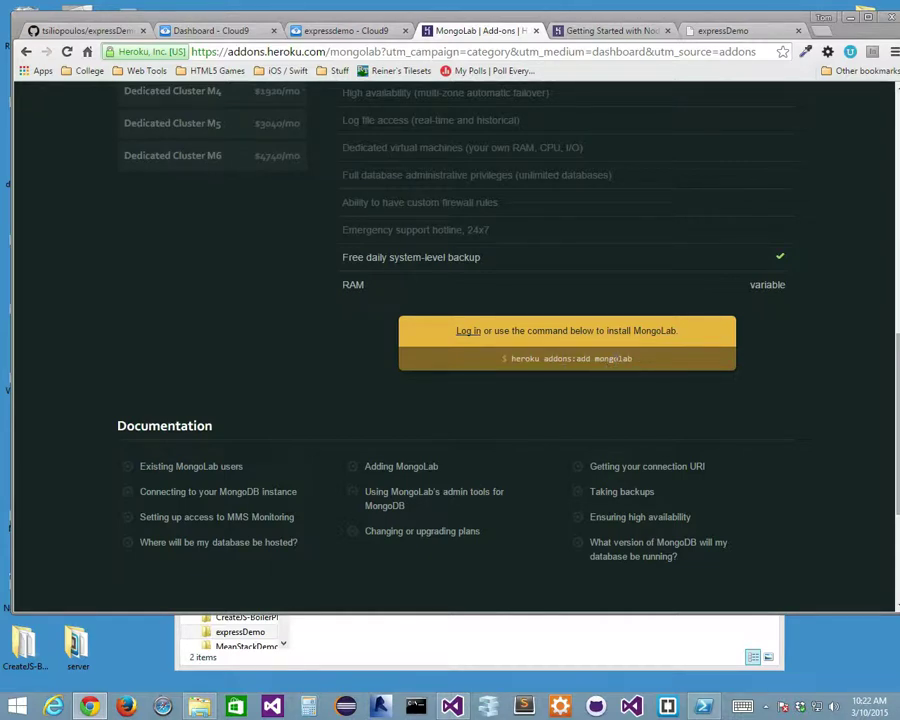
Log in and attach MongoLab's free Sandbox plan to the comp308expressdemo app.
{"action": "left_click", "coordinate": [464, 334]}
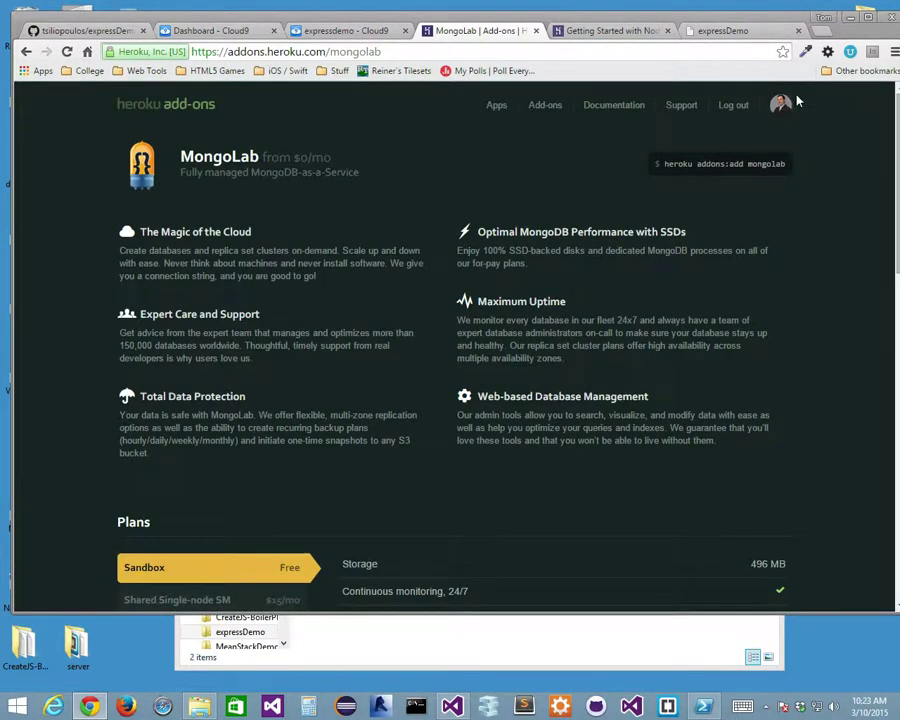
{"action": "scroll", "coordinate": [424, 372], "scroll_direction": "down", "scroll_amount": 4}
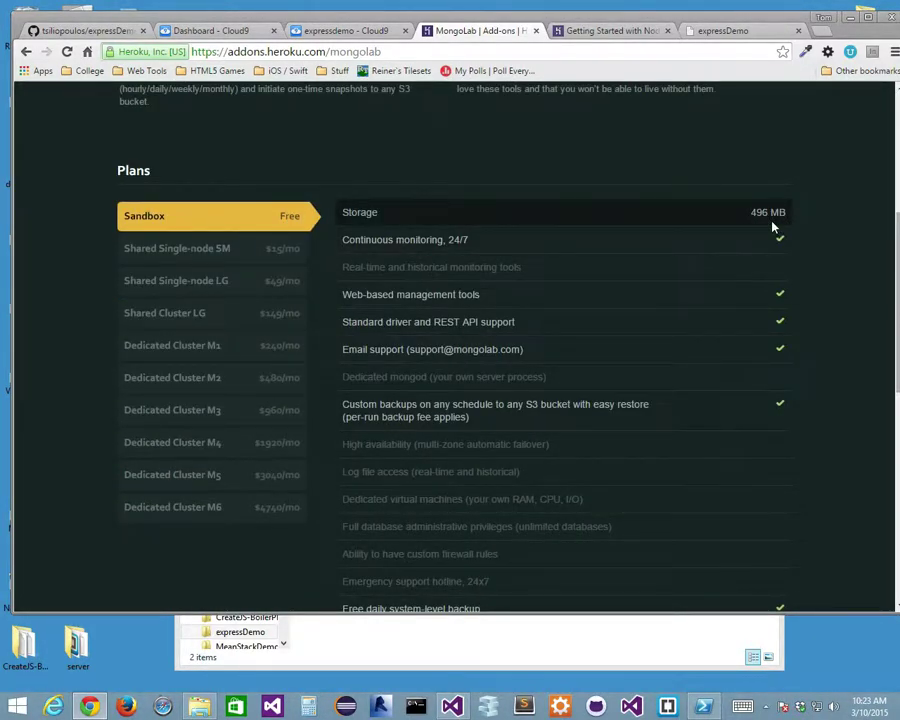
{"action": "scroll", "coordinate": [611, 353], "scroll_direction": "down", "scroll_amount": 3}
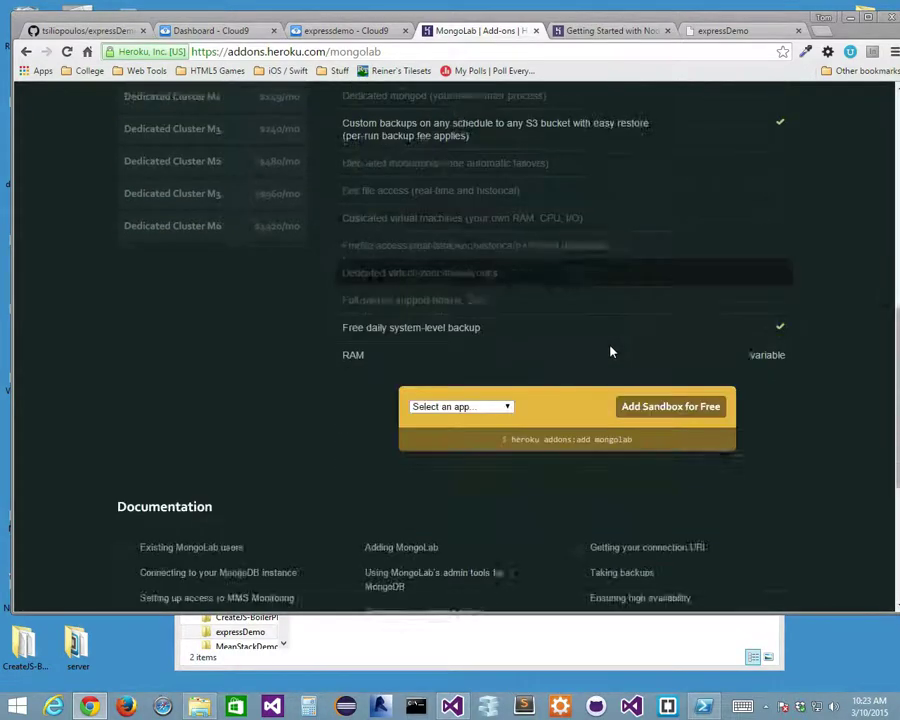
{"action": "scroll", "coordinate": [295, 354], "scroll_direction": "down", "scroll_amount": 1}
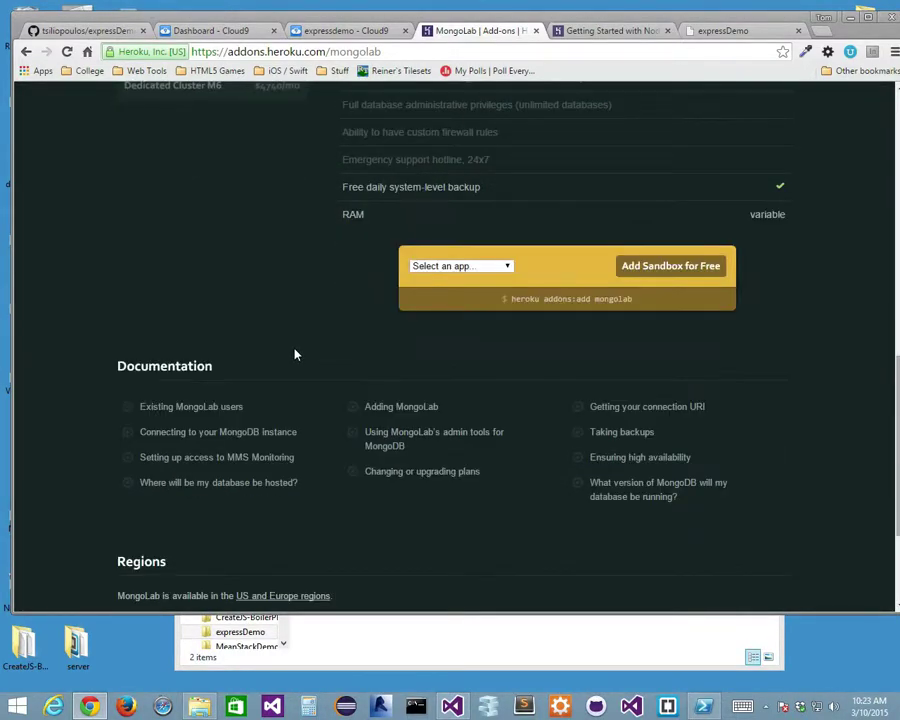
{"action": "left_click", "coordinate": [477, 270]}
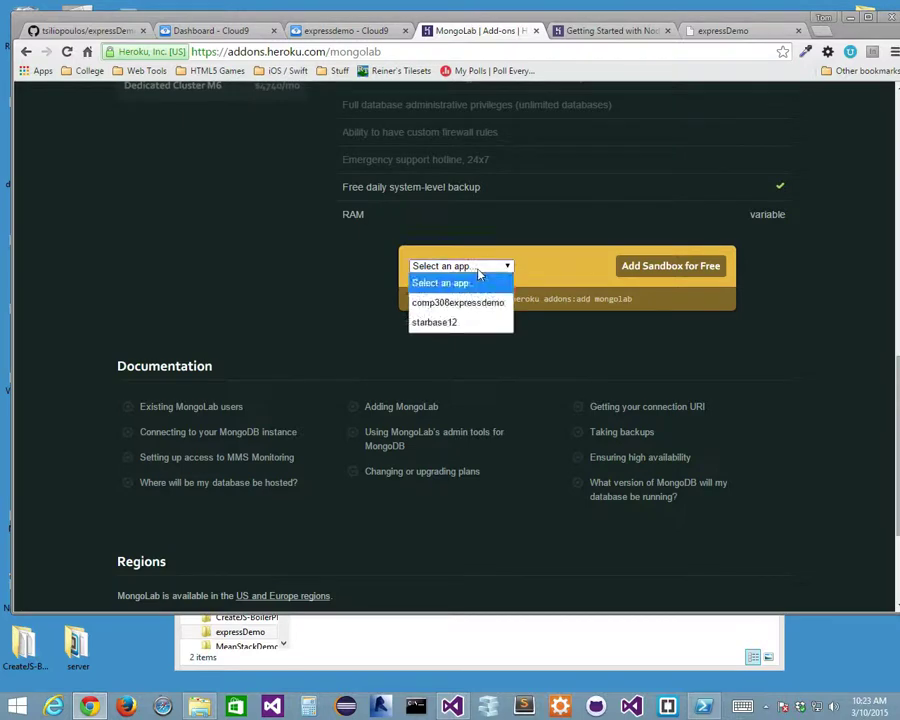
{"action": "left_click", "coordinate": [478, 302]}
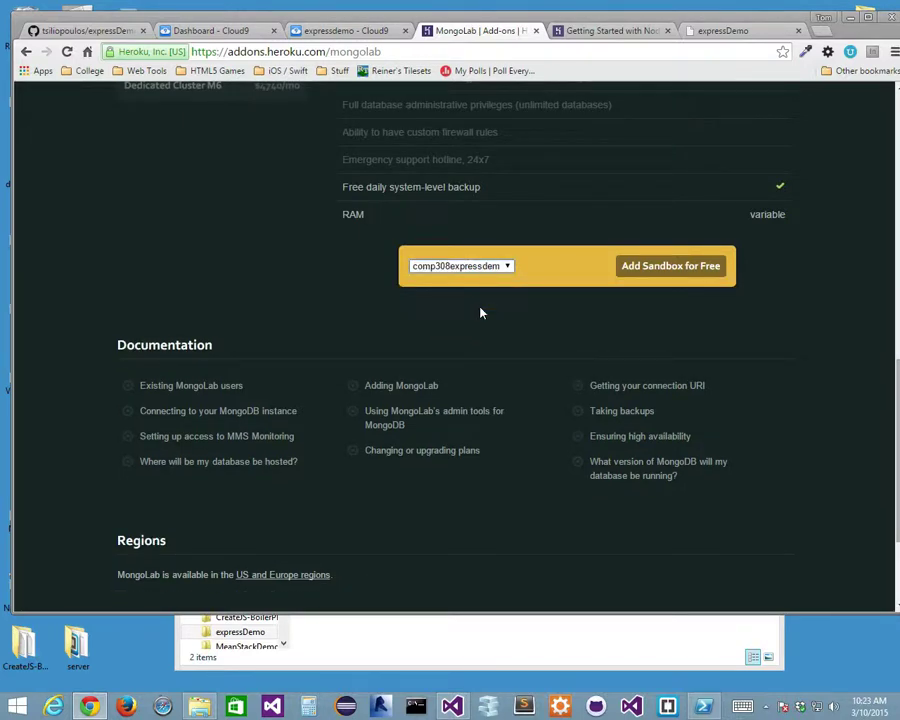
{"action": "left_click", "coordinate": [660, 268]}
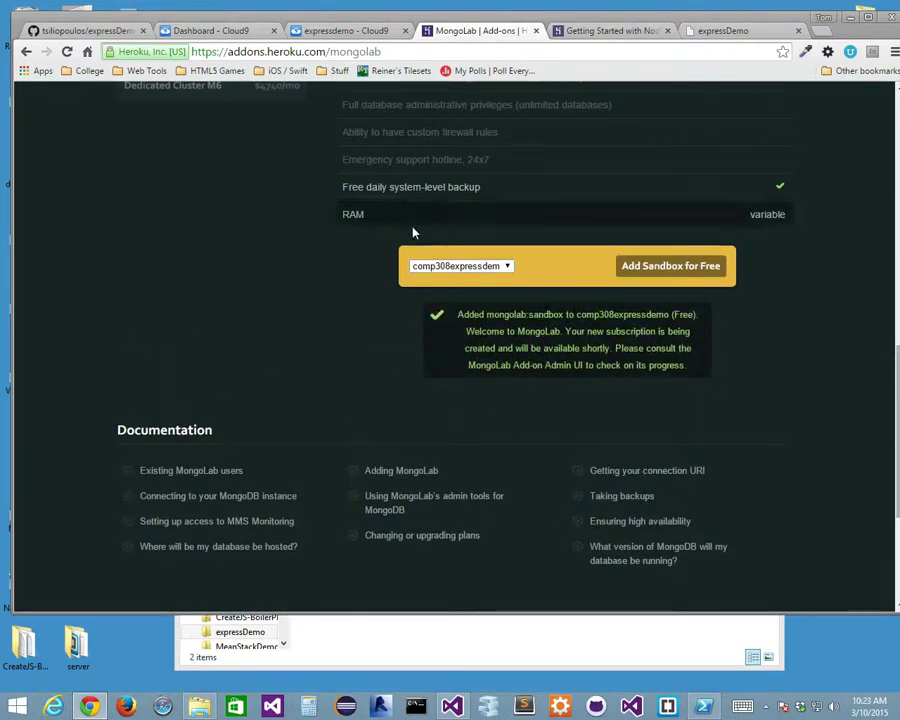
{"action": "scroll", "coordinate": [277, 242], "scroll_direction": "up", "scroll_amount": 10}
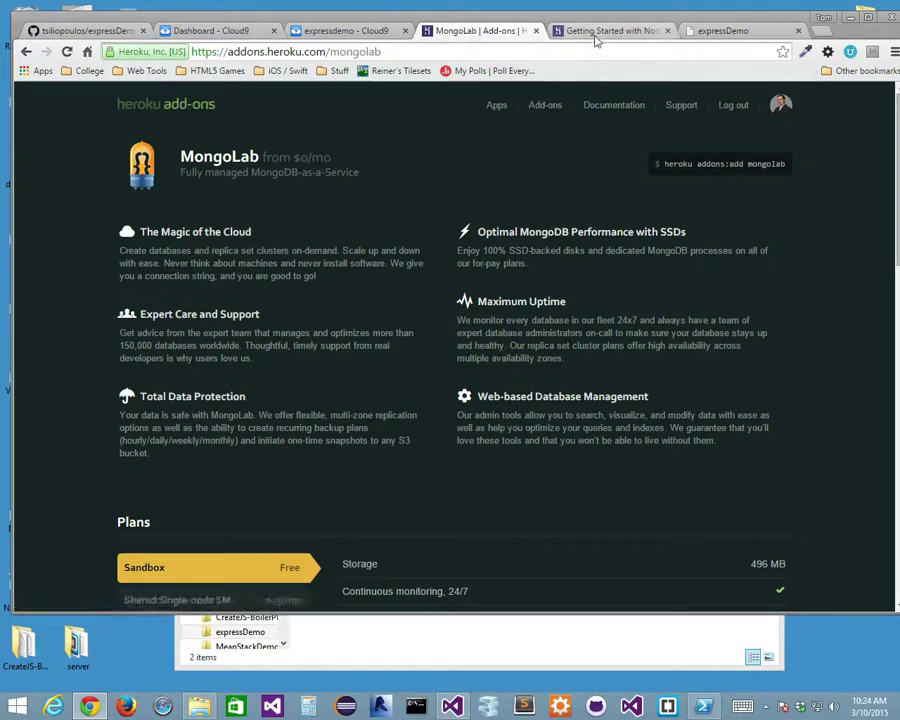
Verify comp308expressdemo's Resources list the MongoLab Sandbox, then return to the live expressDemo site.
{"action": "left_click", "coordinate": [275, 52]}
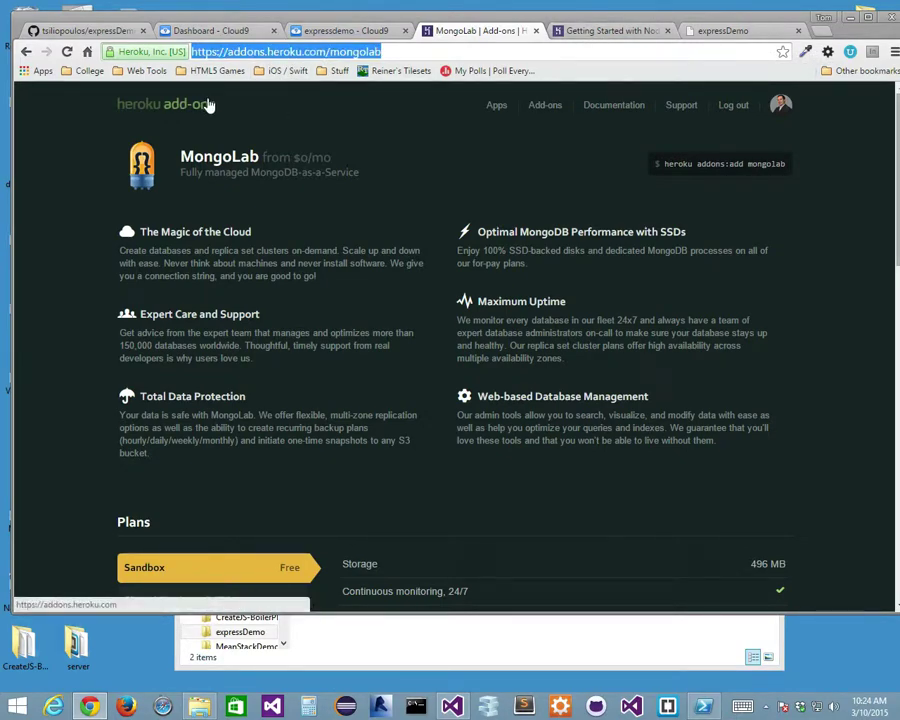
{"action": "left_click", "coordinate": [496, 107]}
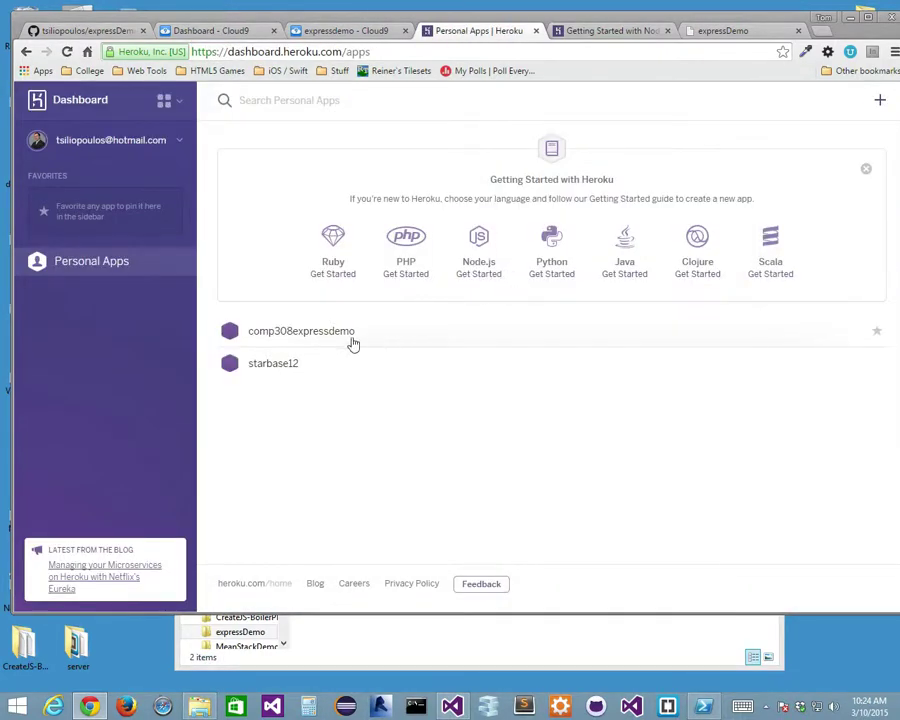
{"action": "left_click", "coordinate": [315, 337]}
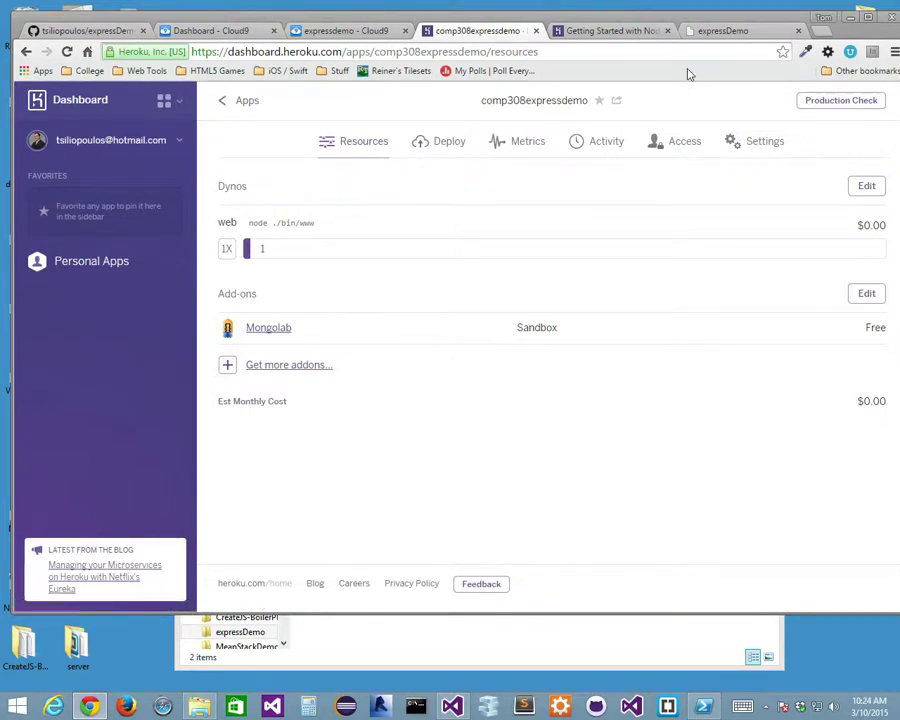
{"action": "left_click", "coordinate": [737, 32]}
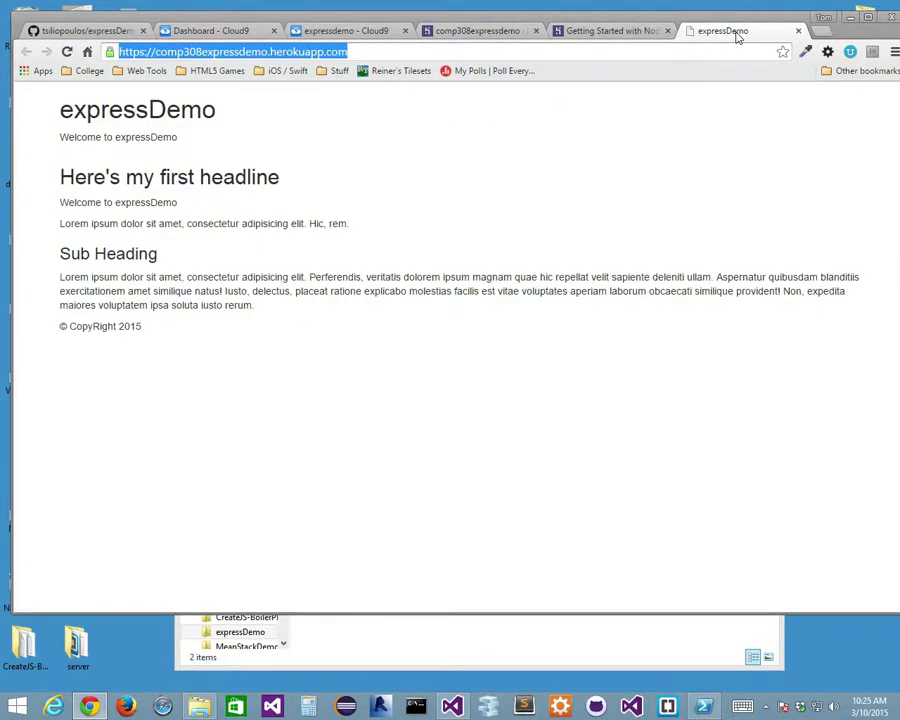
Open routes/index.js and select the home route block on lines 5-7.
{"action": "left_click", "coordinate": [324, 33]}
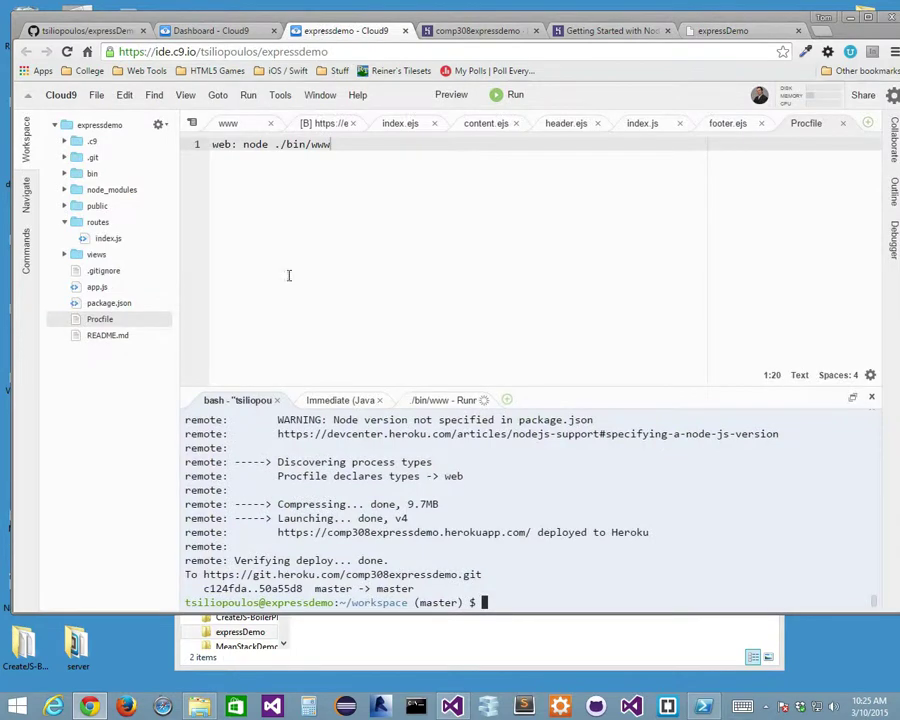
{"action": "left_click", "coordinate": [64, 254]}
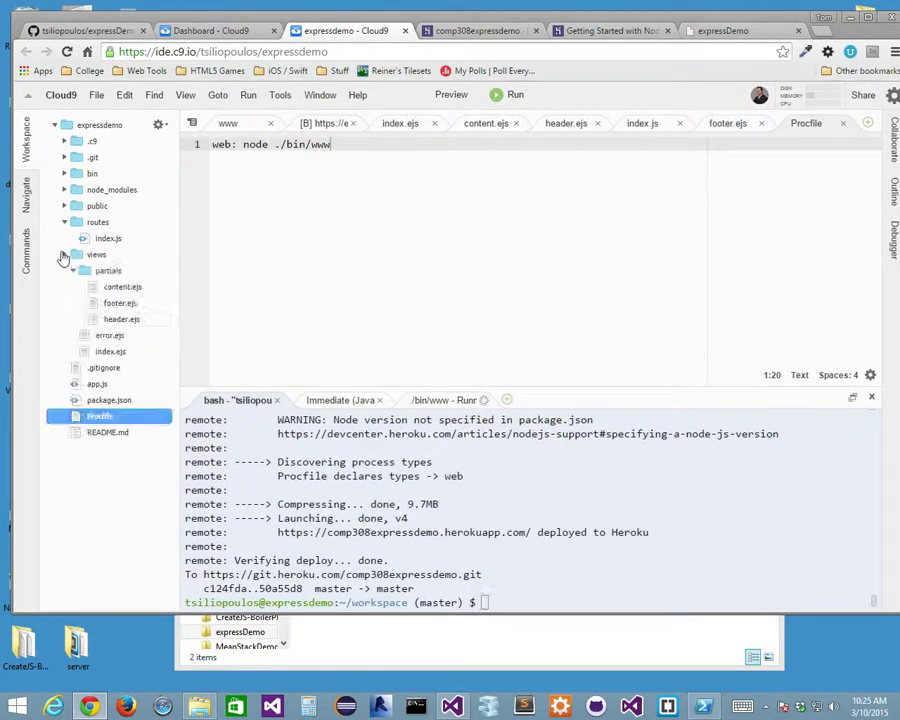
{"action": "left_click", "coordinate": [73, 270]}
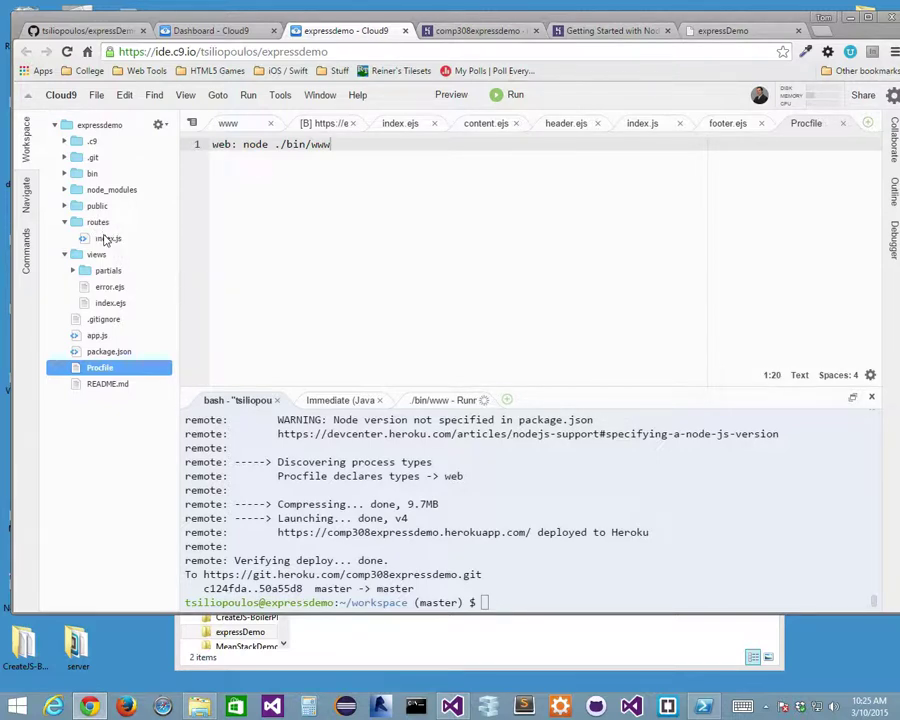
{"action": "double_click", "coordinate": [105, 238]}
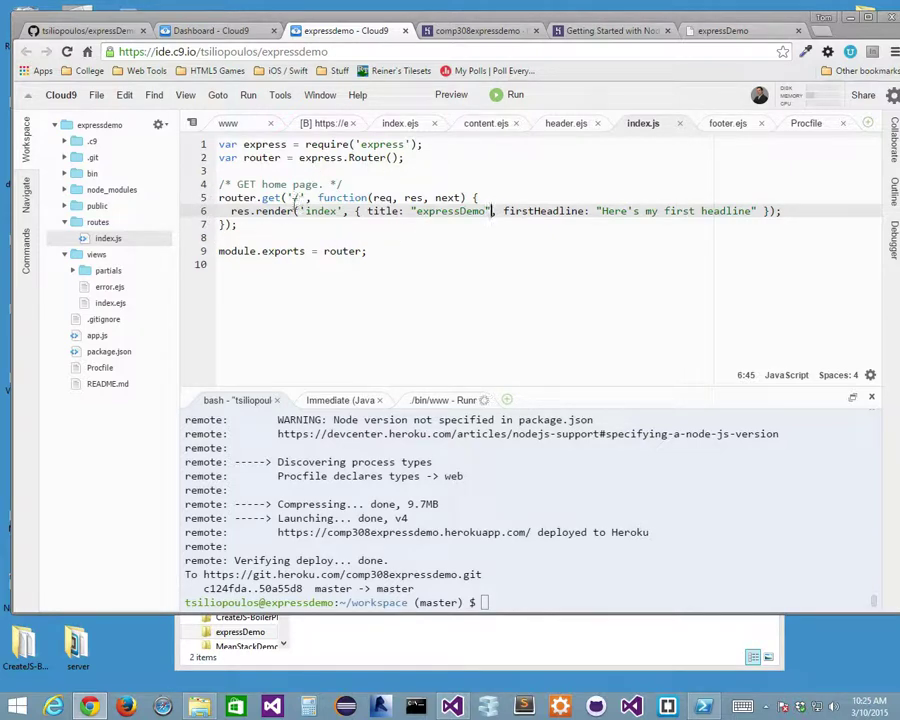
{"action": "left_click", "coordinate": [298, 197]}
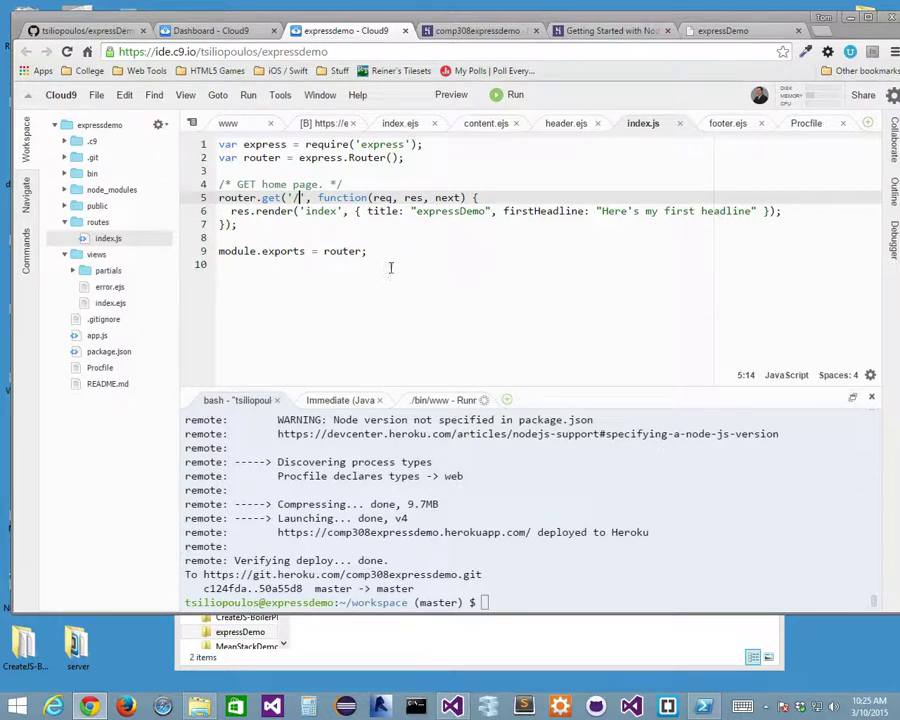
{"action": "double_click", "coordinate": [320, 211]}
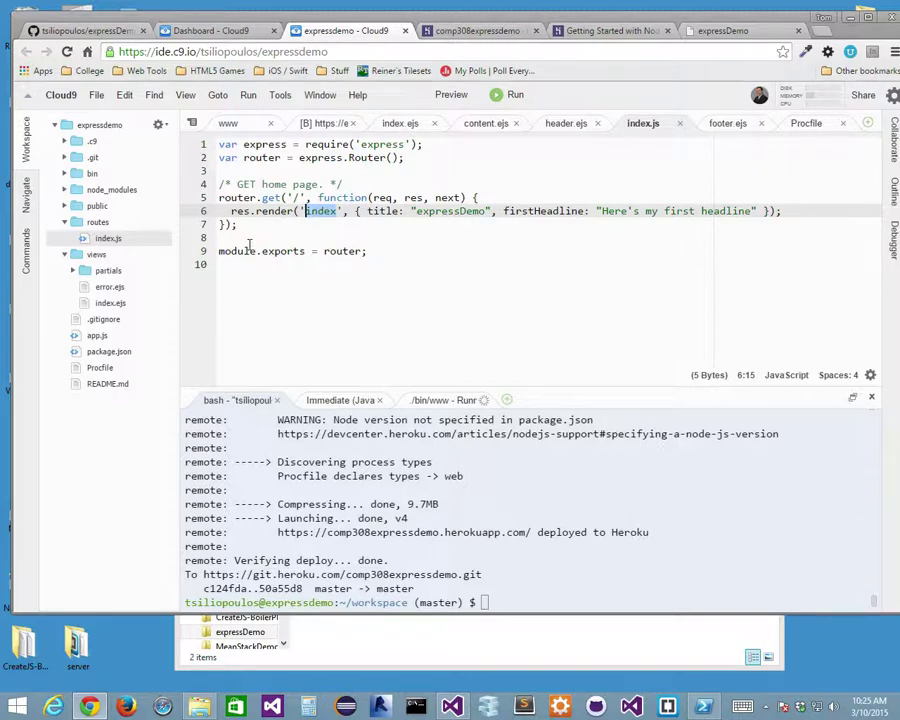
{"action": "left_click_drag", "start_coordinate": [238, 225], "coordinate": [207, 200]}
{"action": "key", "text": "ctrl+c"}
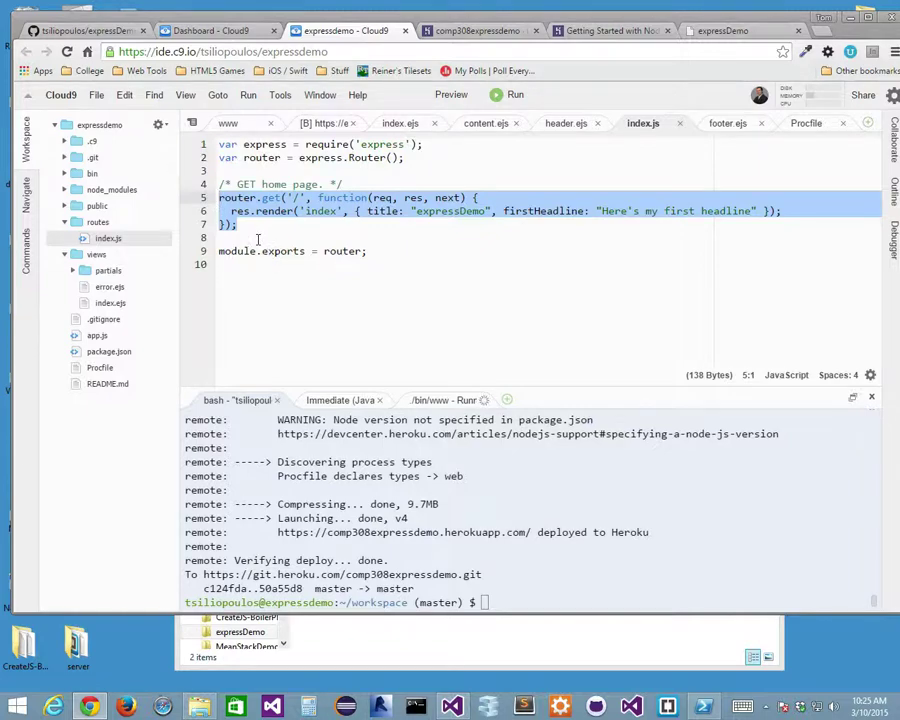
Paste a copy of the home route below it, headed by a /* GET about page */ comment.
{"action": "left_click", "coordinate": [258, 238]}
{"action": "key", "text": "Return"}
{"action": "key", "text": "Return"}
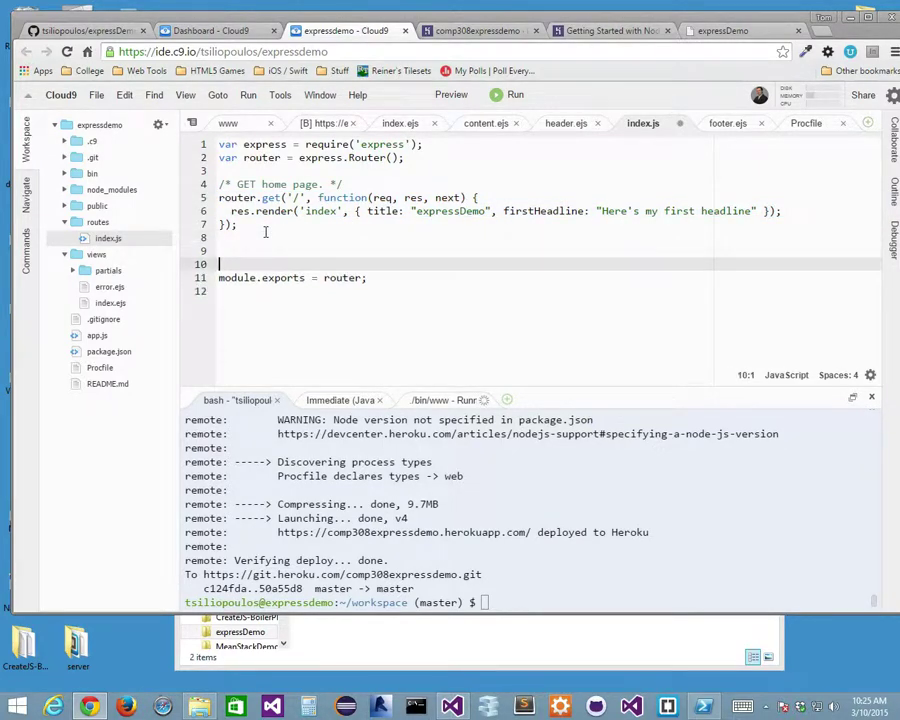
{"action": "key", "text": "ctrl+v"}
{"action": "left_click", "coordinate": [256, 251]}
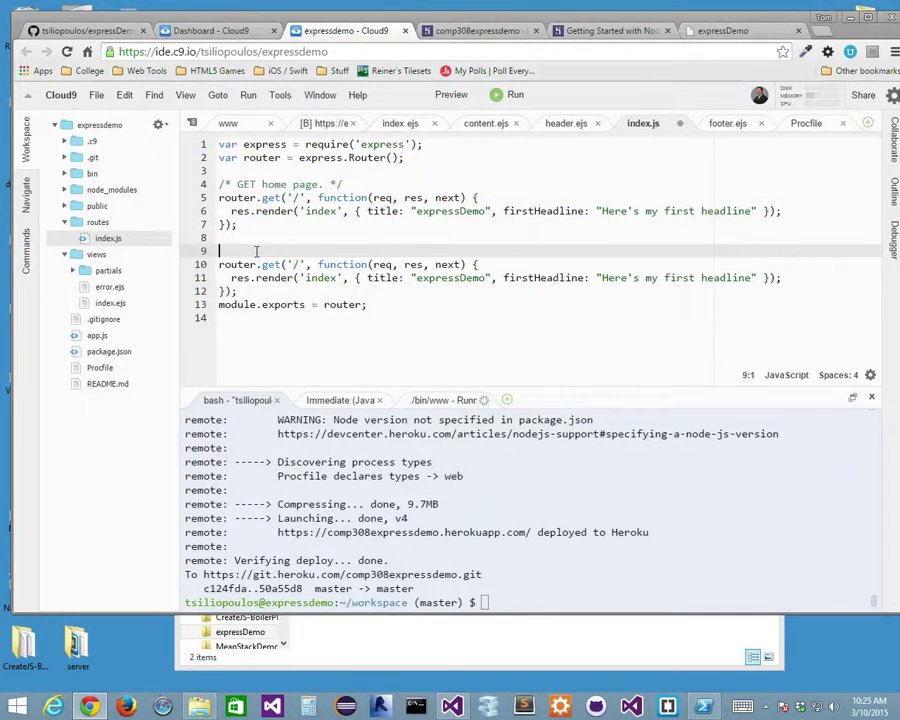
{"action": "type", "text": "/* GET"}
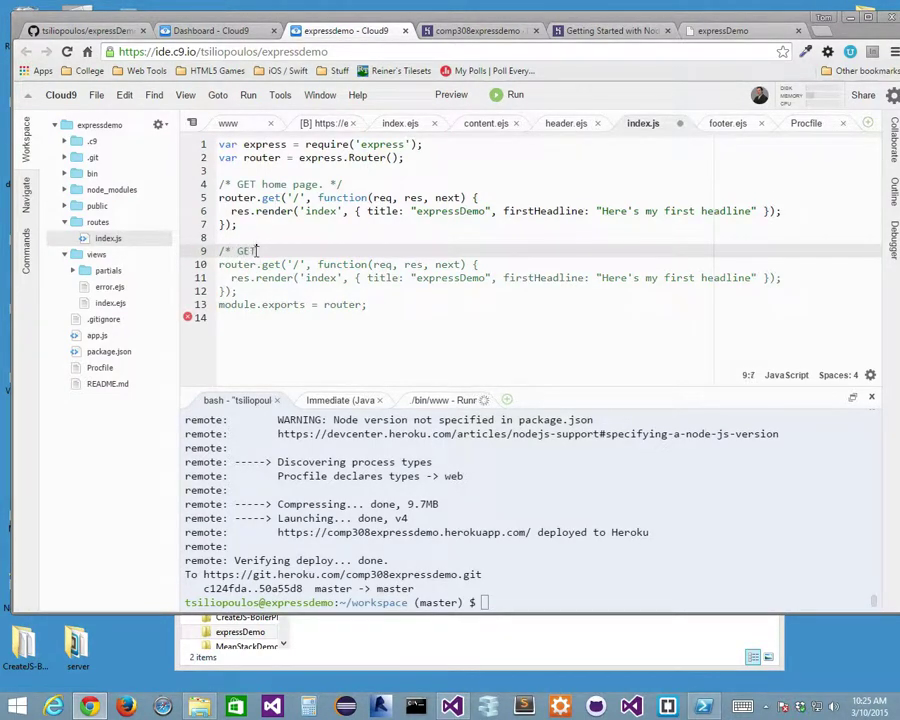
{"action": "type", "text": " about page */"}
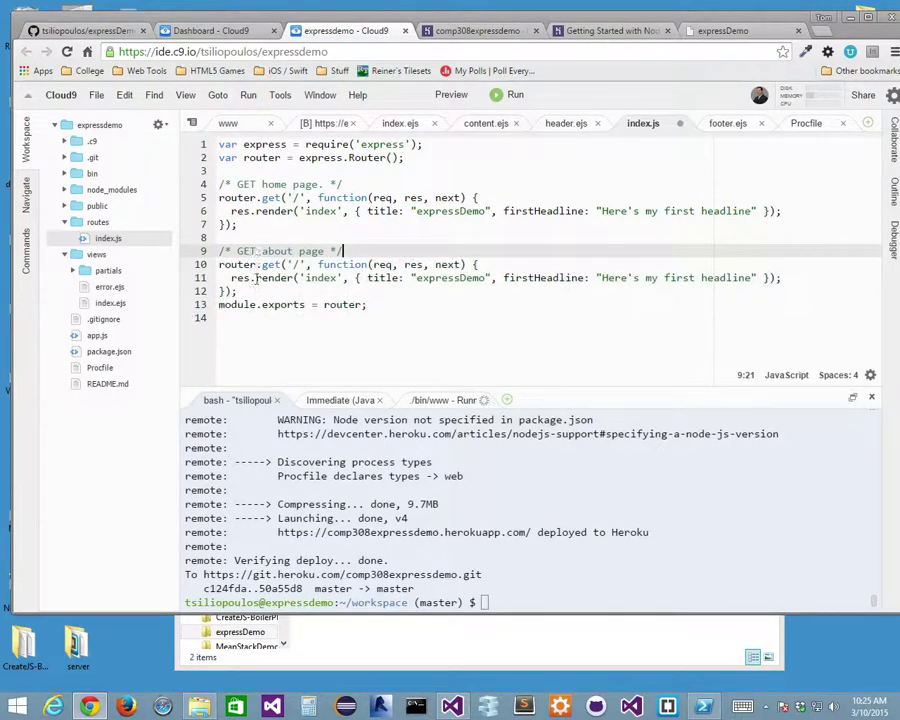
{"action": "left_click", "coordinate": [255, 292]}
{"action": "key", "text": "Return"}
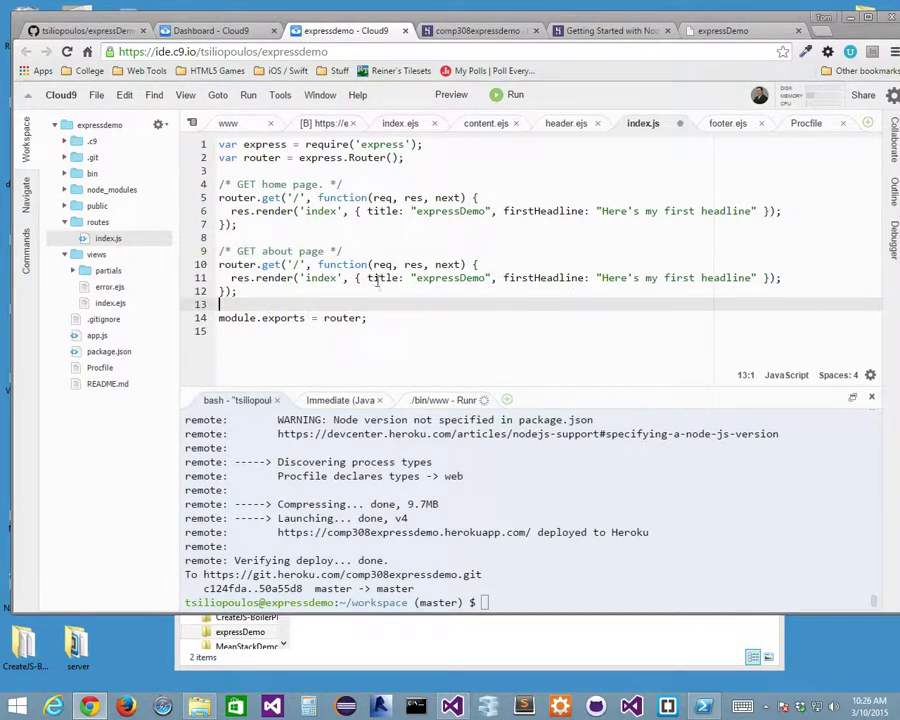
Change the copied route's path to '/about' and its title to 'About Me'.
{"action": "left_click", "coordinate": [298, 264]}
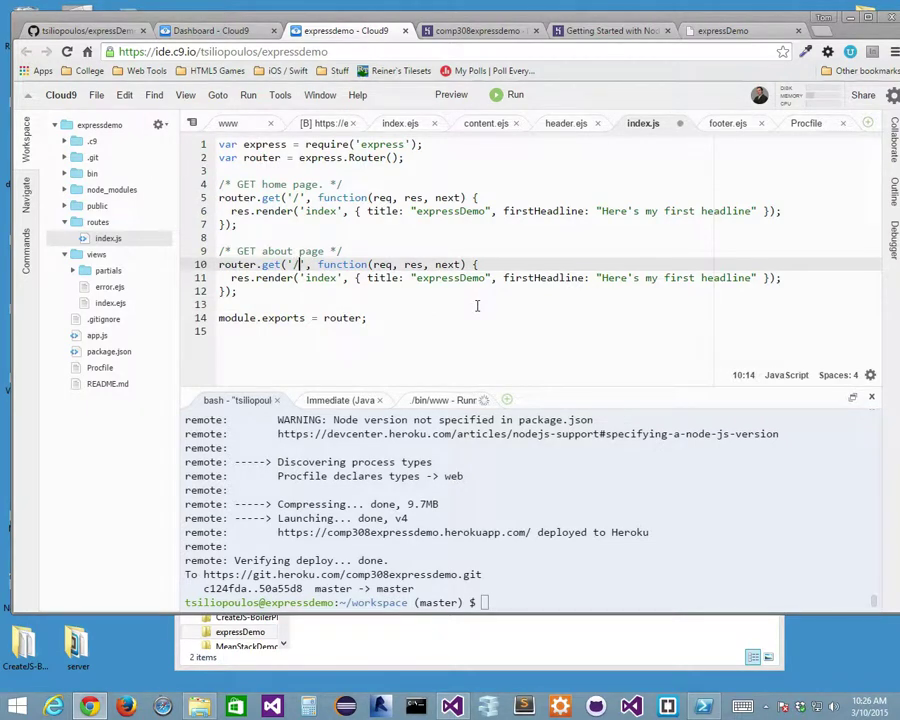
{"action": "type", "text": "about"}
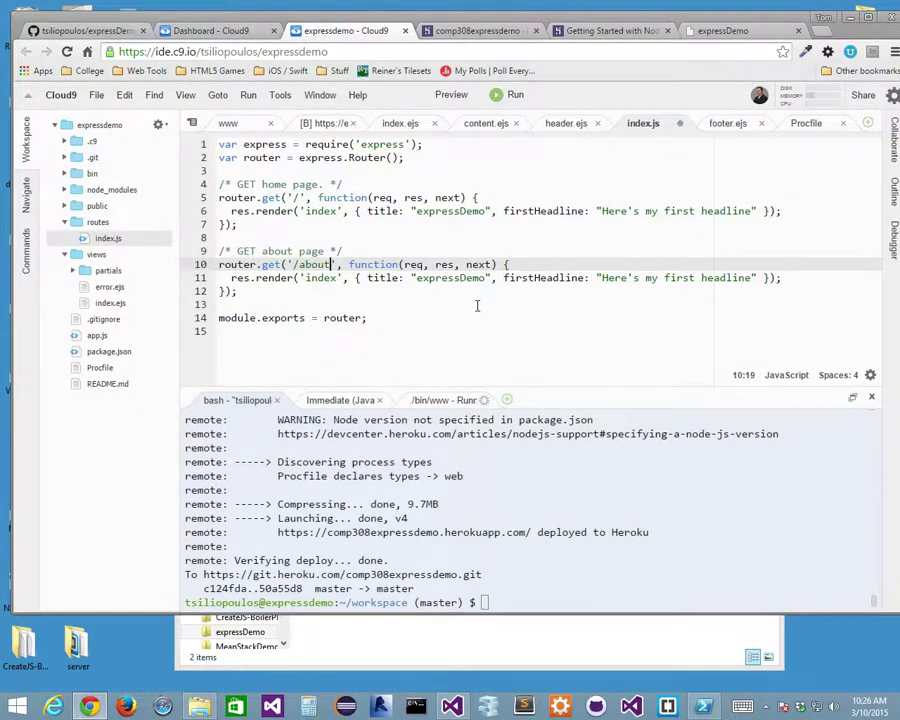
{"action": "key", "text": "ctrl+s"}
{"action": "double_click", "coordinate": [445, 278]}
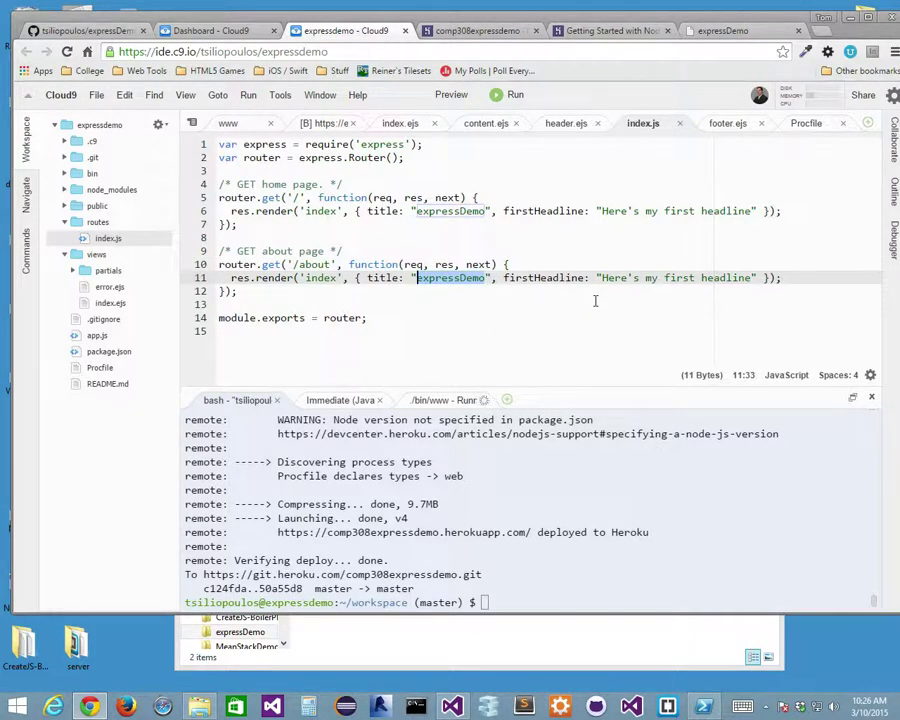
{"action": "type", "text": "About"}
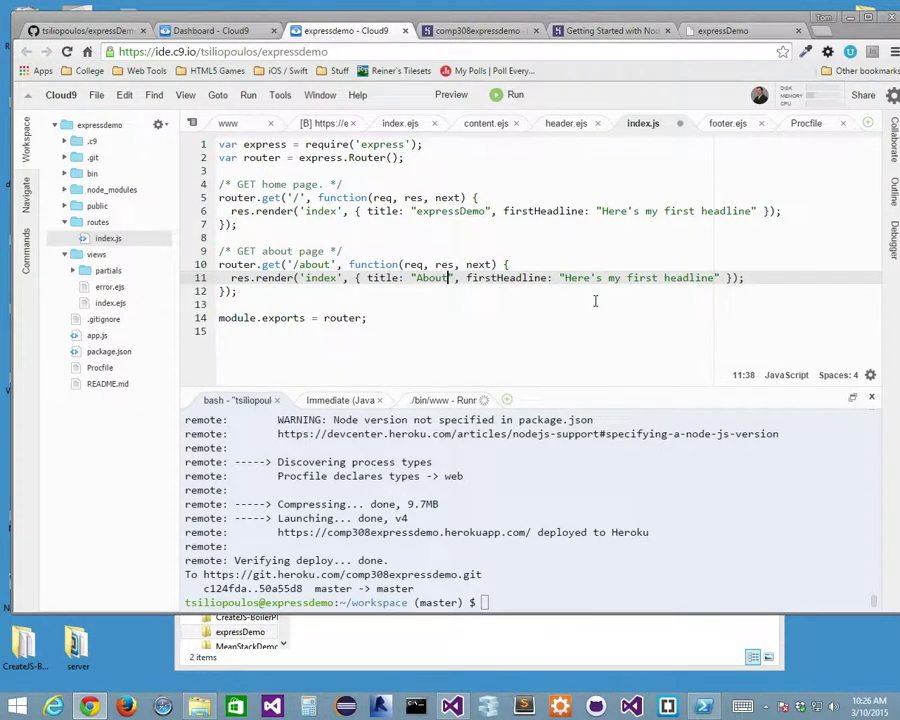
{"action": "type", "text": " Me"}
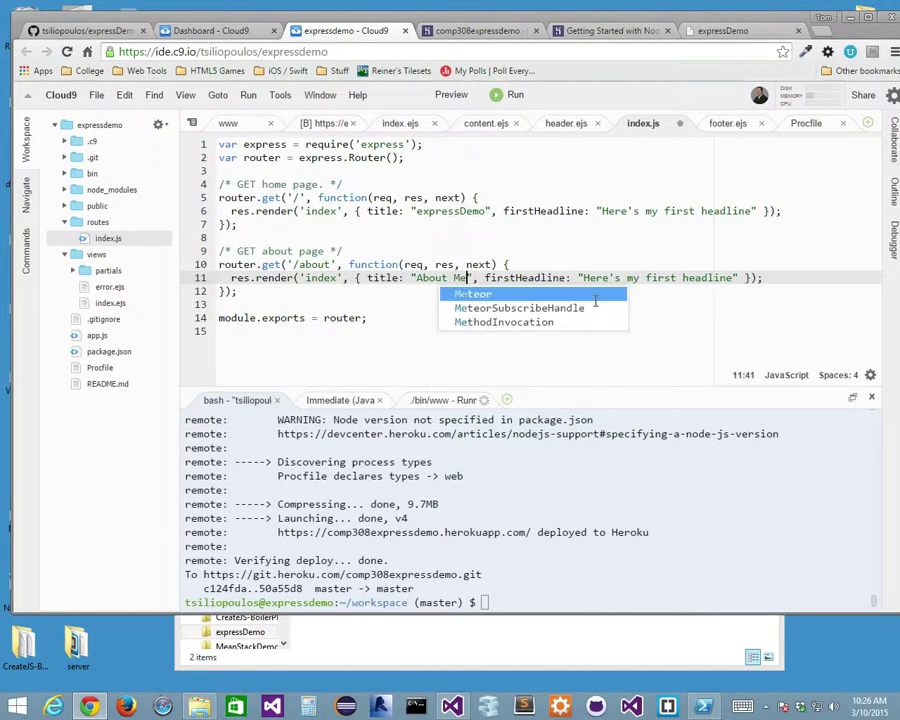
{"action": "left_click", "coordinate": [585, 251]}
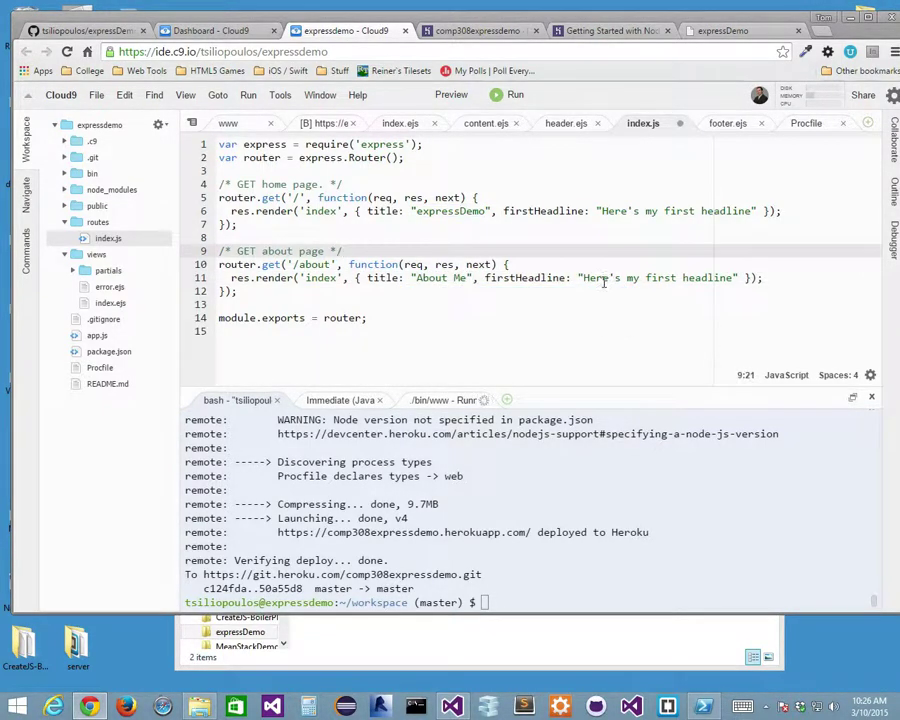